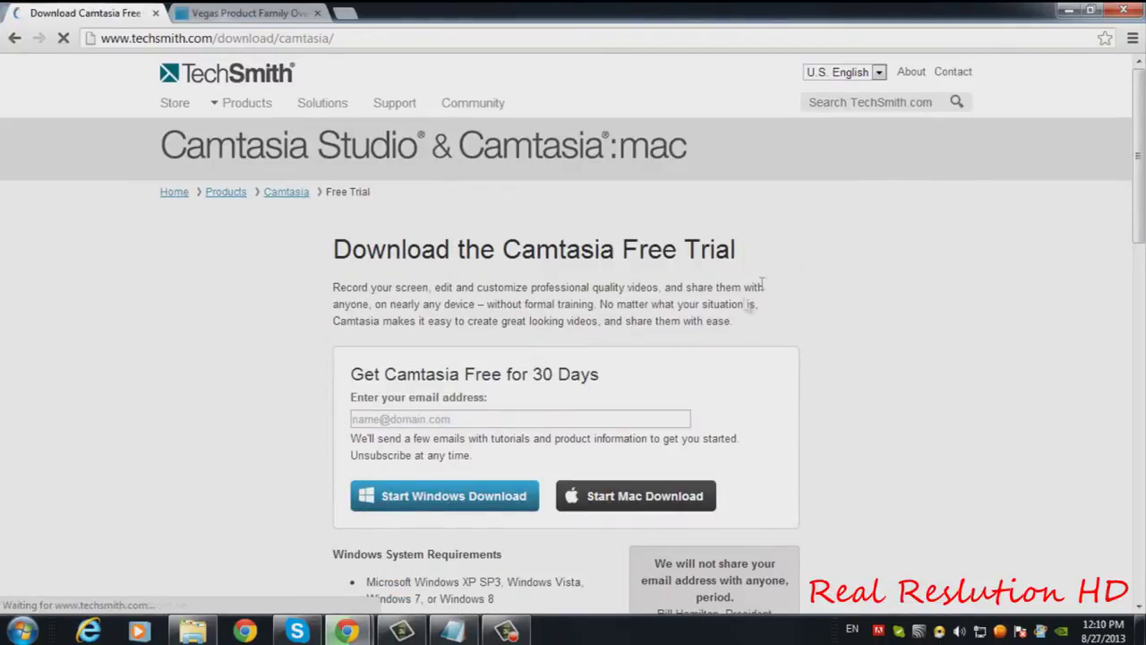
Step: Enter an email address for the 30-day Camtasia free trial and start the Windows download
{"action": "scroll", "coordinate": [546, 410], "scroll_direction": "down", "scroll_amount": 3}
{"action": "scroll", "coordinate": [542, 331], "scroll_direction": "up", "scroll_amount": 1}
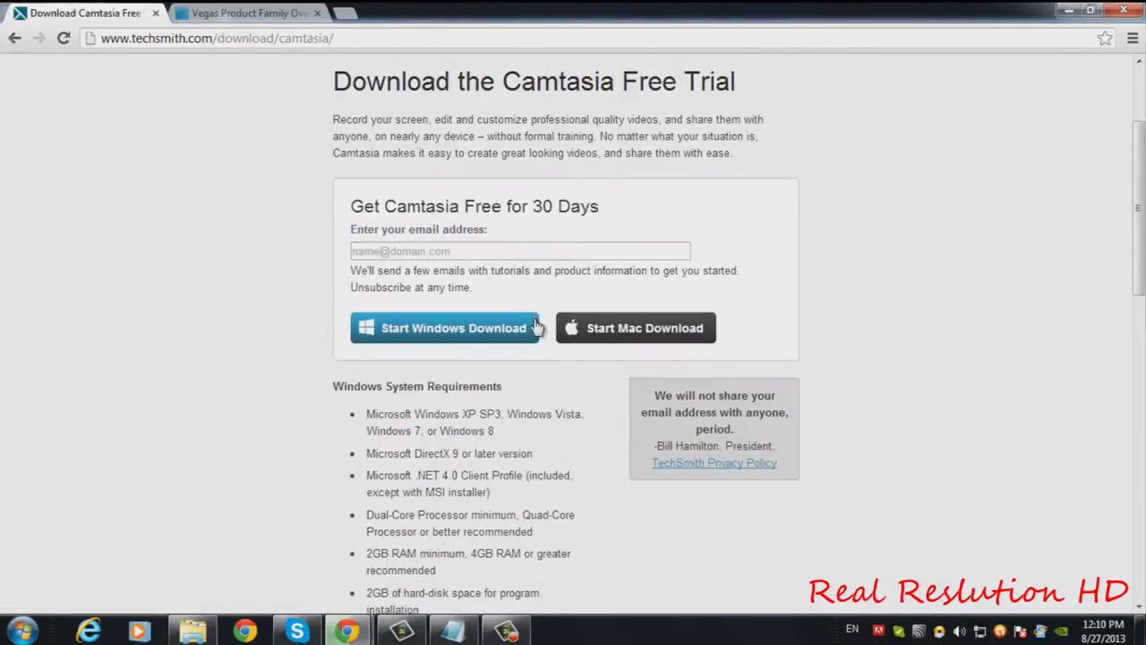
{"action": "left_click_drag", "start_coordinate": [510, 270], "coordinate": [438, 270]}
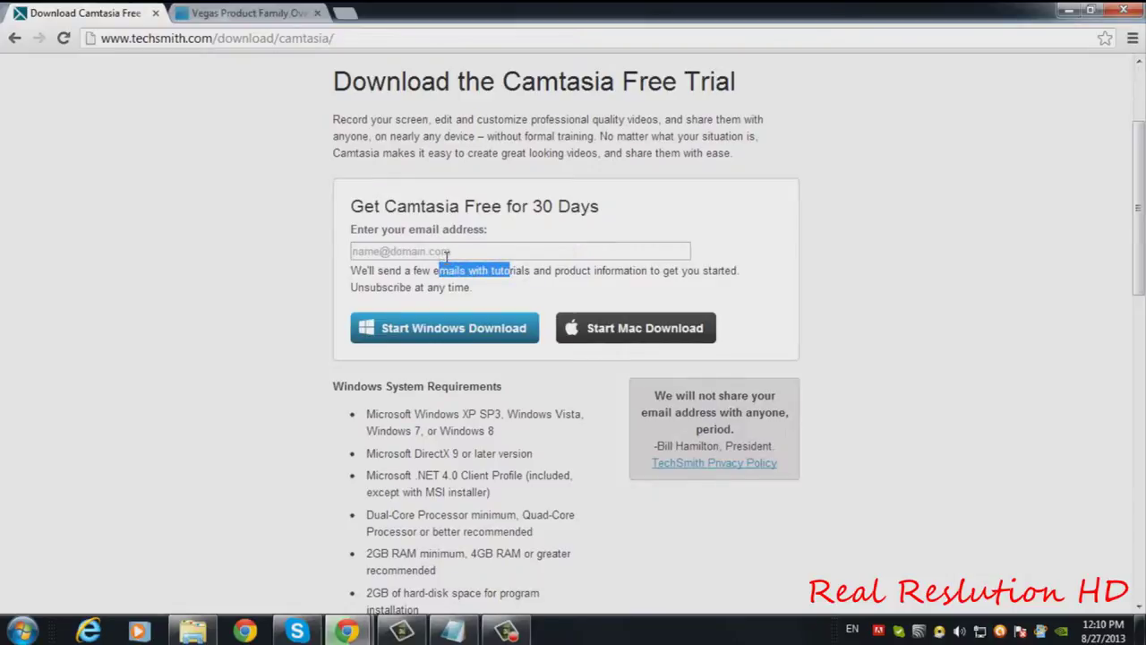
{"action": "left_click", "coordinate": [361, 253]}
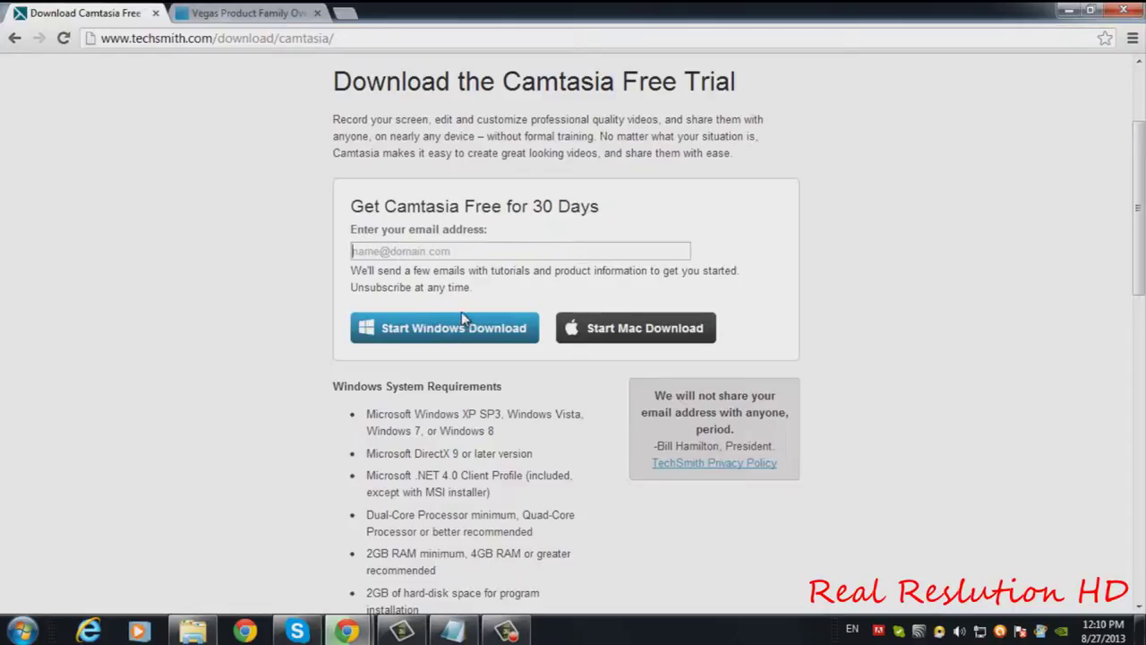
{"action": "type", "text": "a"}
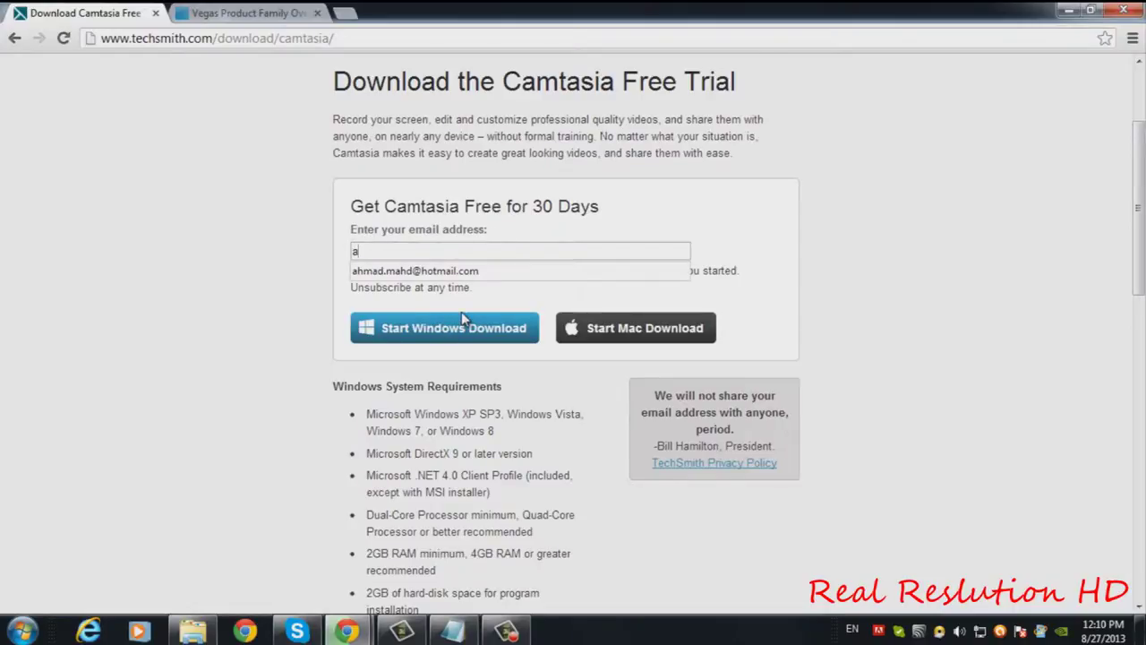
{"action": "key", "text": "BackSpace"}
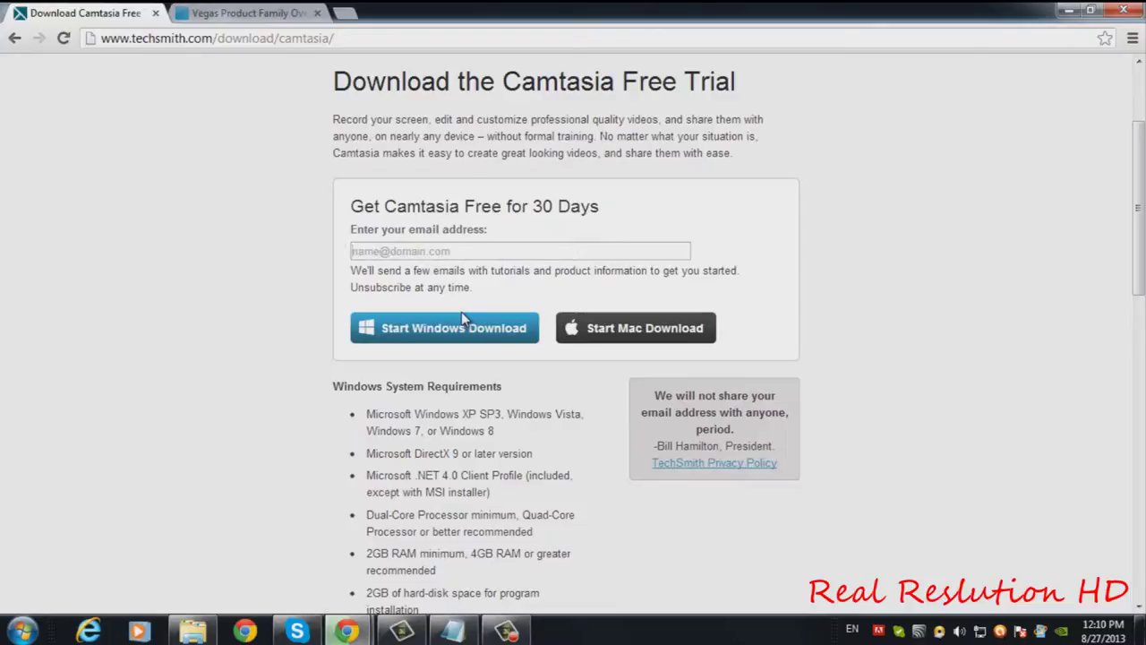
{"action": "type", "text": "anyname@"}
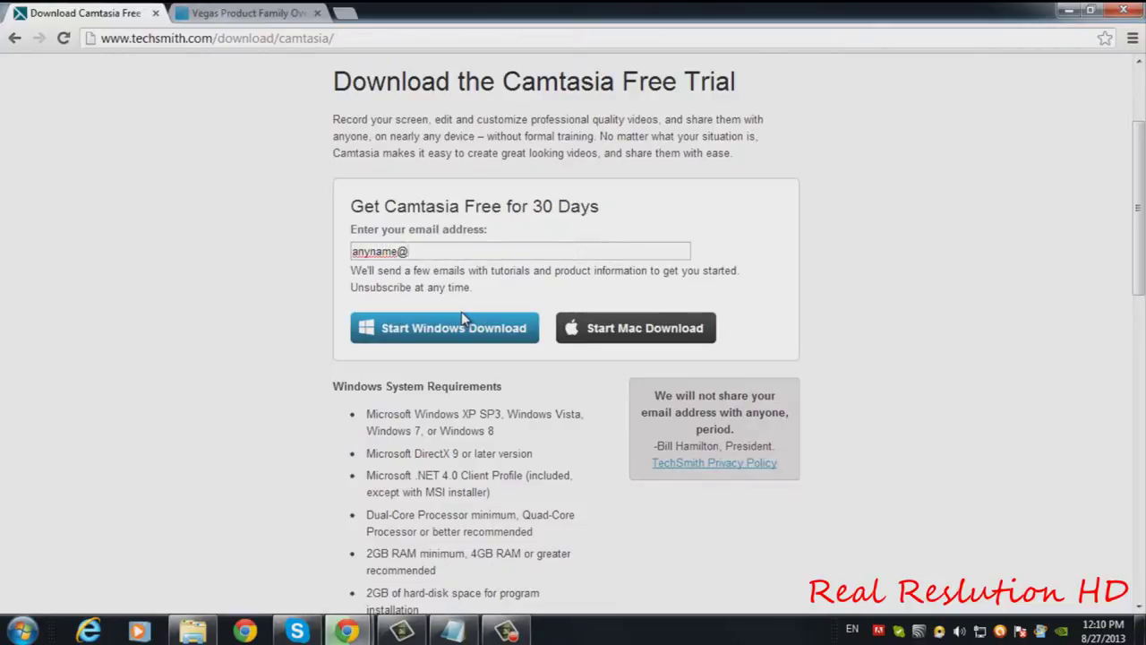
{"action": "type", "text": "domain.com"}
{"action": "left_click", "coordinate": [465, 331]}
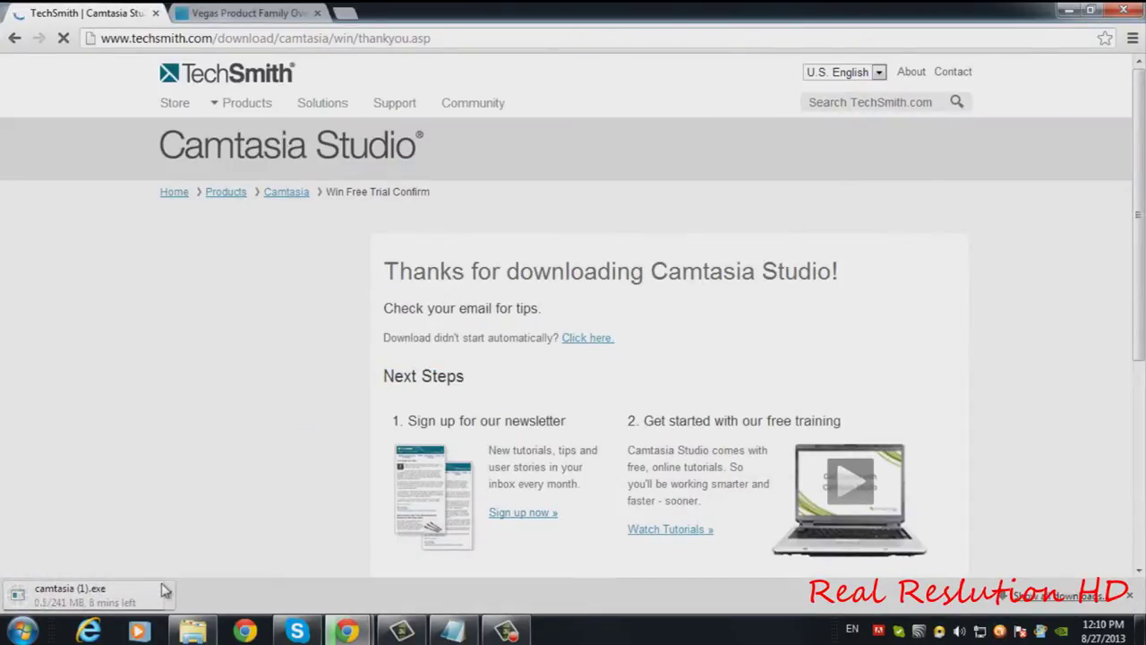
Step: Cancel the camtasia (1).exe download and return to the free trial page
{"action": "left_click", "coordinate": [169, 592]}
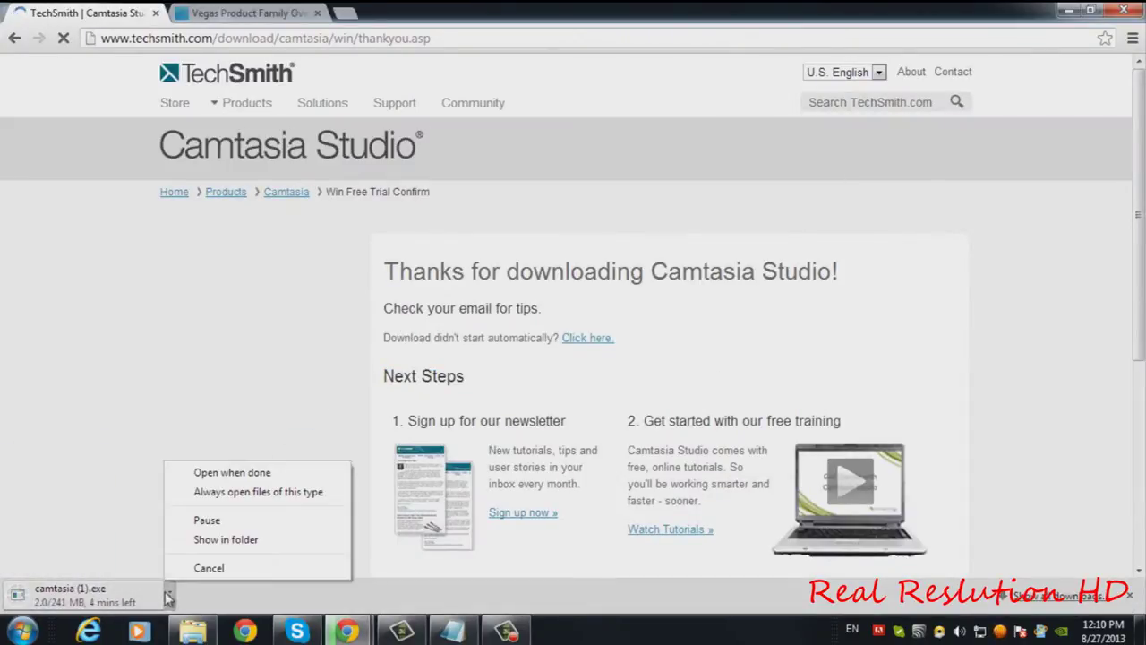
{"action": "left_click", "coordinate": [250, 564]}
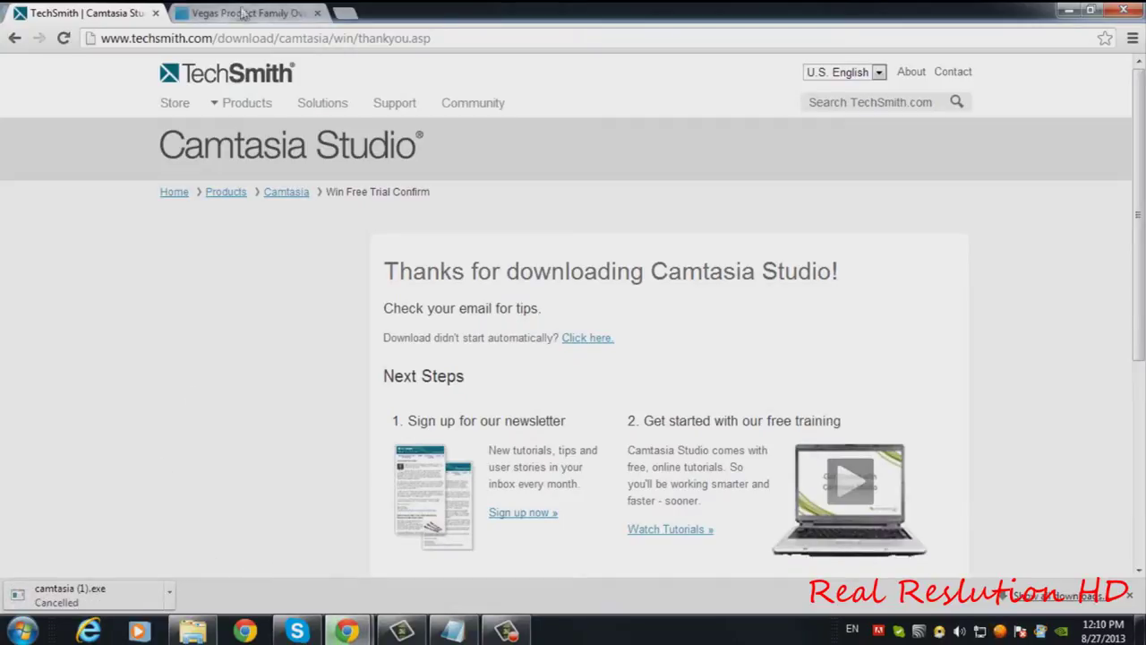
{"action": "left_click", "coordinate": [14, 38]}
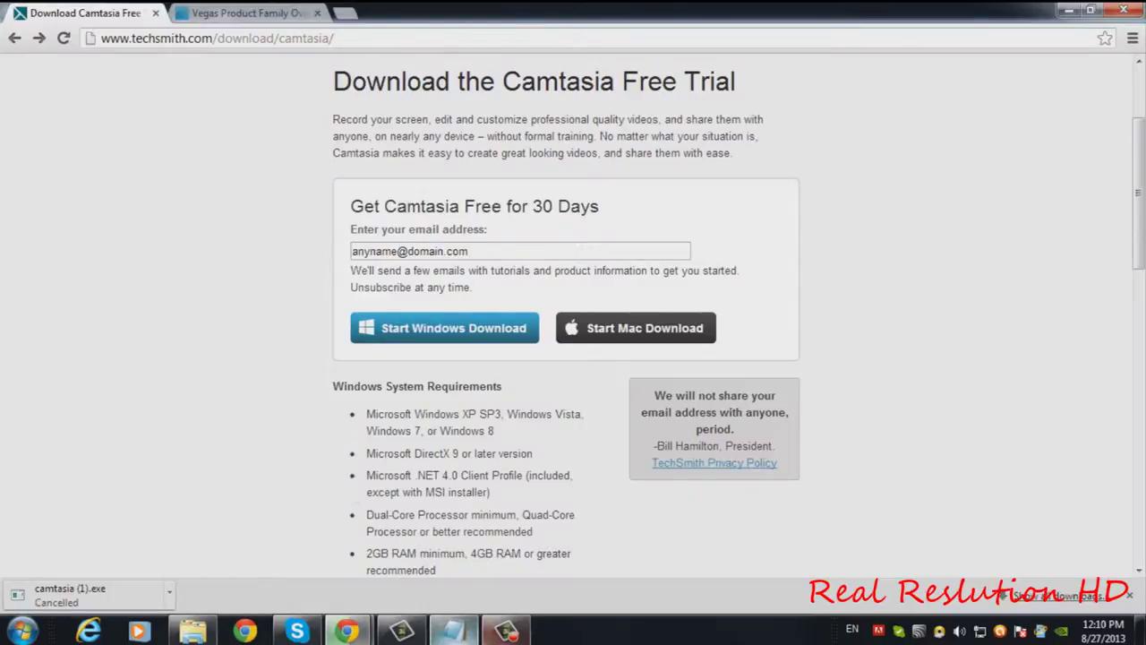
Step: Show the Notepad note about recording the video, and minimize it and the browser to reach the desktop
{"action": "left_click", "coordinate": [450, 631]}
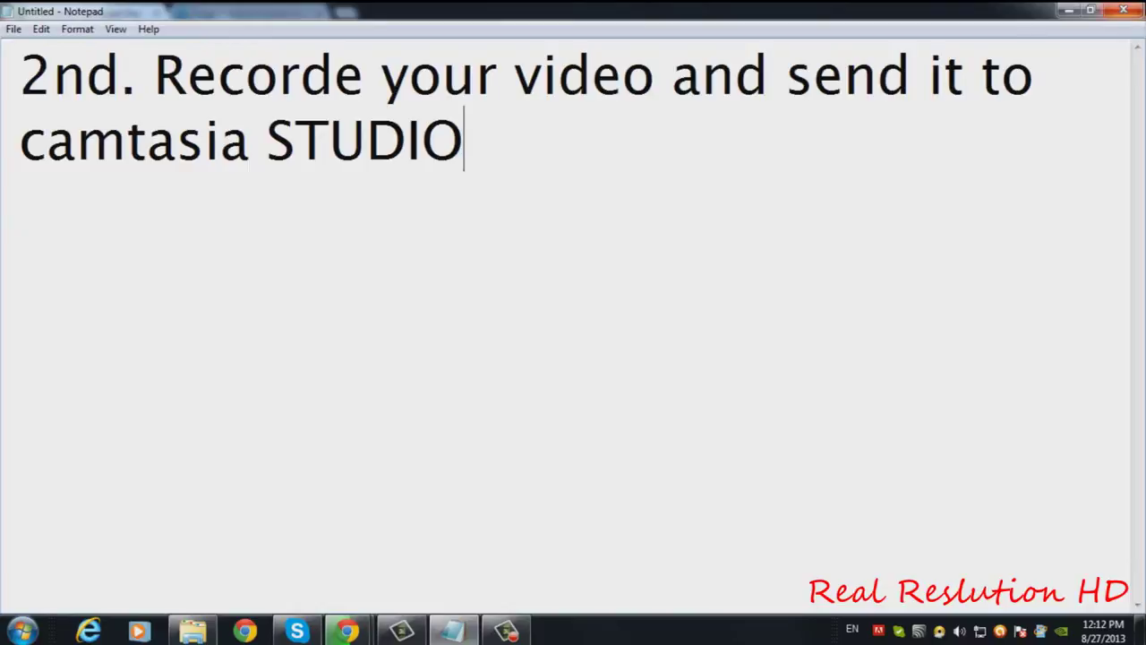
{"action": "left_click", "coordinate": [1062, 11]}
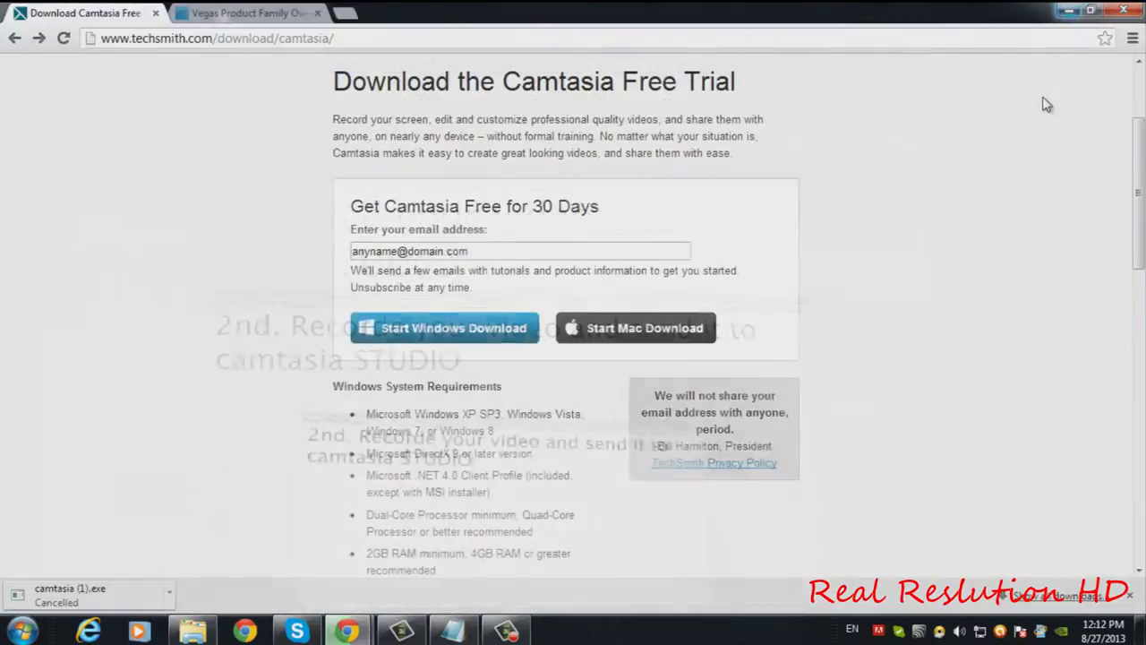
{"action": "left_click", "coordinate": [1074, 11]}
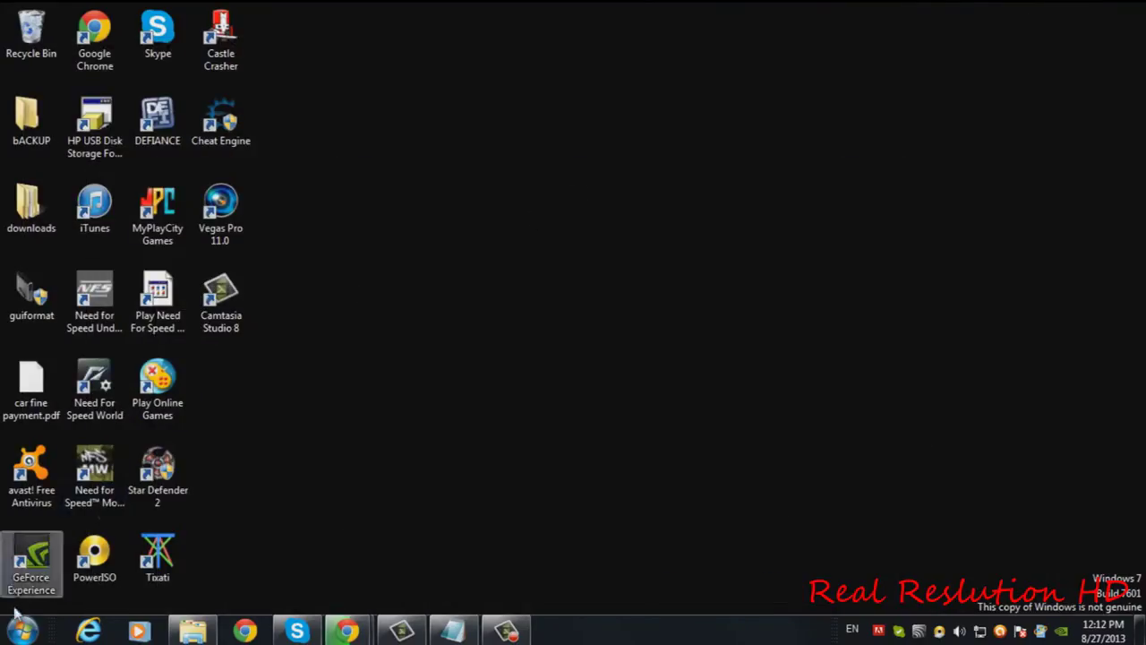
Step: Open the Sample Videos folder in the Videos library and select the Wildlife video
{"action": "left_click", "coordinate": [21, 630]}
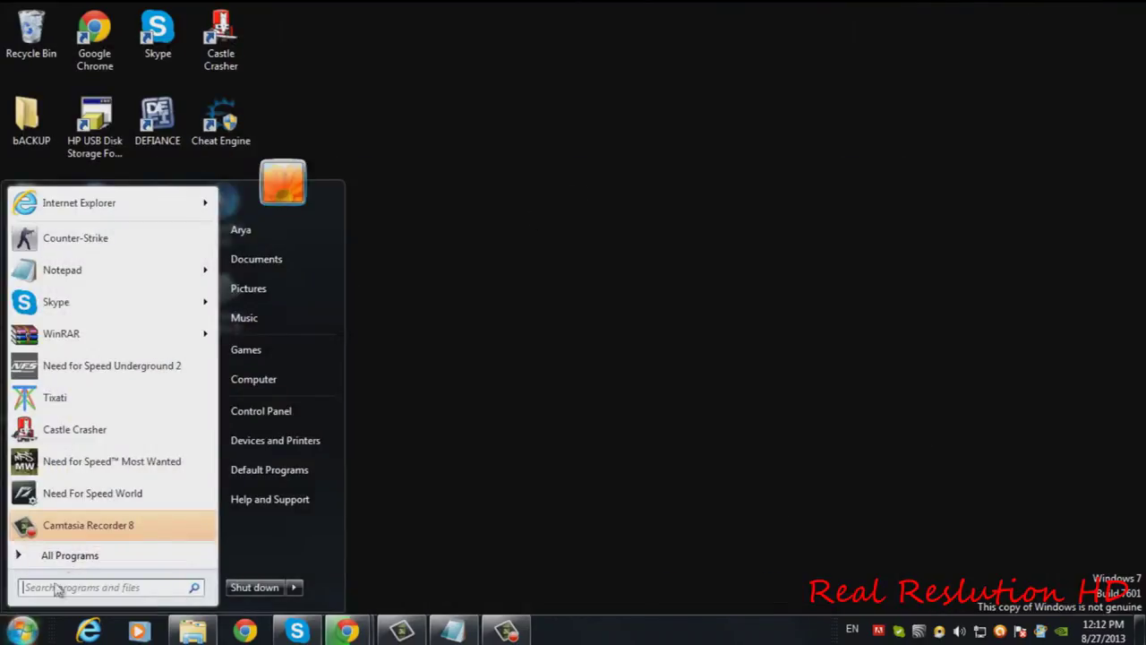
{"action": "left_click", "coordinate": [317, 265]}
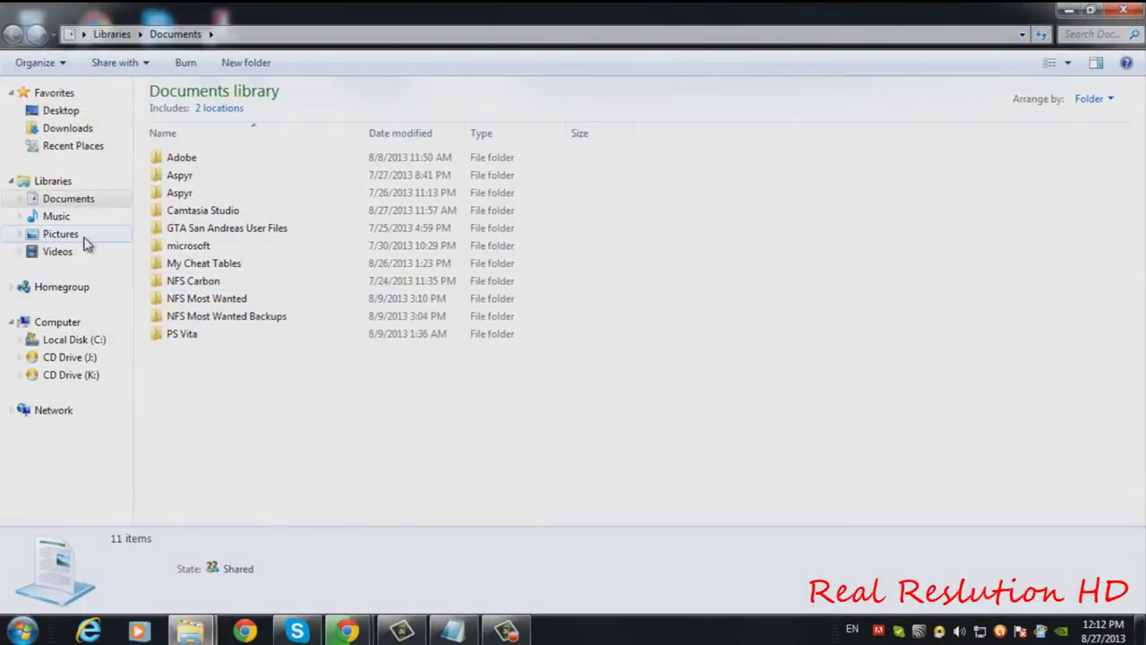
{"action": "left_click", "coordinate": [77, 252]}
{"action": "double_click", "coordinate": [183, 175]}
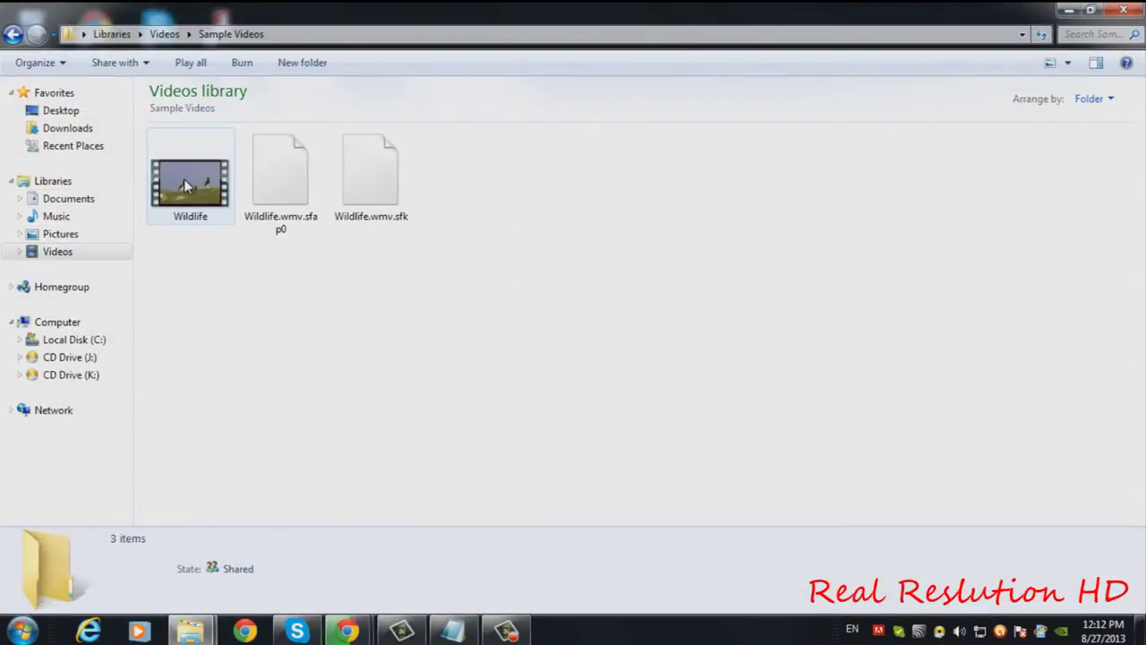
{"action": "left_click", "coordinate": [183, 178]}
{"action": "left_click", "coordinate": [213, 251]}
{"action": "left_click", "coordinate": [184, 152]}
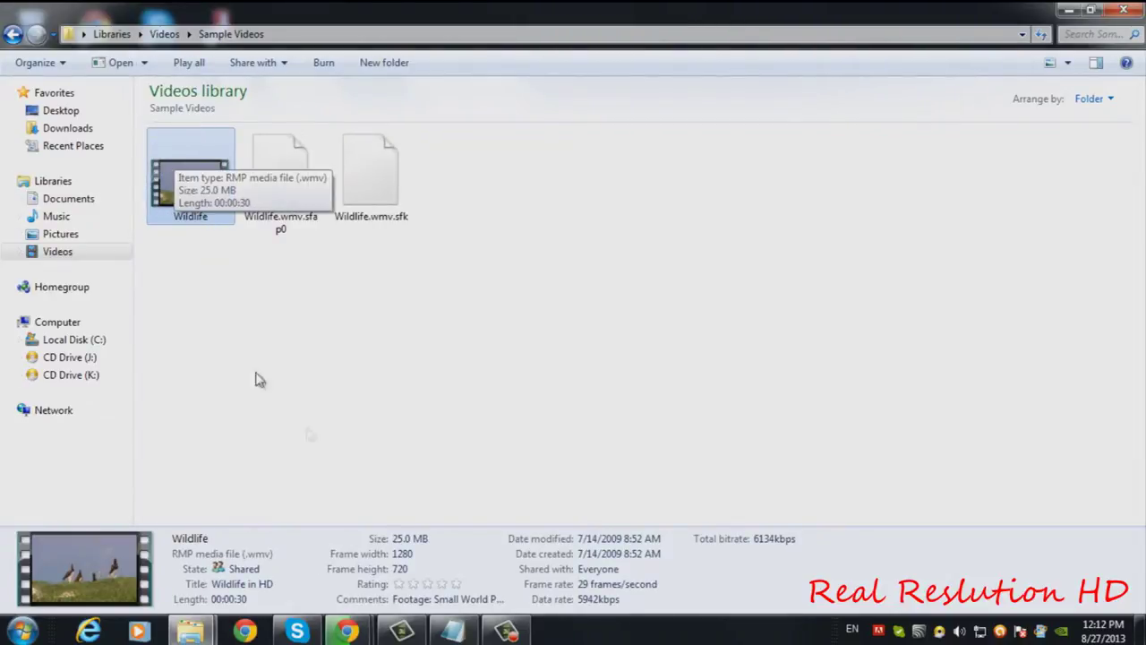
Step: Switch to Camtasia Studio and restore its window to a smaller size, placed so the video folder stays accessible
{"action": "left_click", "coordinate": [401, 631]}
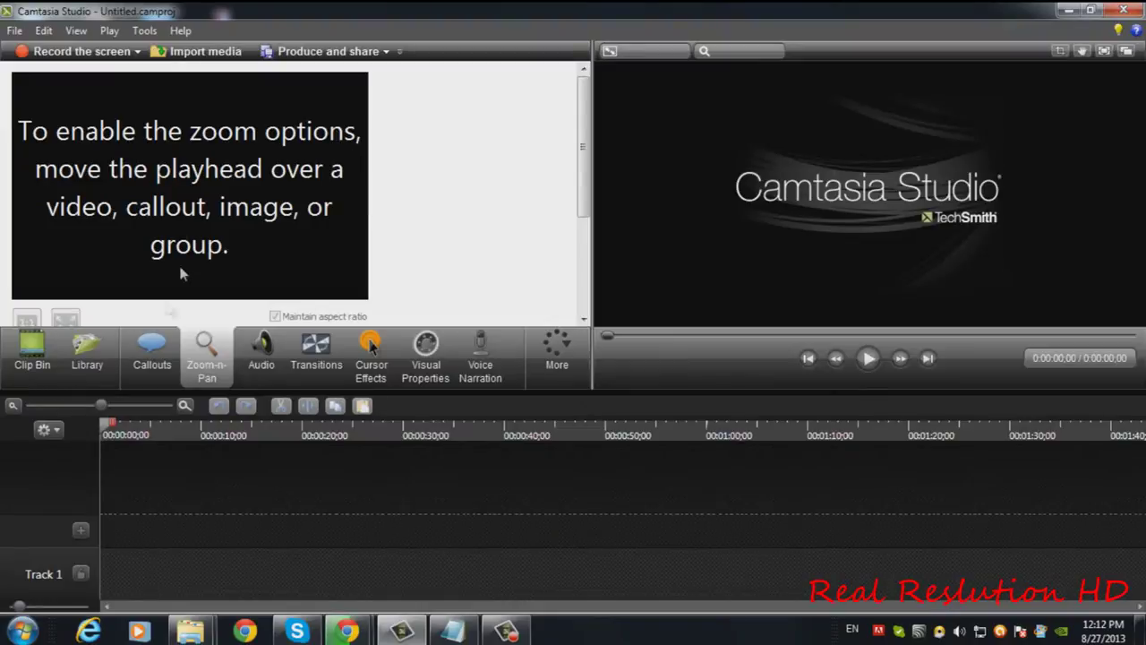
{"action": "left_click", "coordinate": [152, 351]}
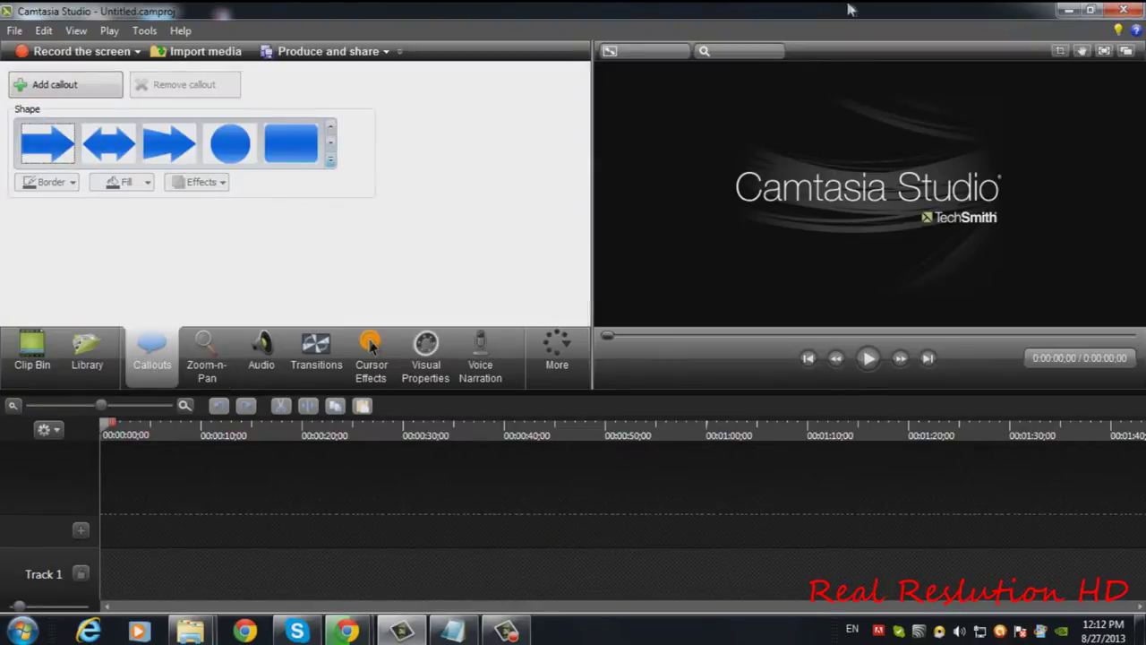
{"action": "left_click", "coordinate": [1090, 10]}
{"action": "left_click_drag", "start_coordinate": [326, 23], "coordinate": [736, 67]}
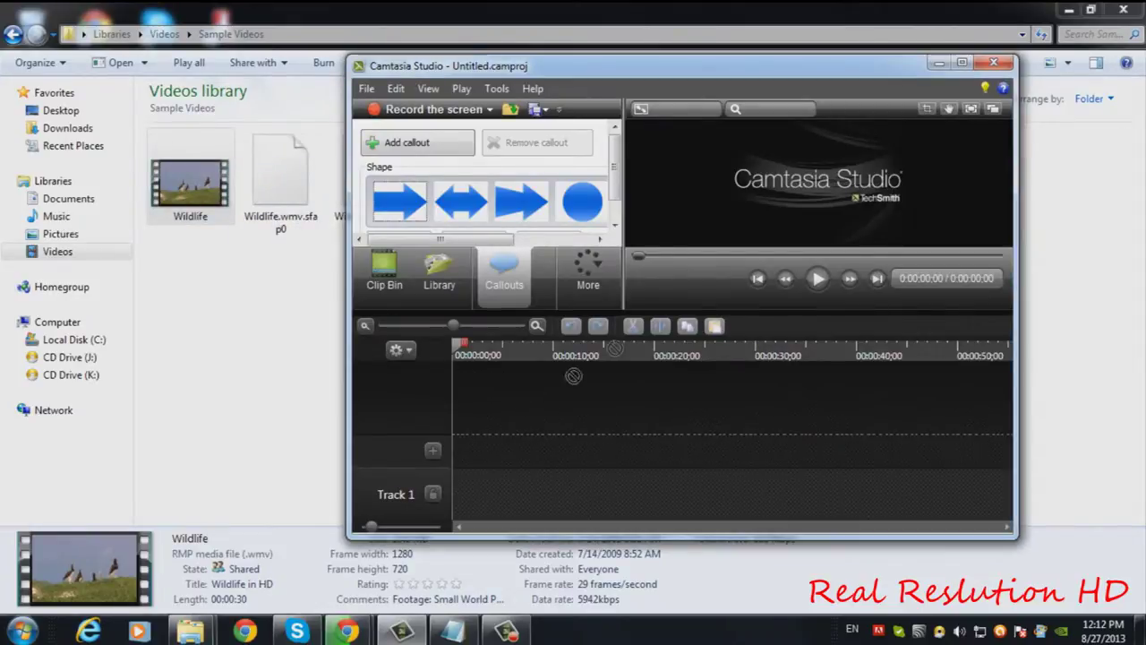
Step: Look through the Pictures, Music and Documents libraries to locate the Wildlife video
{"action": "left_click", "coordinate": [294, 262]}
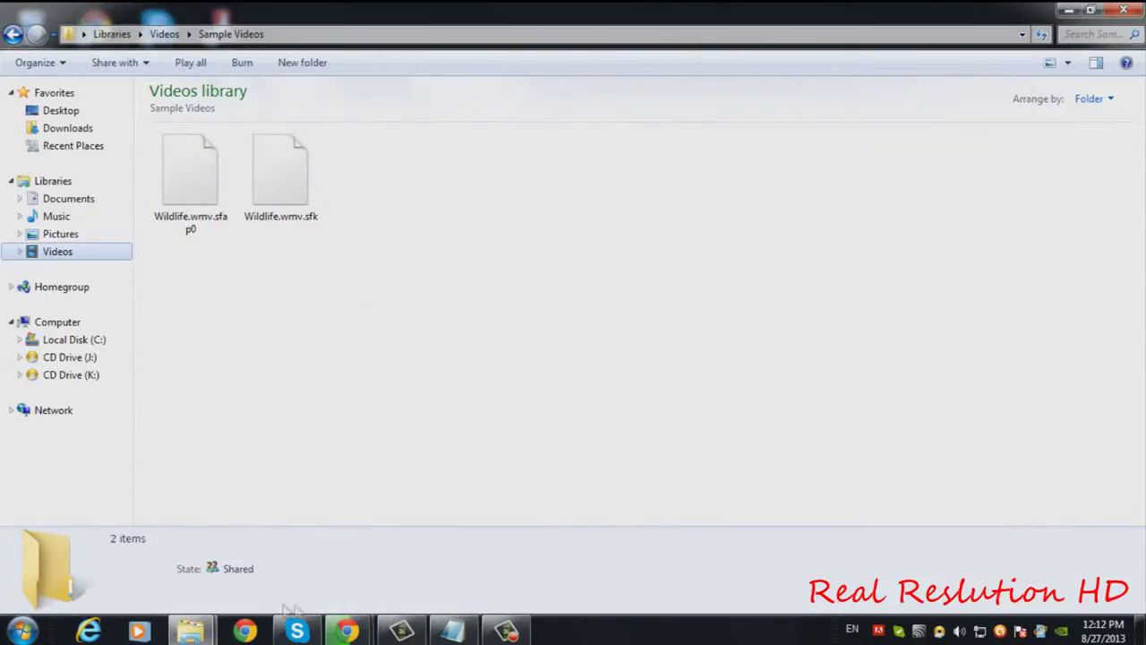
{"action": "mouse_move", "coordinate": [506, 631]}
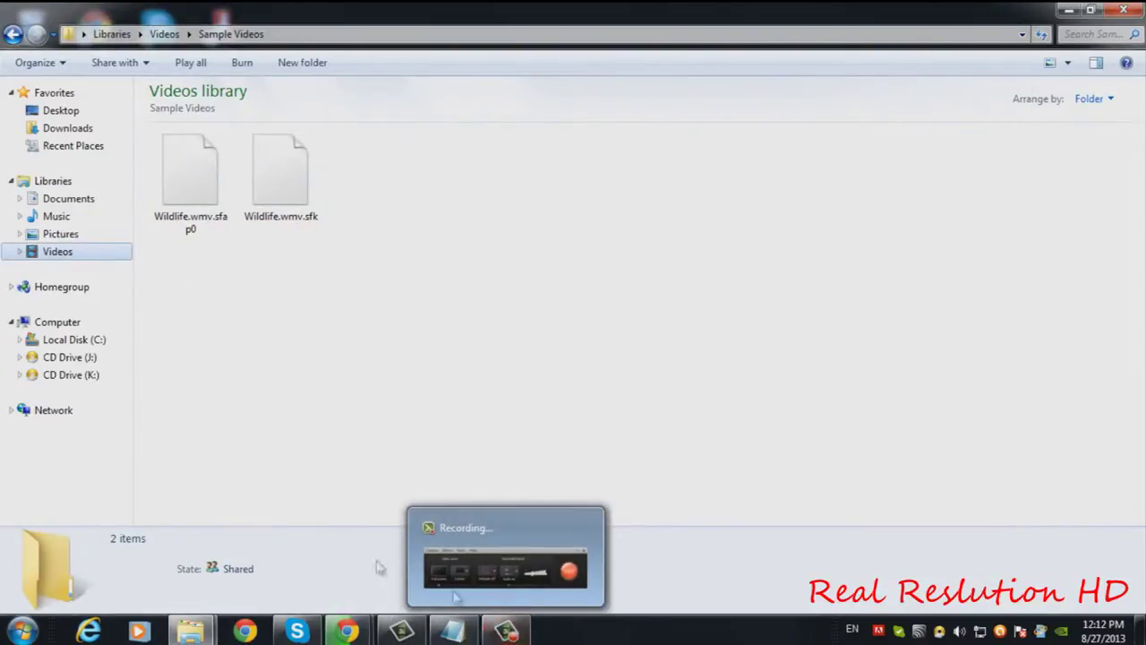
{"action": "left_click", "coordinate": [61, 235]}
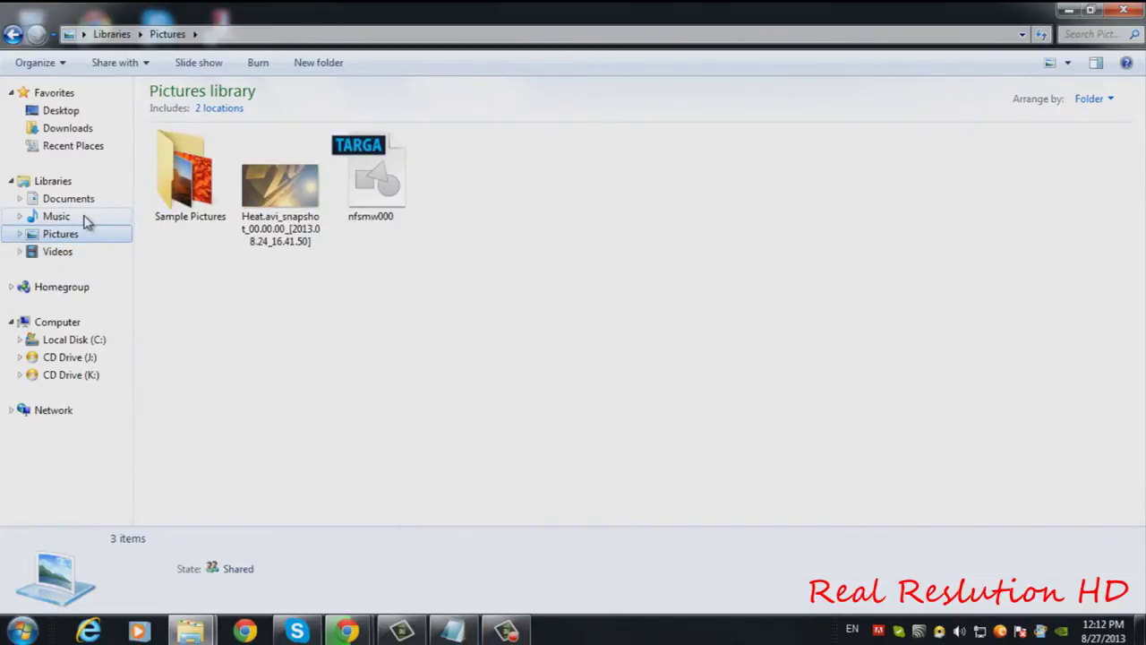
{"action": "left_click", "coordinate": [85, 220]}
{"action": "left_click", "coordinate": [60, 205]}
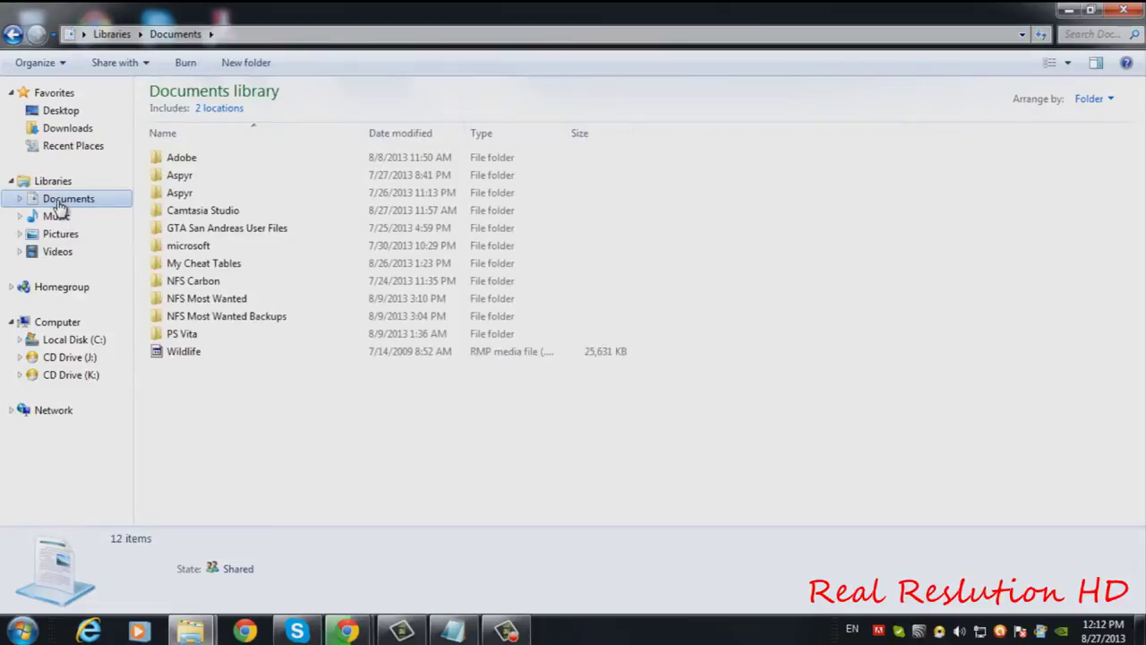
Step: Import the Wildlife video from the Documents library into the maximized Camtasia Studio window and place it at the start of Track 1
{"action": "left_click_drag", "start_coordinate": [190, 354], "coordinate": [480, 407]}
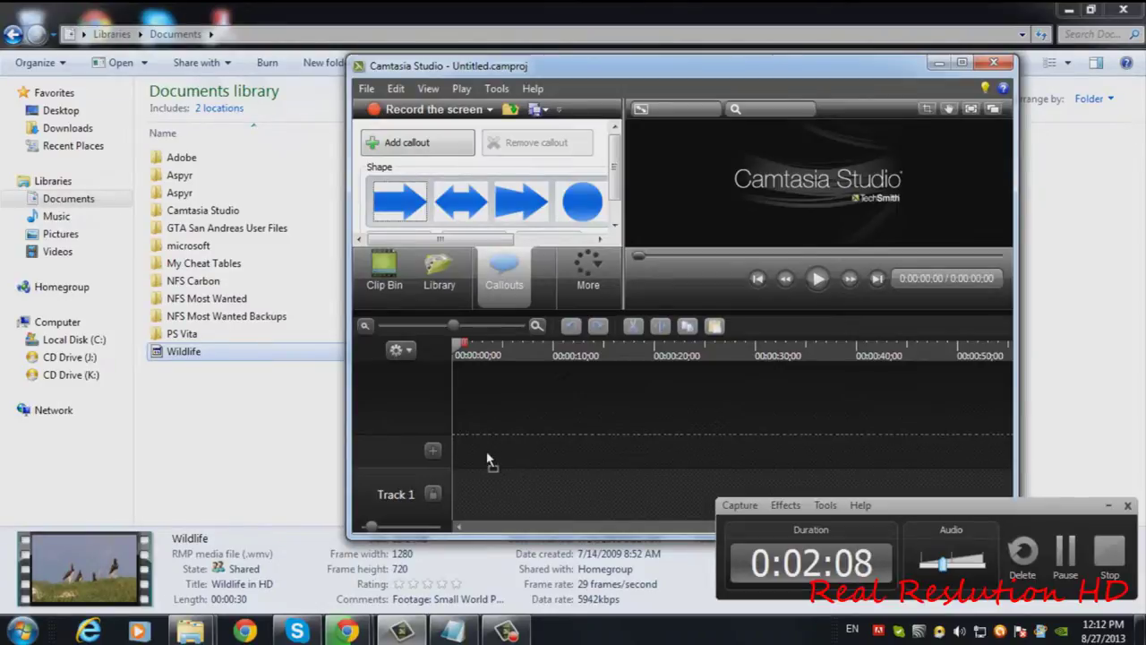
{"action": "left_click", "coordinate": [1110, 508]}
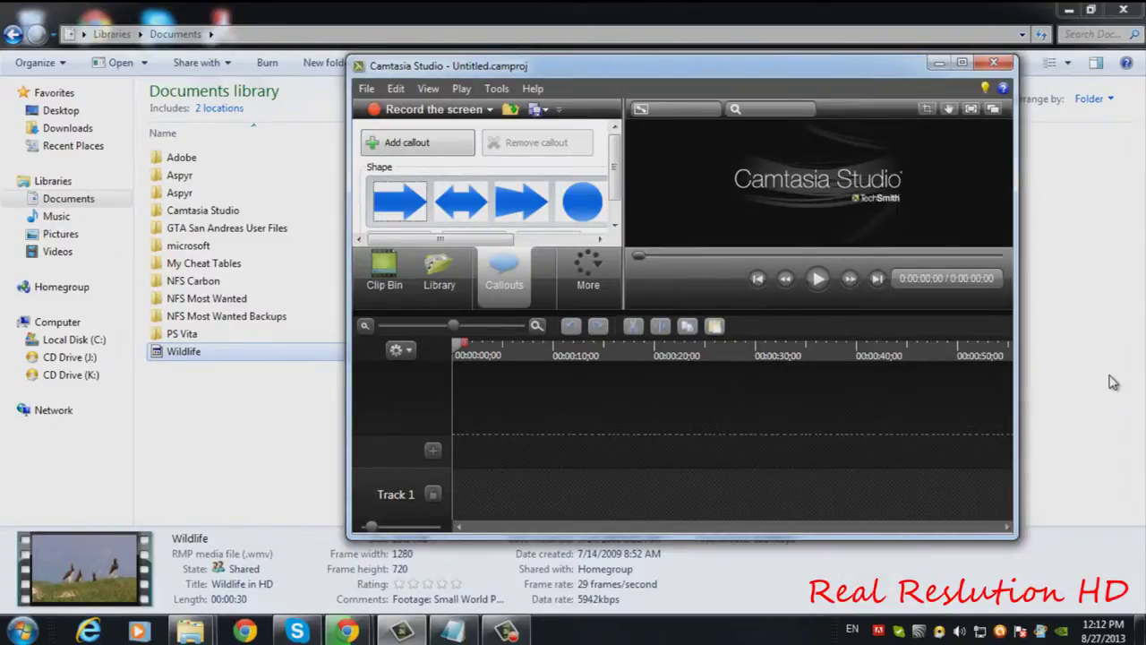
{"action": "left_click", "coordinate": [962, 64]}
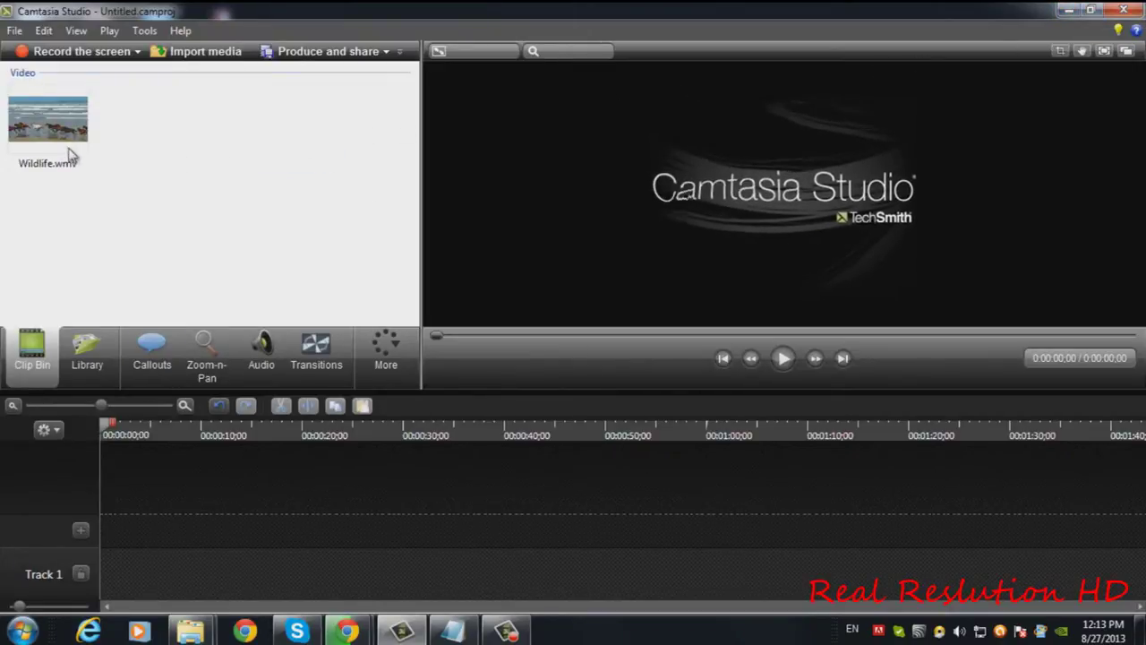
{"action": "left_click_drag", "start_coordinate": [71, 151], "coordinate": [161, 573]}
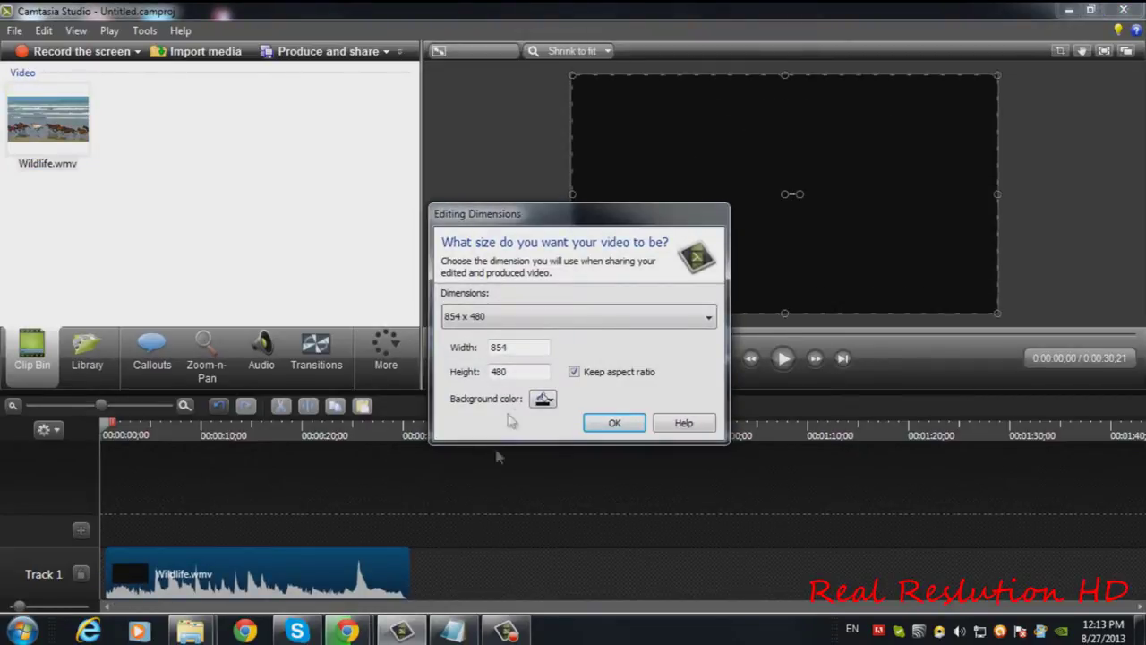
Step: Read the third-step note in Notepad and return to the editing dimensions in Camtasia Studio
{"action": "left_click", "coordinate": [454, 631]}
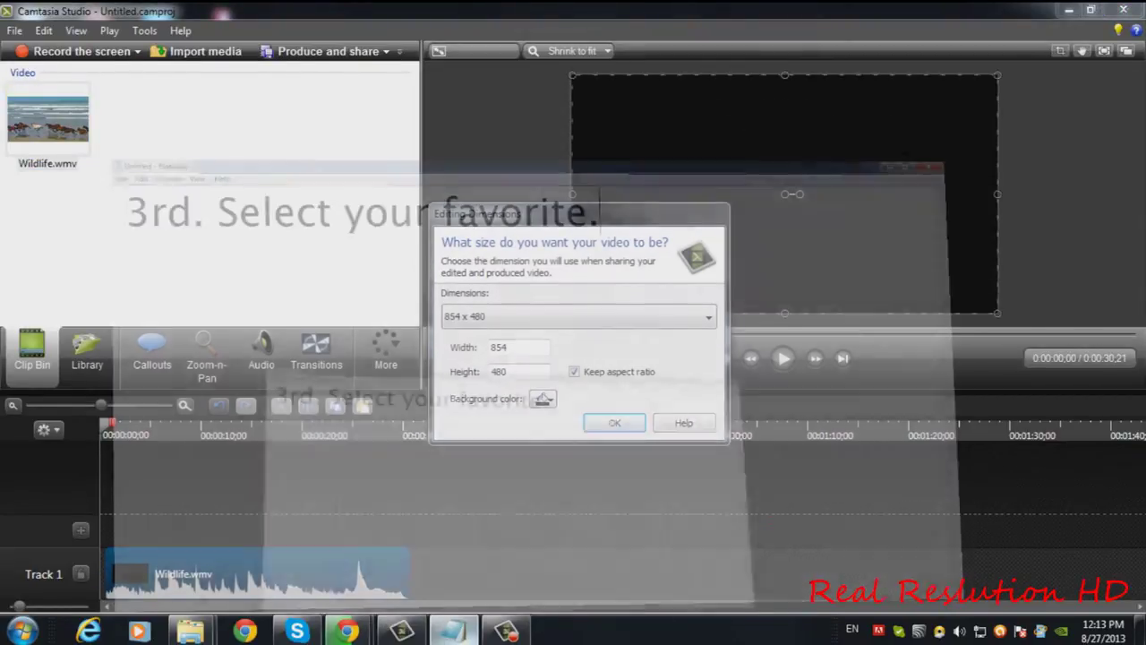
{"action": "left_click_drag", "start_coordinate": [735, 112], "coordinate": [9, 135]}
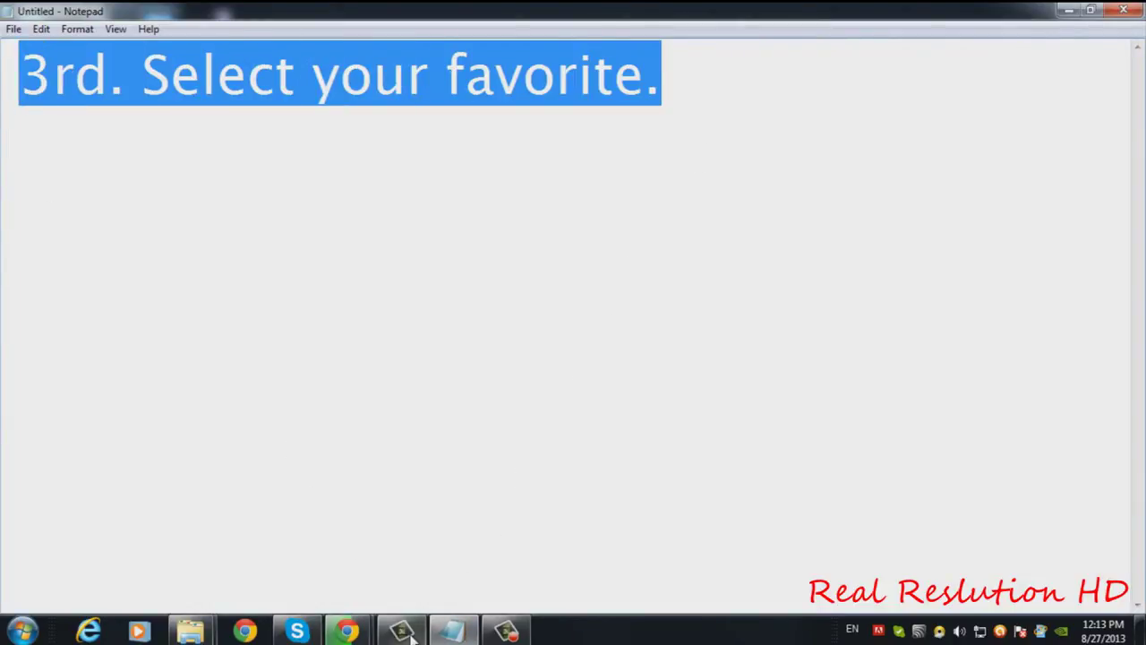
{"action": "left_click", "coordinate": [453, 631]}
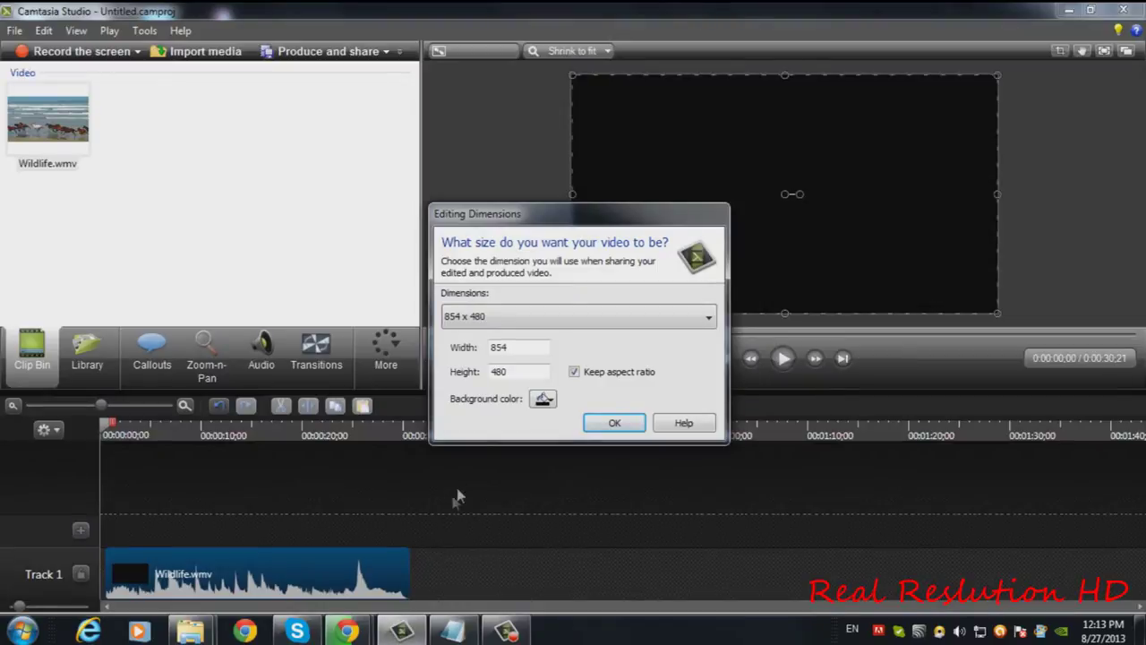
Step: Set the editing dimensions to 1920 x 1080 and apply them to the project
{"action": "left_click", "coordinate": [580, 324]}
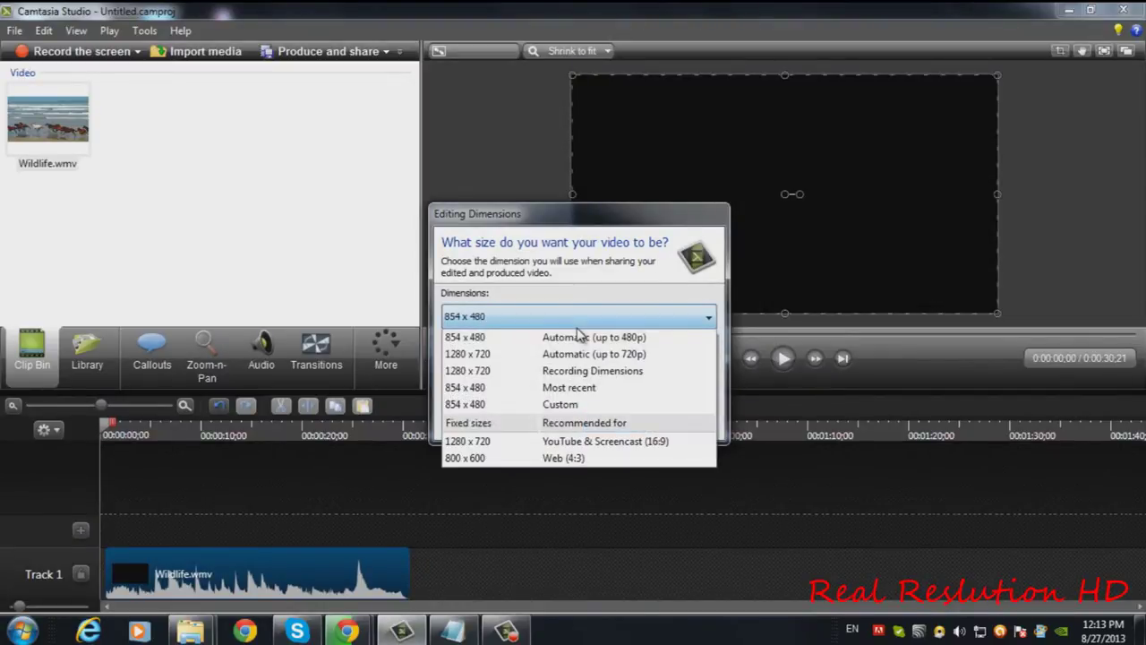
{"action": "left_click", "coordinate": [582, 441]}
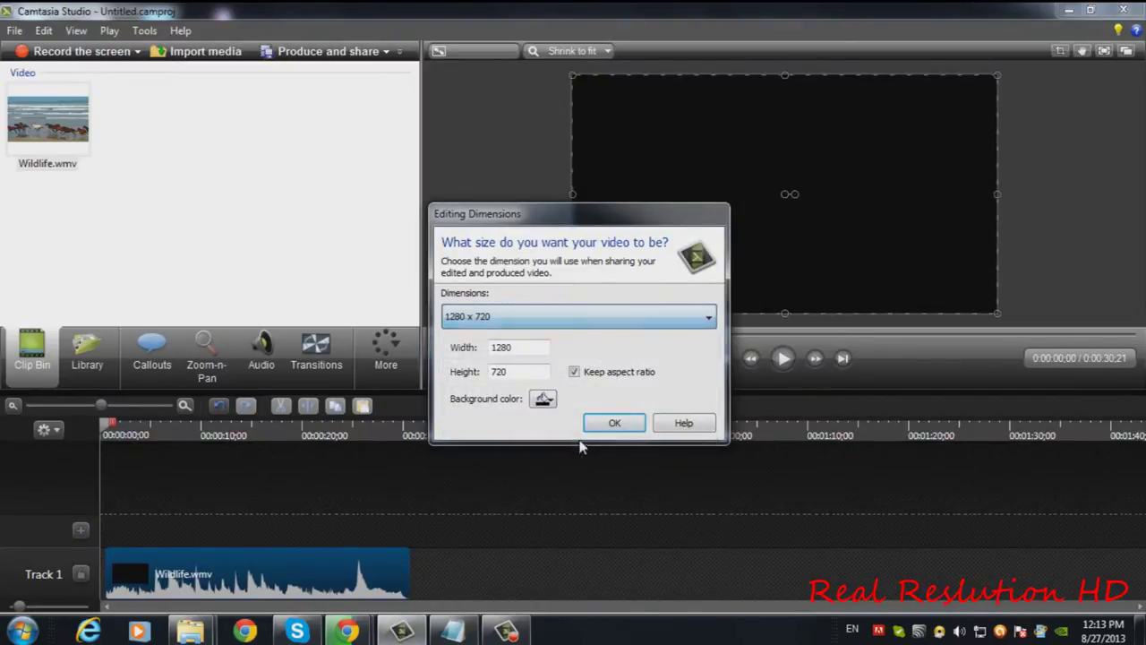
{"action": "left_click_drag", "start_coordinate": [532, 353], "coordinate": [465, 353]}
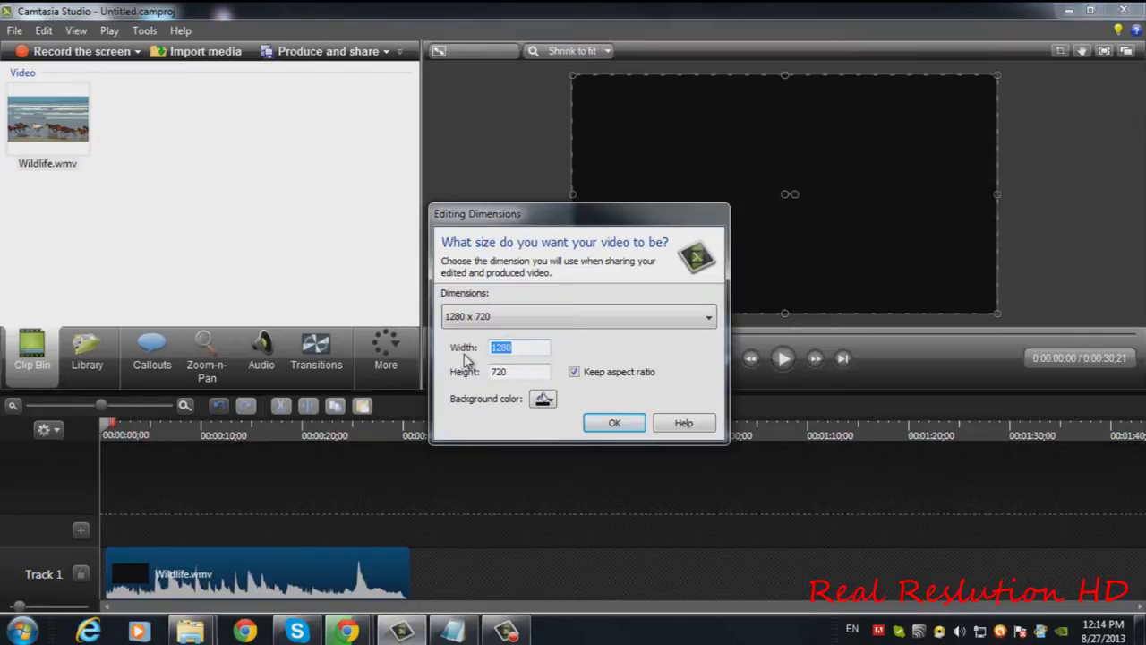
{"action": "type", "text": "1"}
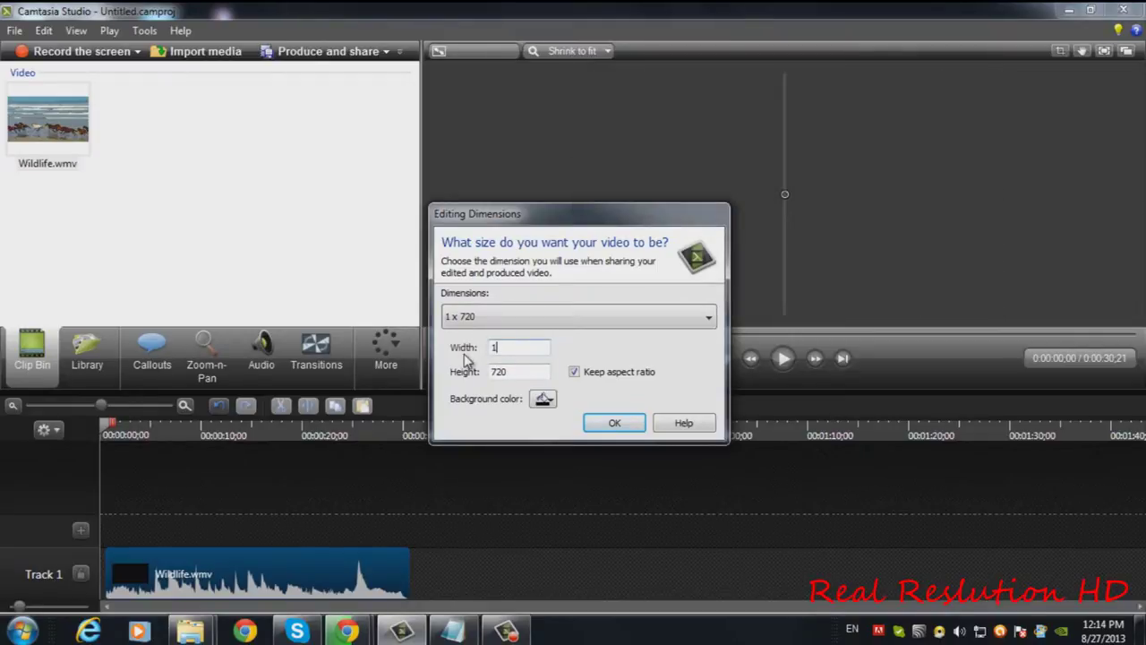
{"action": "type", "text": "920"}
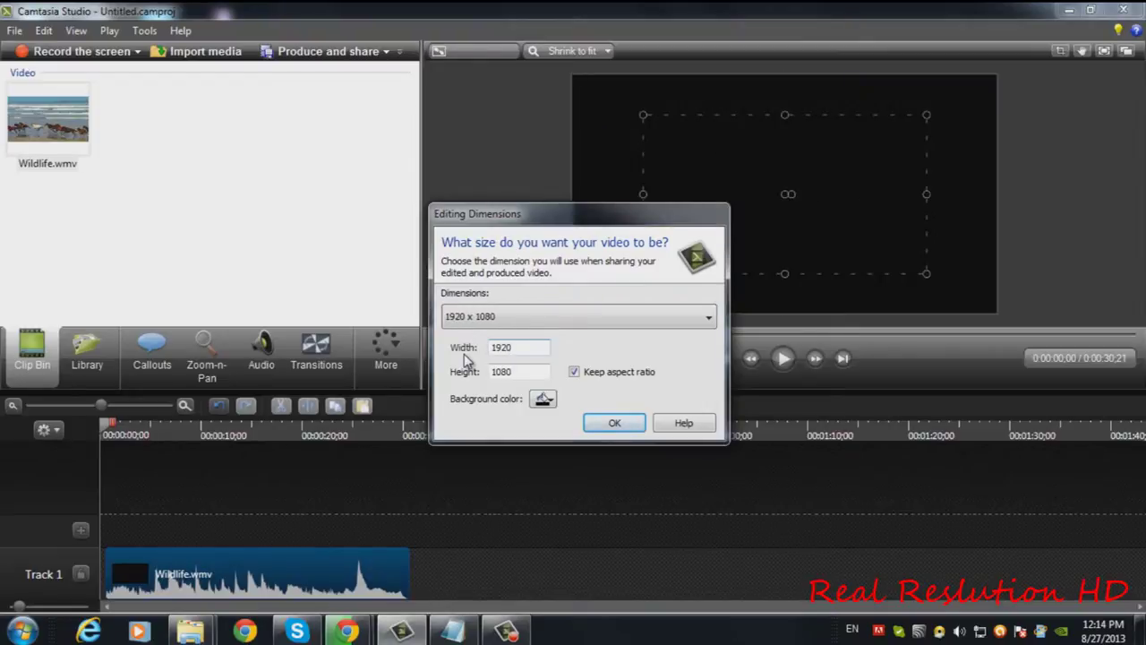
{"action": "key", "text": "Tab"}
{"action": "type", "text": "1080"}
{"action": "left_click", "coordinate": [616, 425]}
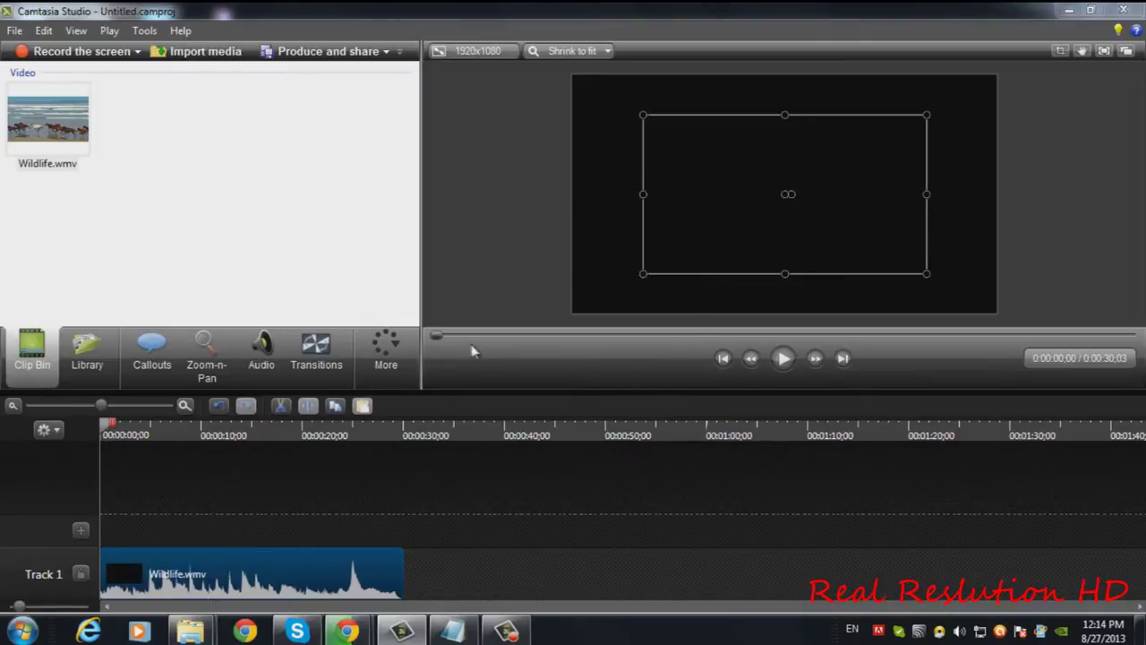
Step: Preview the clip at about 7 seconds and enlarge the Wildlife video to fill the whole canvas
{"action": "left_click_drag", "start_coordinate": [437, 337], "coordinate": [598, 334]}
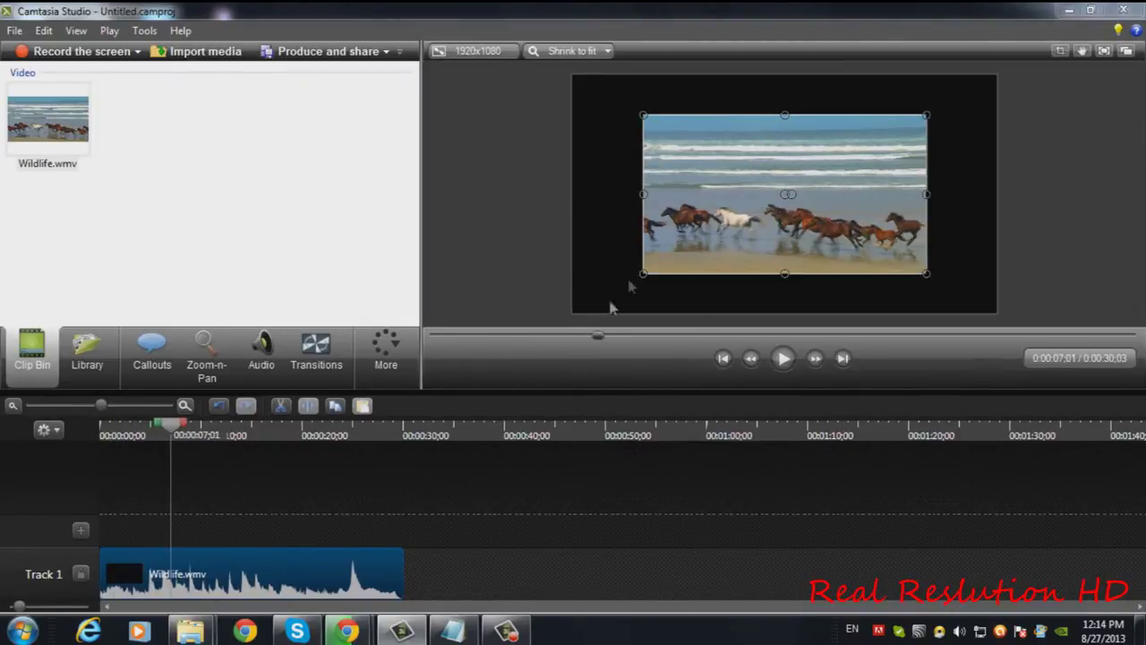
{"action": "left_click_drag", "start_coordinate": [642, 275], "coordinate": [573, 313]}
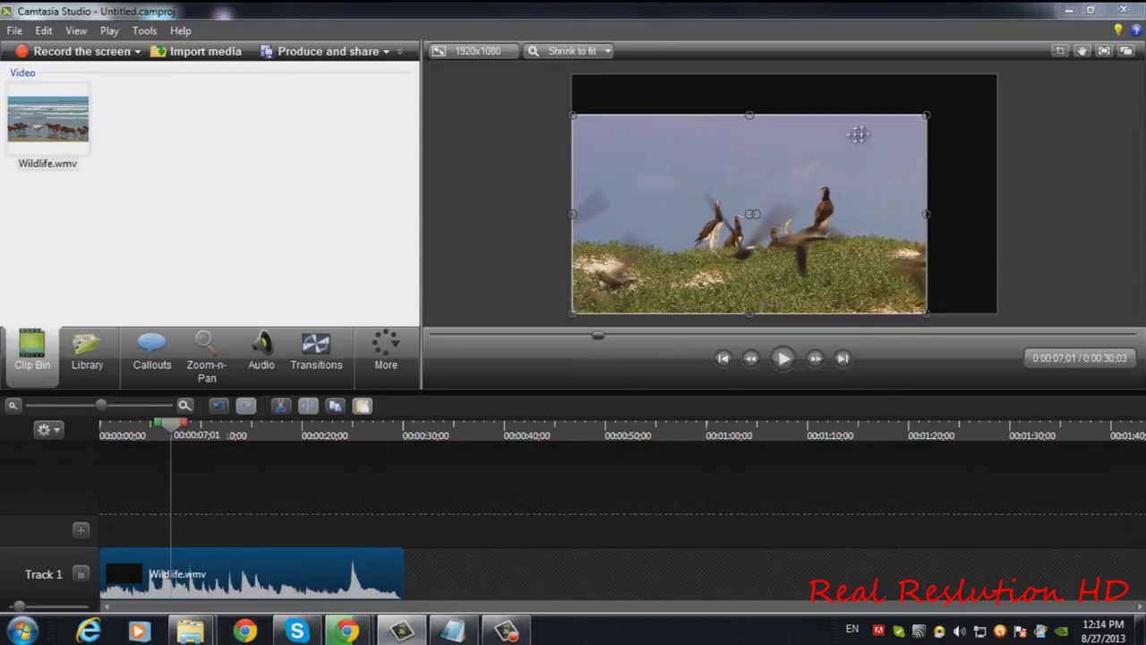
{"action": "left_click_drag", "start_coordinate": [927, 116], "coordinate": [997, 76]}
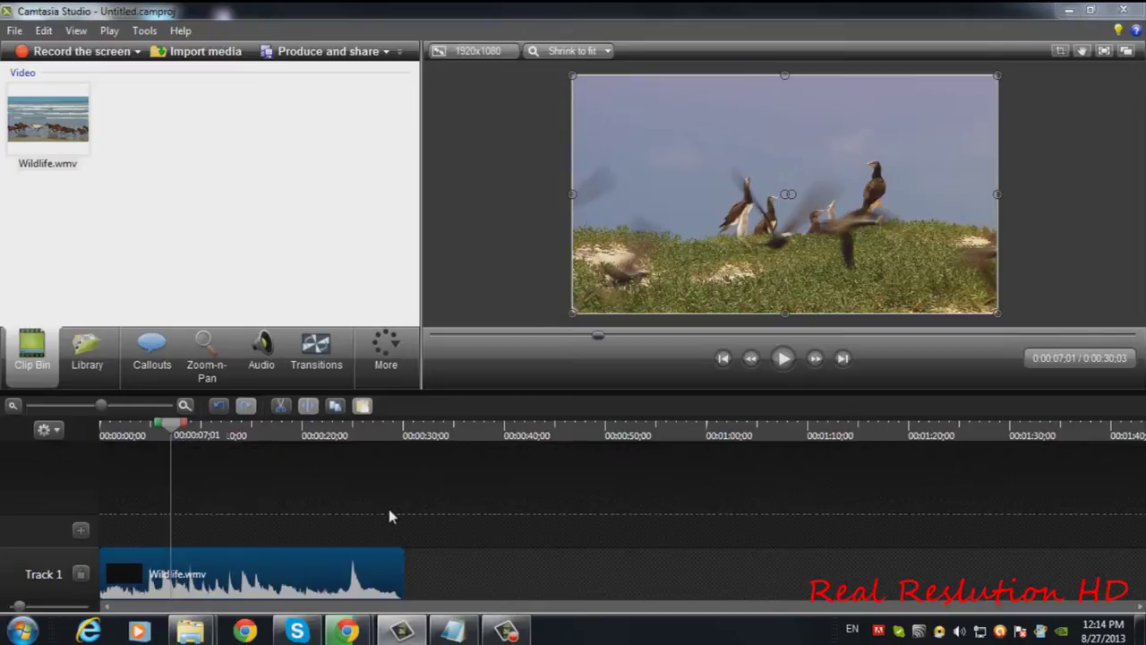
Step: Read the fourth-step note in Notepad and return to Camtasia Studio
{"action": "left_click", "coordinate": [450, 634]}
{"action": "key", "text": "ctrl+shift+Left"}
{"action": "left_click_drag", "start_coordinate": [276, 120], "coordinate": [2, 161]}
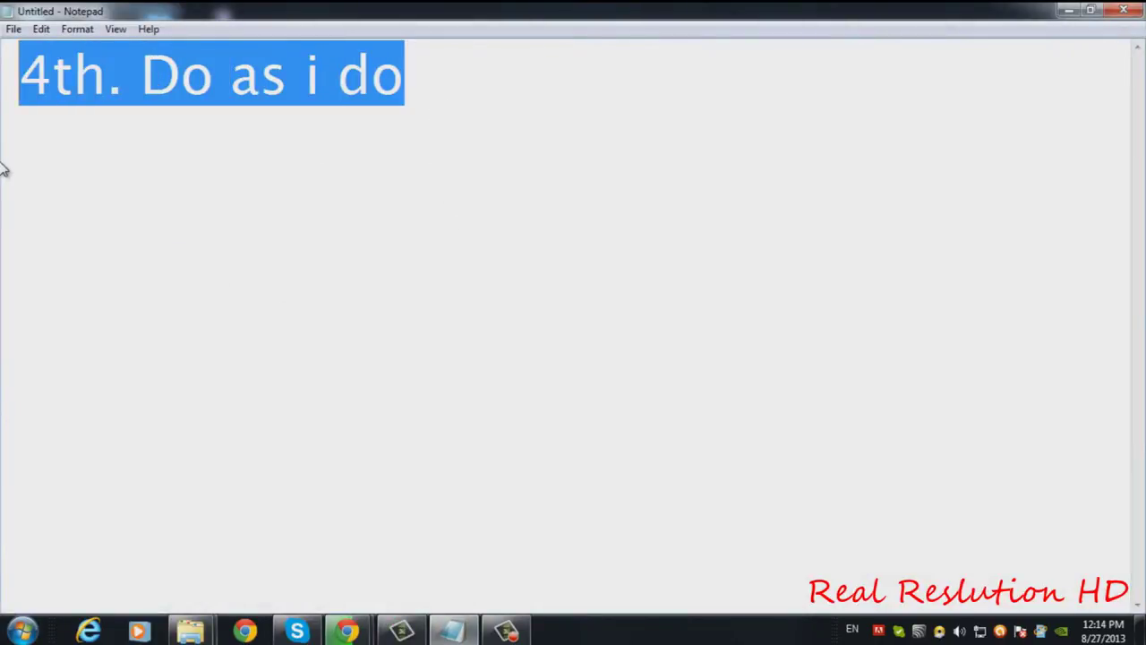
{"action": "left_click", "coordinate": [1068, 10]}
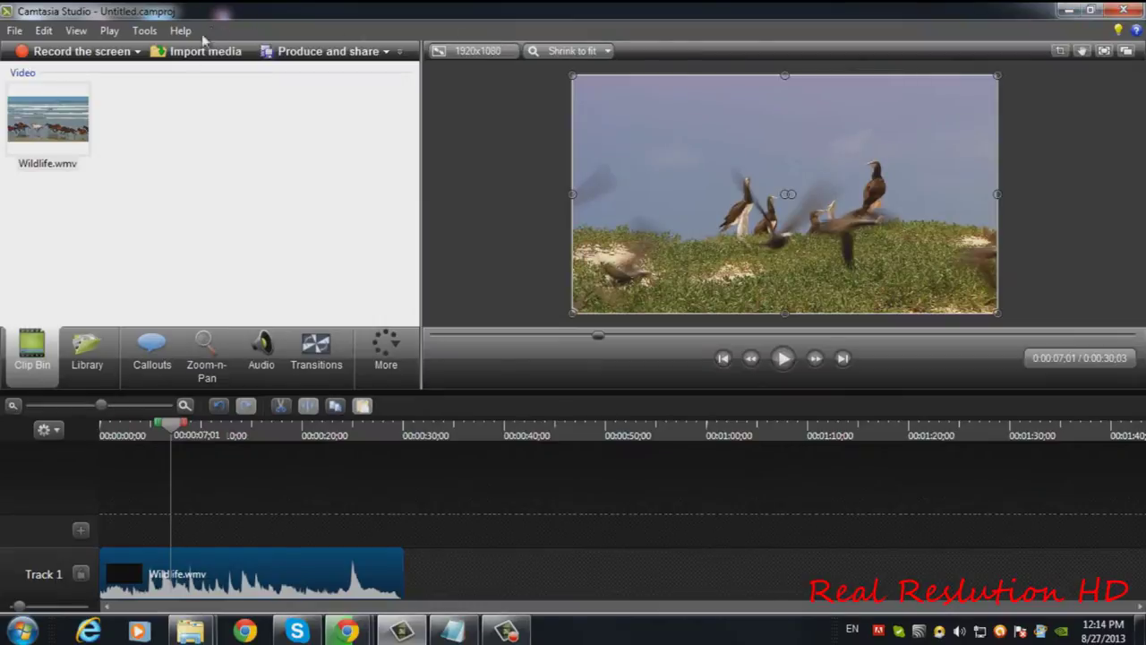
Step: Open the production preset manager from the Production Wizard and select the MP4 only (up to 720p) preset
{"action": "left_click", "coordinate": [328, 51]}
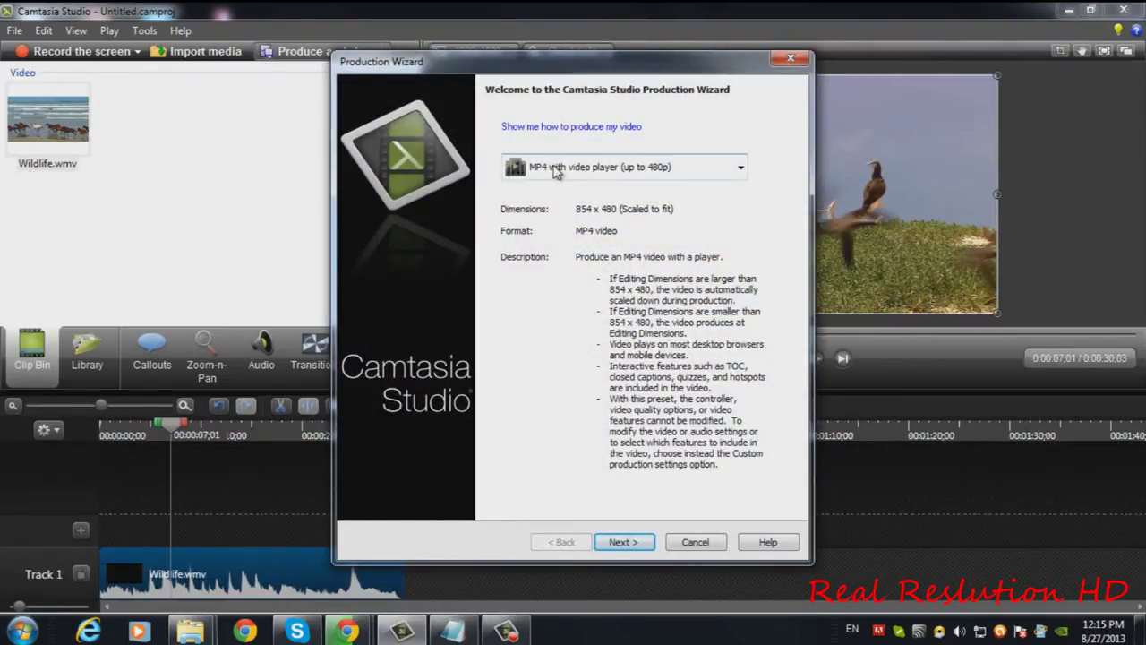
{"action": "left_click", "coordinate": [597, 173]}
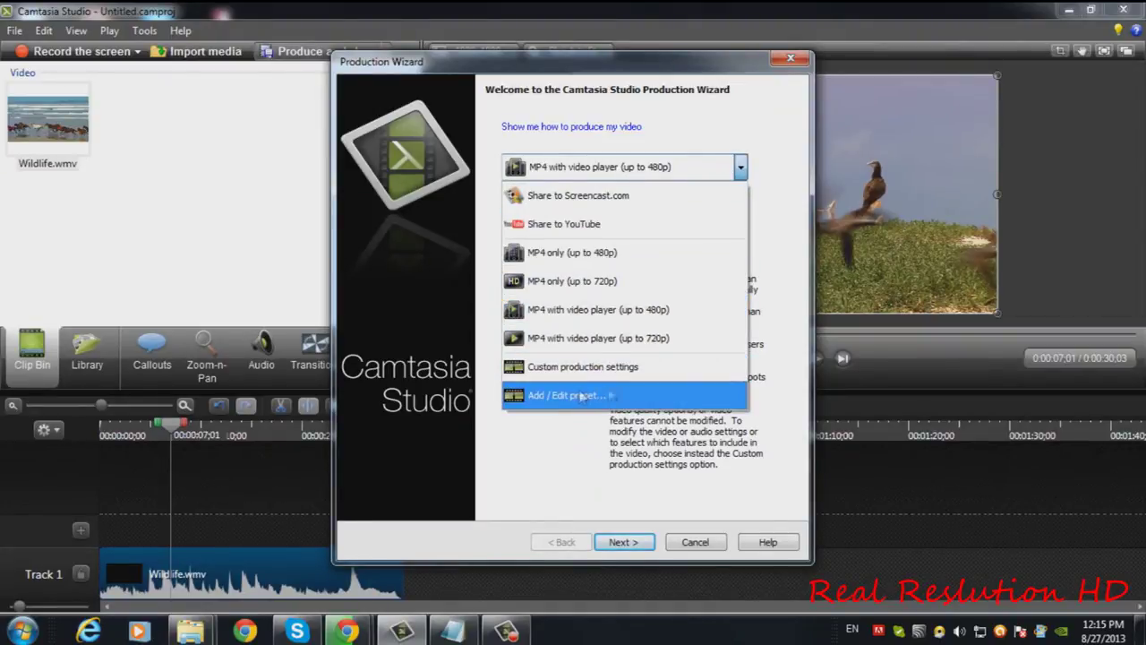
{"action": "left_click", "coordinate": [630, 395]}
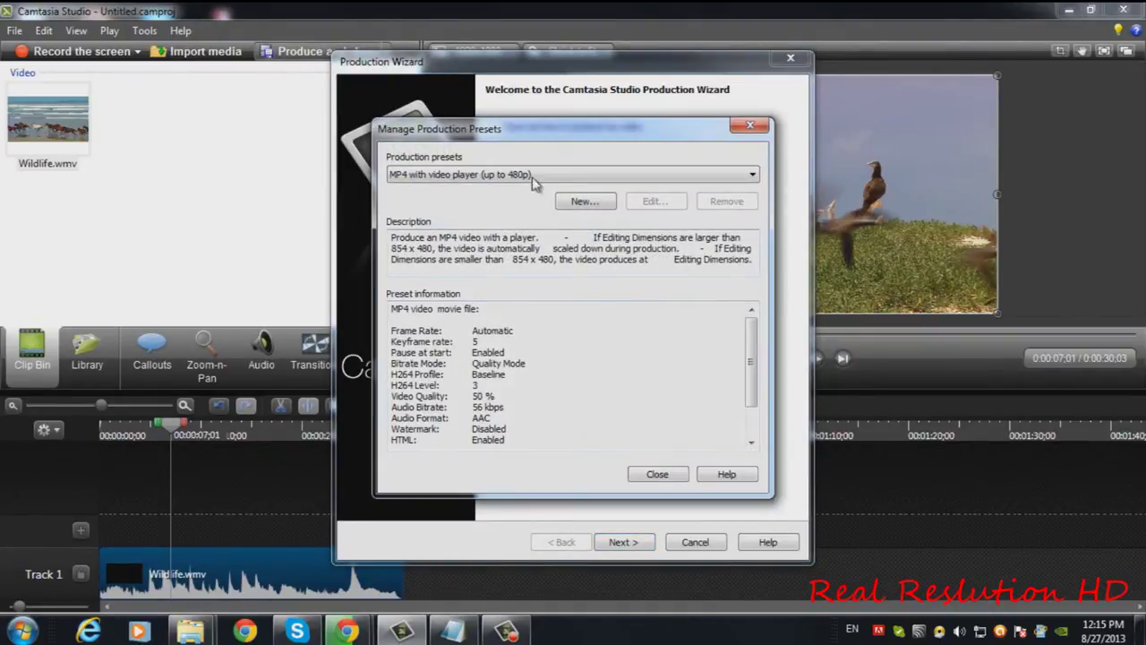
{"action": "left_click", "coordinate": [469, 176]}
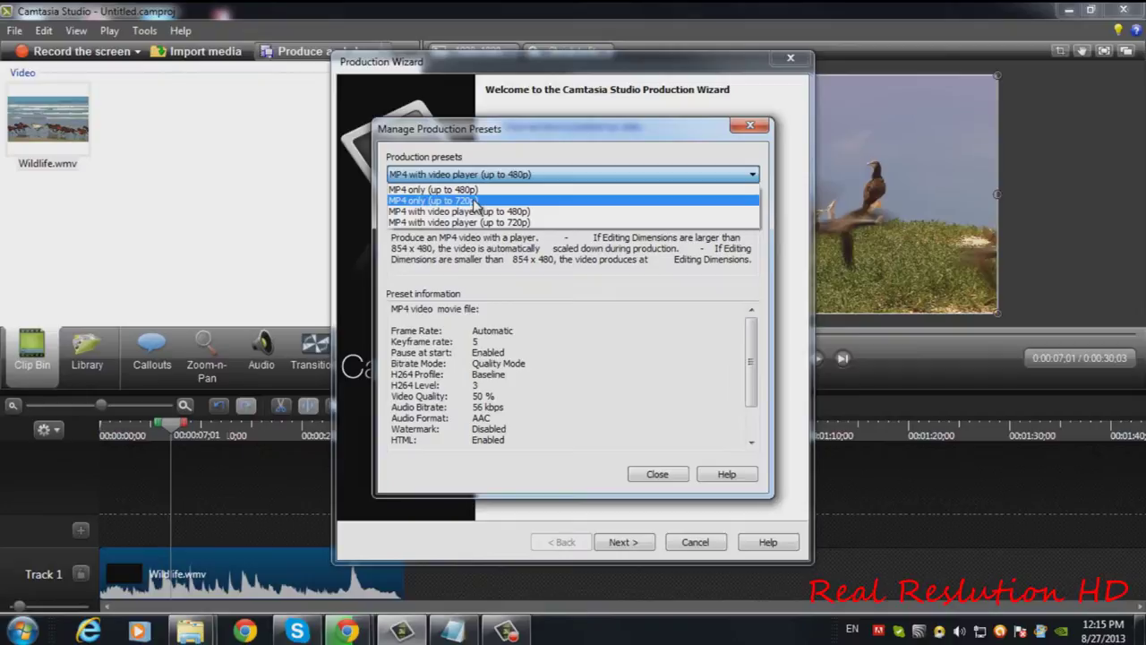
{"action": "left_click", "coordinate": [474, 200]}
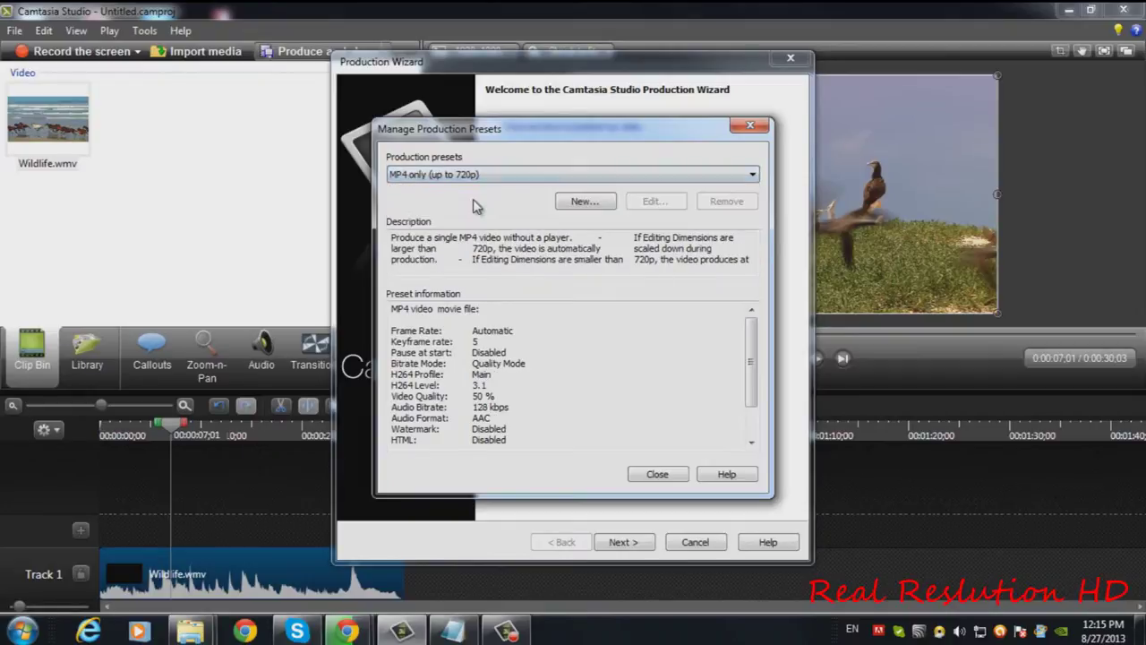
Step: Create an MP4 production preset named YouTube HD with the description "Pure screen video" and continue to the player options
{"action": "left_click", "coordinate": [583, 200]}
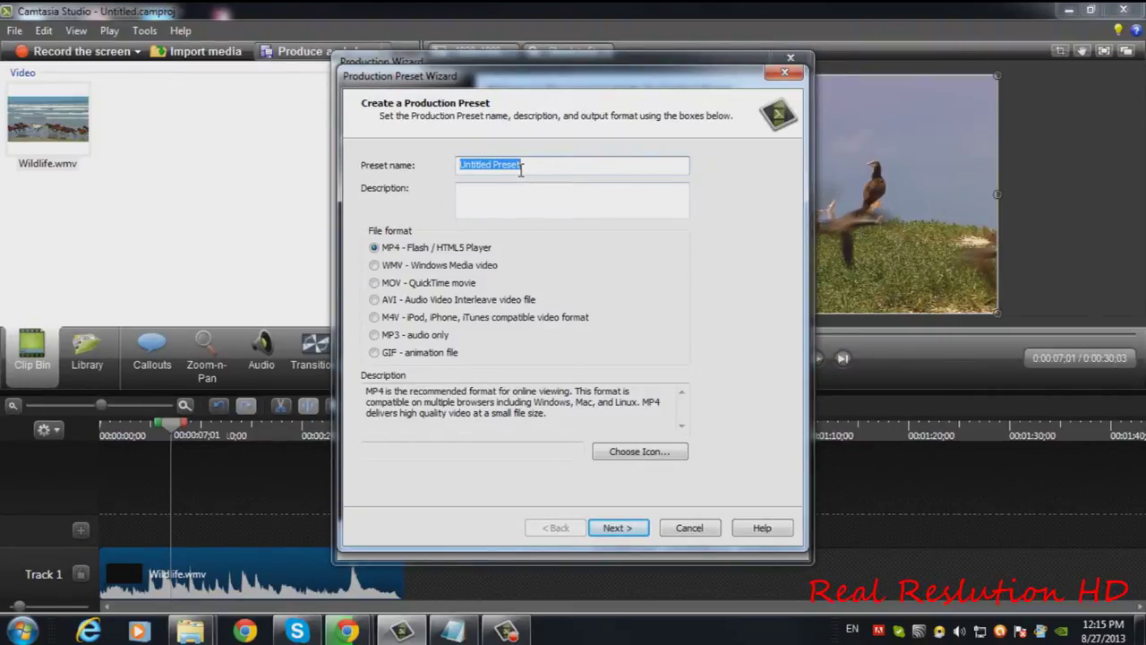
{"action": "type", "text": "YouTube HD"}
{"action": "key", "text": "Tab"}
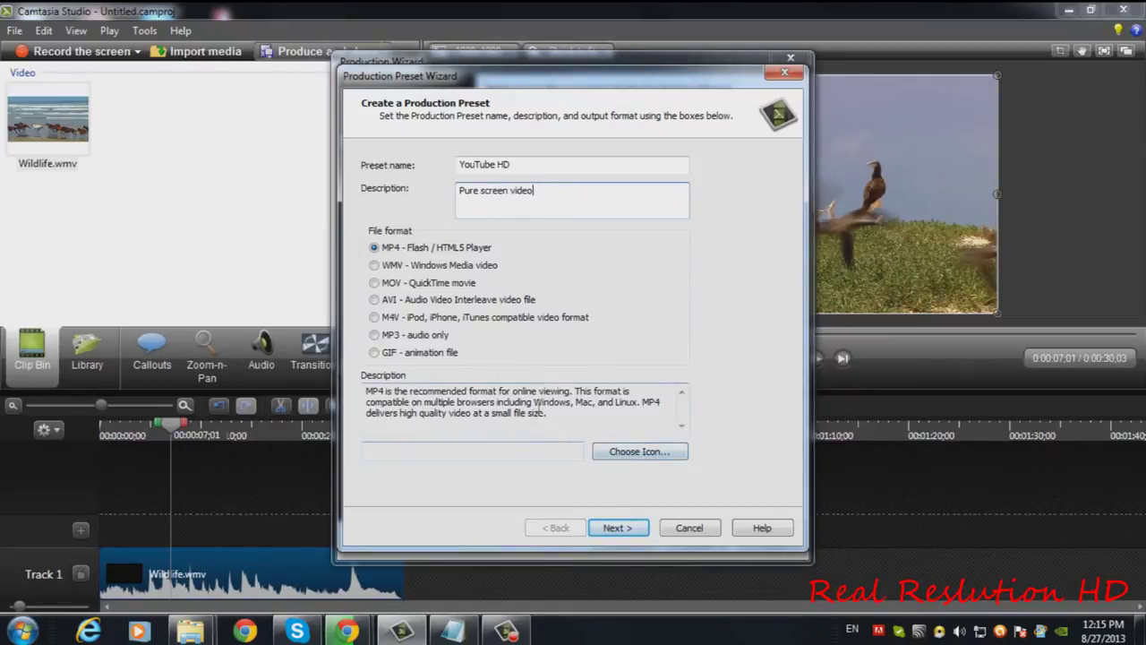
{"action": "left_click", "coordinate": [631, 534]}
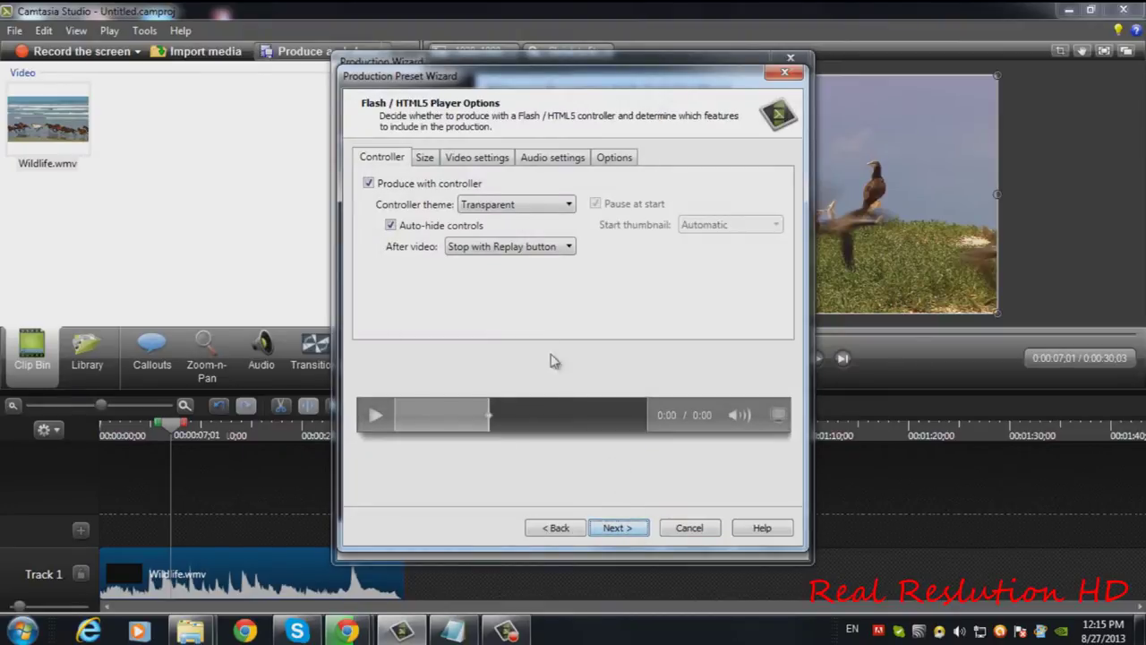
Step: Turn off the controller and set the preset's video size to 1920 x 1080, without editing dimensions or a kept aspect ratio
{"action": "left_click", "coordinate": [380, 188]}
{"action": "left_click", "coordinate": [424, 159]}
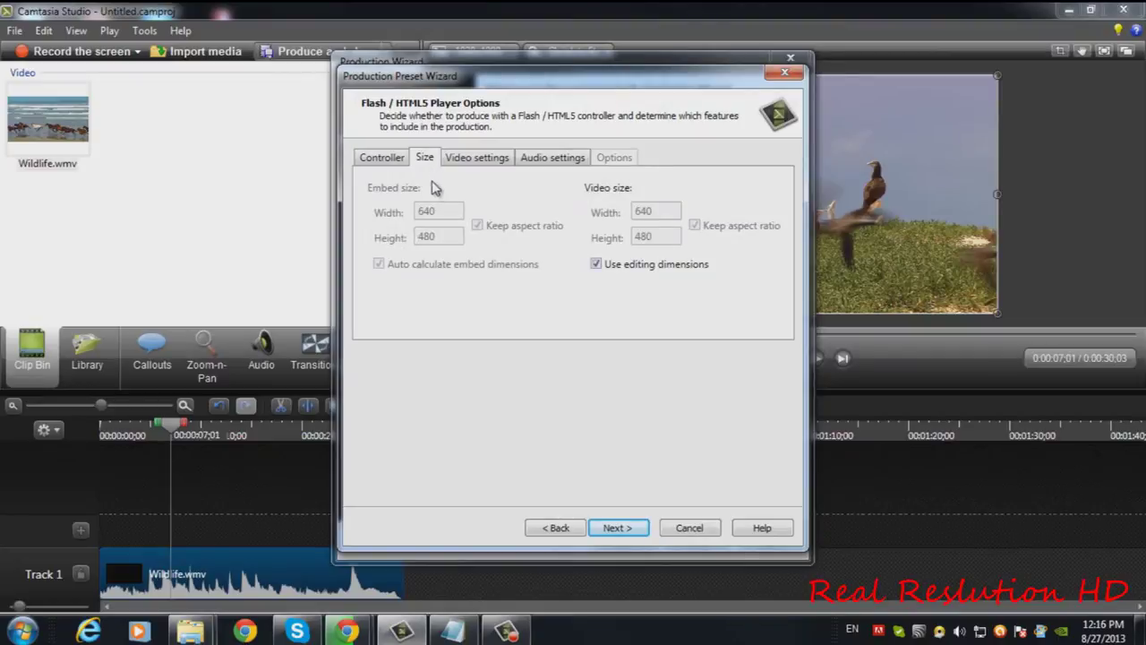
{"action": "left_click", "coordinate": [597, 264]}
{"action": "left_click_drag", "start_coordinate": [664, 211], "coordinate": [611, 222]}
{"action": "left_click", "coordinate": [666, 212]}
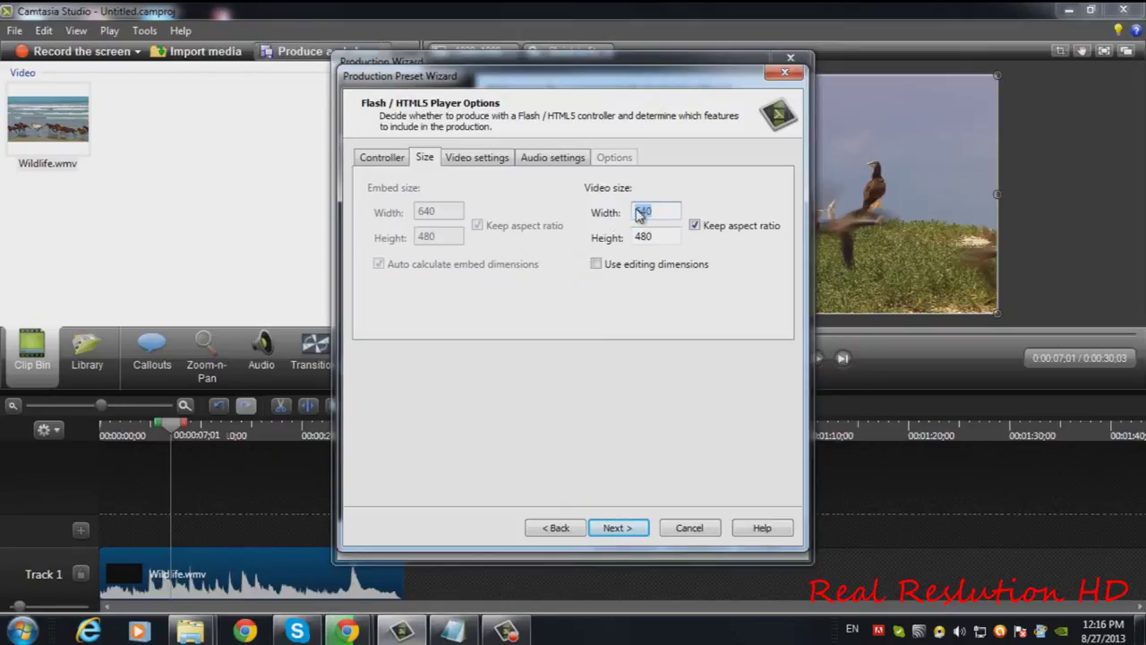
{"action": "type", "text": "1920"}
{"action": "left_click", "coordinate": [694, 224]}
{"action": "left_click_drag", "start_coordinate": [670, 235], "coordinate": [586, 253]}
{"action": "type", "text": "10"}
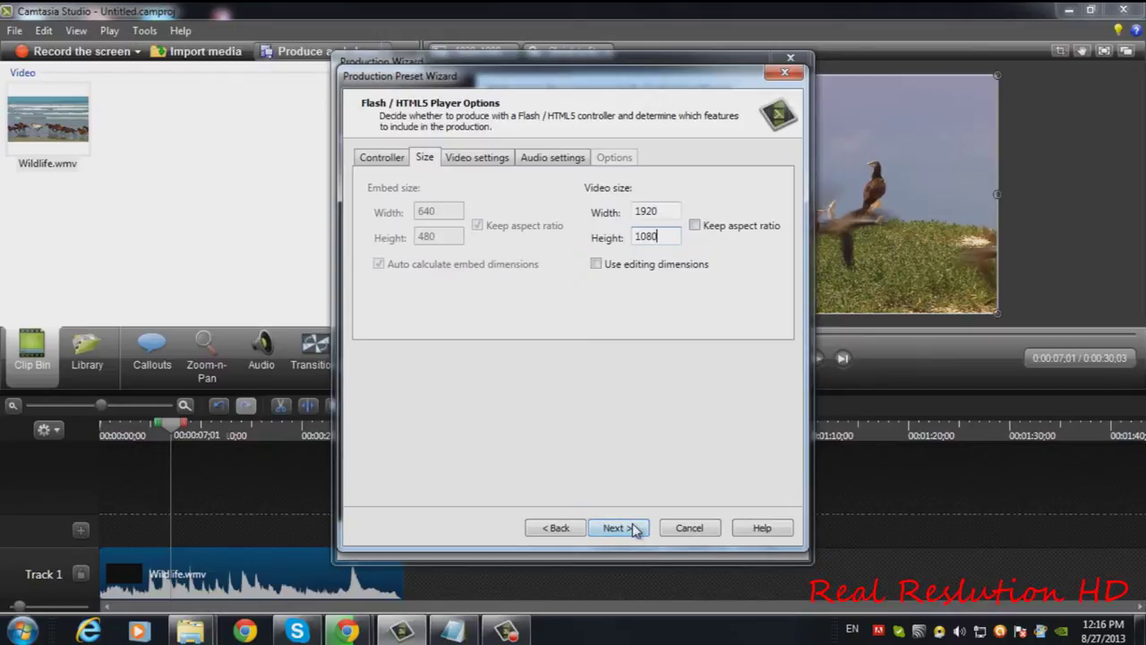
Step: Raise the preset's video quality to 100% in the Quality encoding mode
{"action": "left_click", "coordinate": [484, 158]}
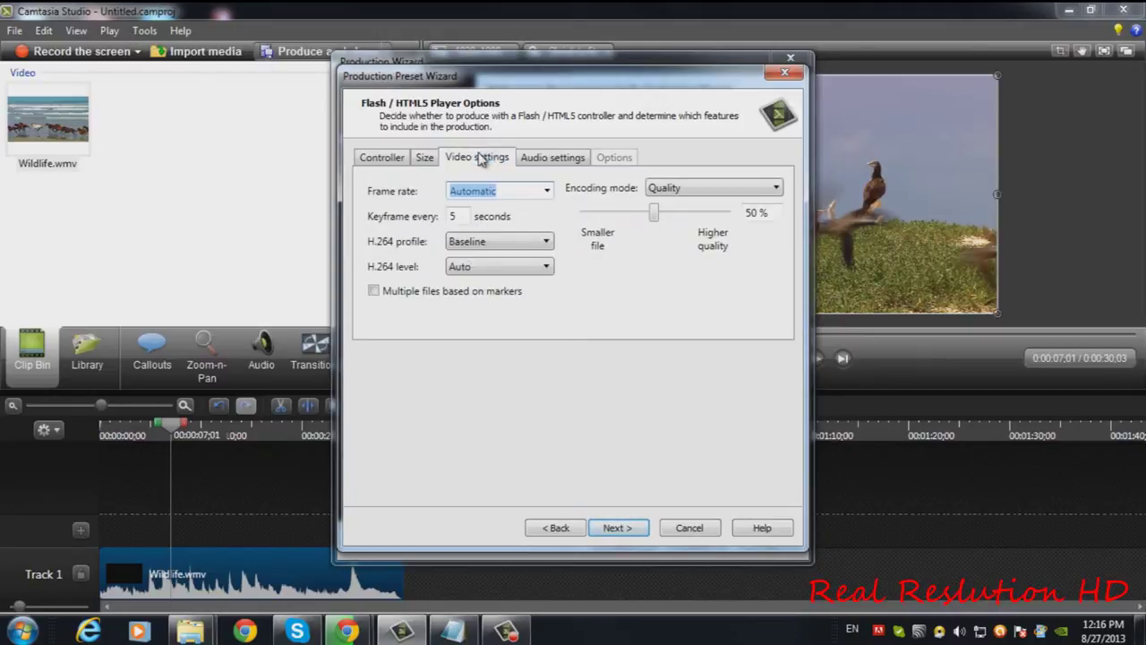
{"action": "left_click", "coordinate": [423, 159]}
{"action": "left_click", "coordinate": [452, 158]}
{"action": "left_click_drag", "start_coordinate": [656, 212], "coordinate": [754, 208]}
{"action": "left_click", "coordinate": [755, 189]}
{"action": "left_click", "coordinate": [703, 208]}
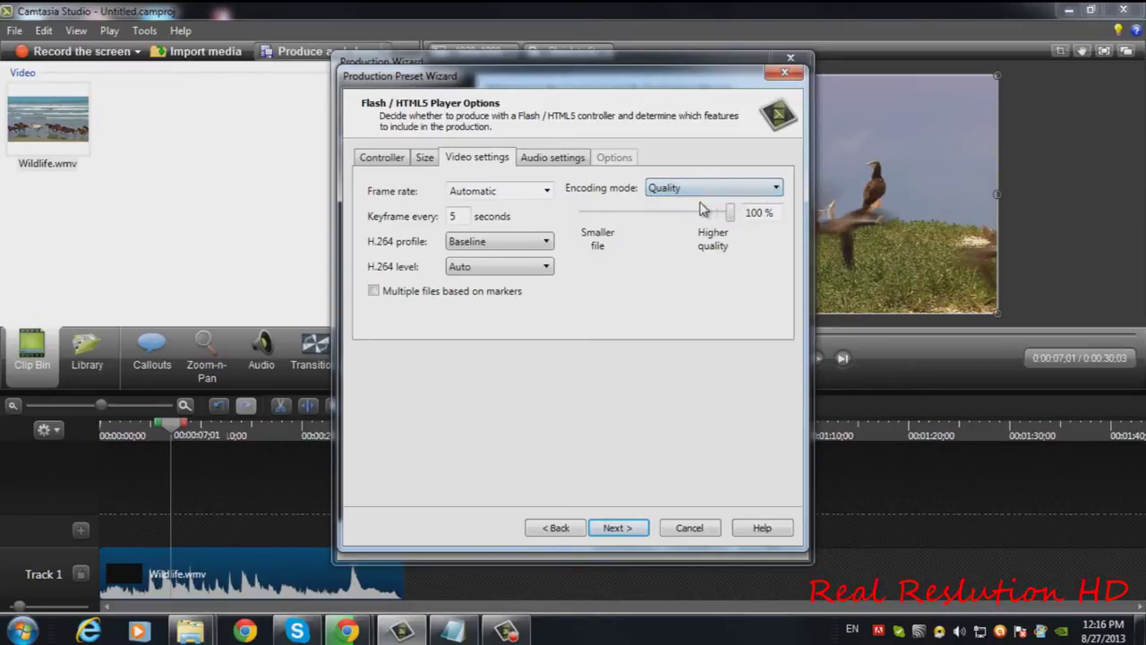
Step: Check the audio settings, then finish the YouTube HD preset and close the preset manager
{"action": "left_click", "coordinate": [543, 159]}
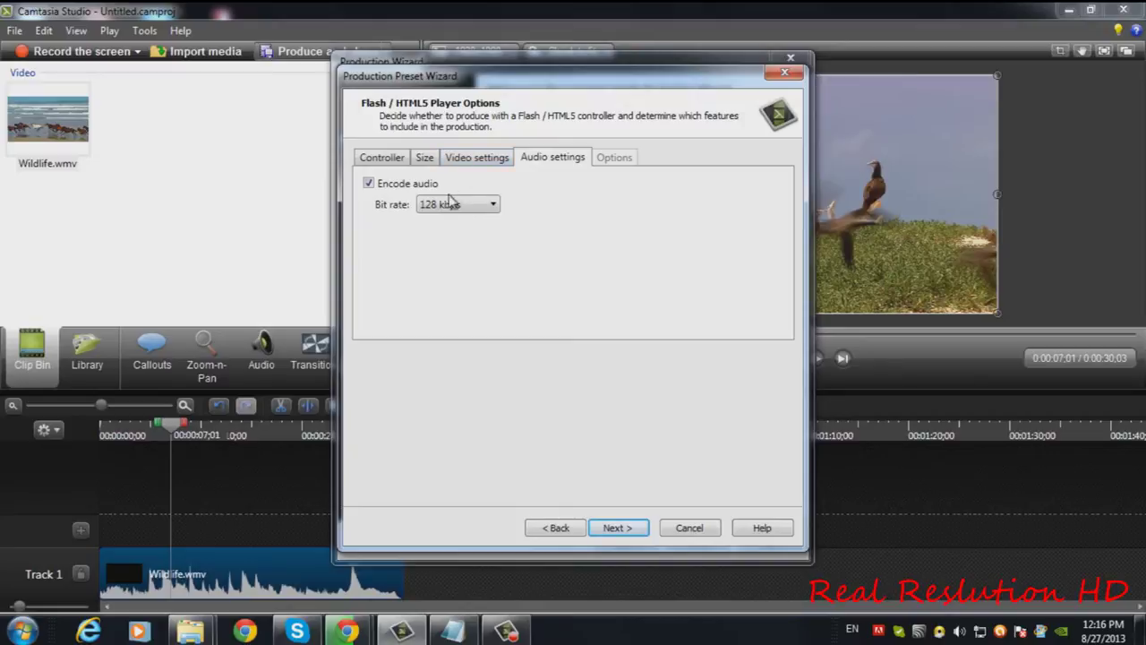
{"action": "left_click", "coordinate": [634, 530]}
{"action": "left_click", "coordinate": [618, 528]}
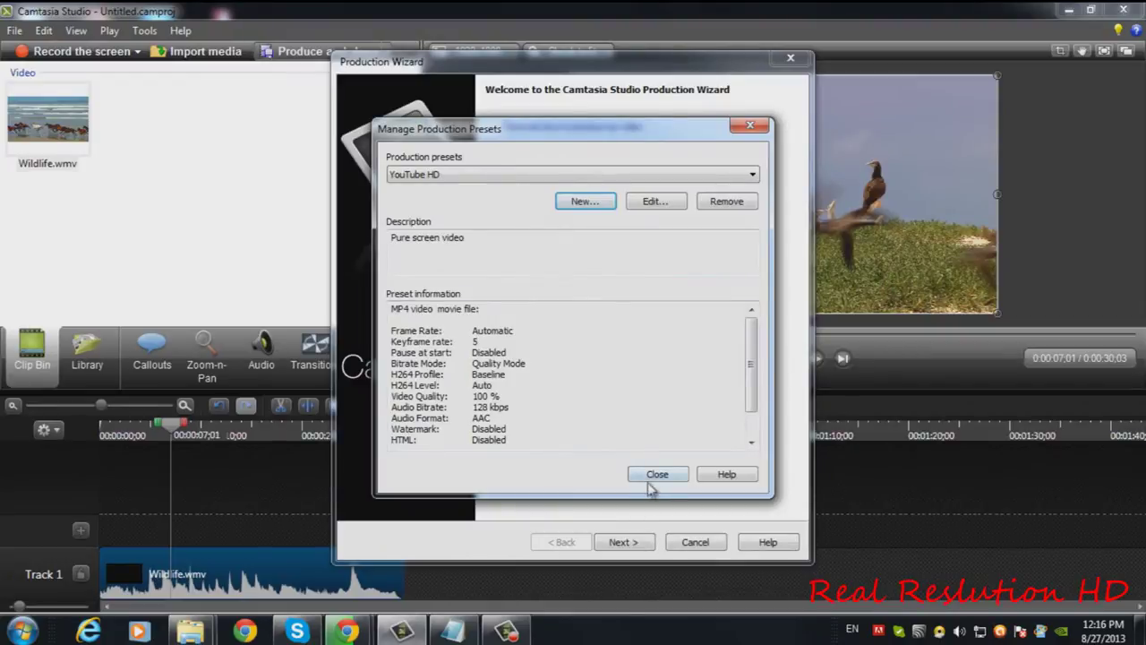
{"action": "left_click", "coordinate": [642, 480]}
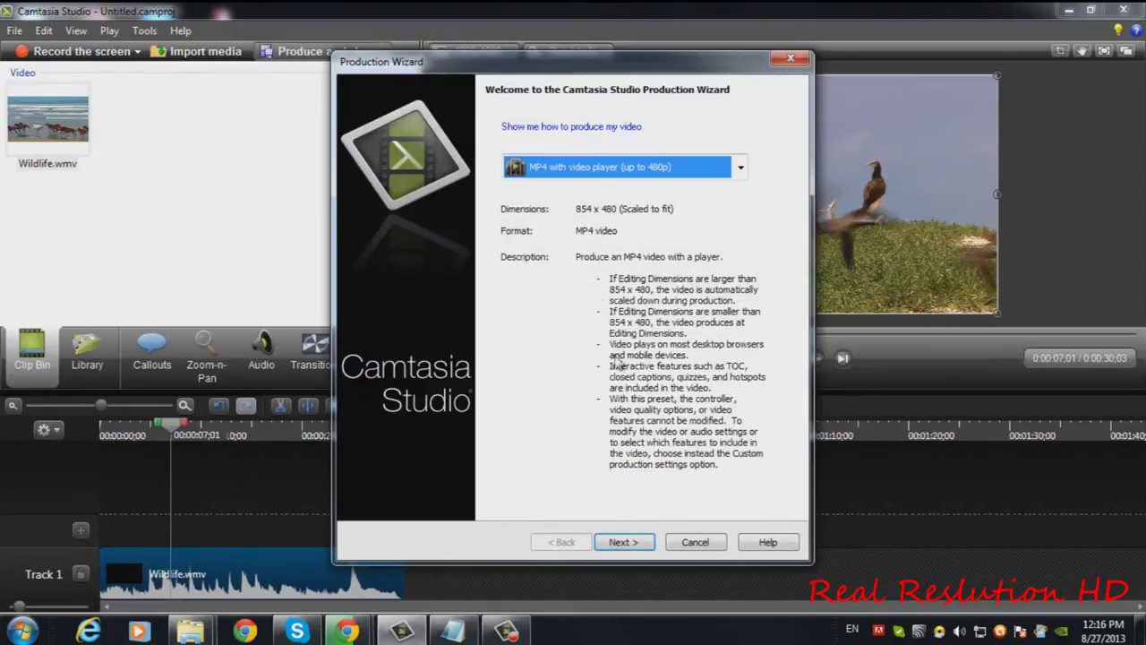
Step: Choose the YouTube HD preset for the production and continue to the file name and folder settings
{"action": "left_click", "coordinate": [691, 179]}
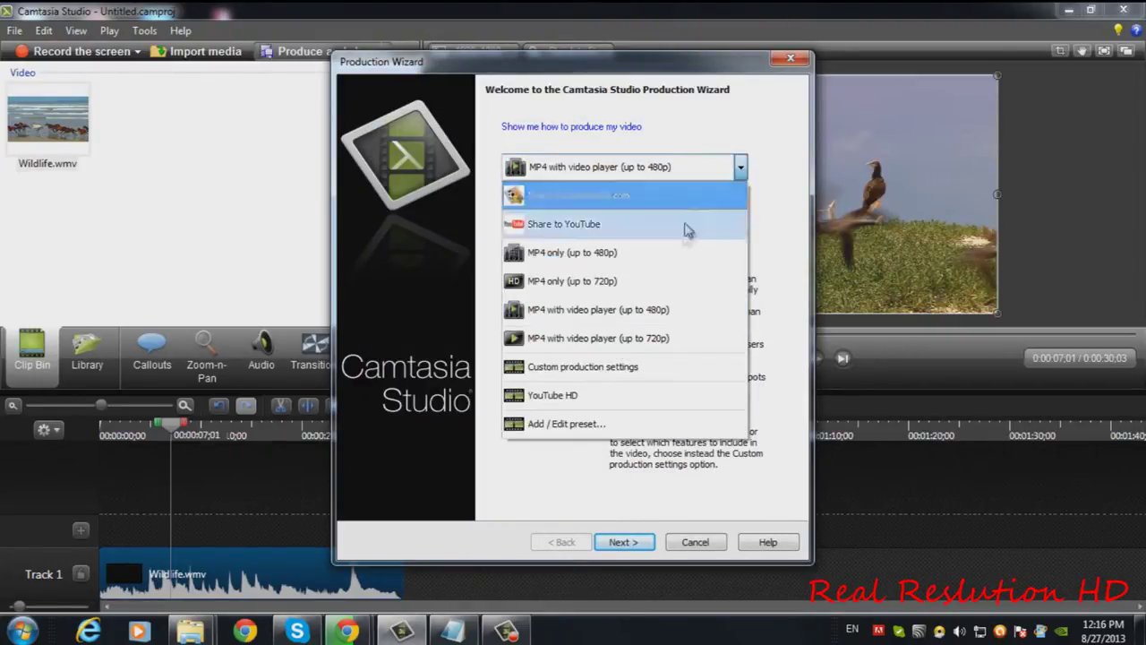
{"action": "left_click", "coordinate": [675, 394]}
{"action": "left_click", "coordinate": [636, 542]}
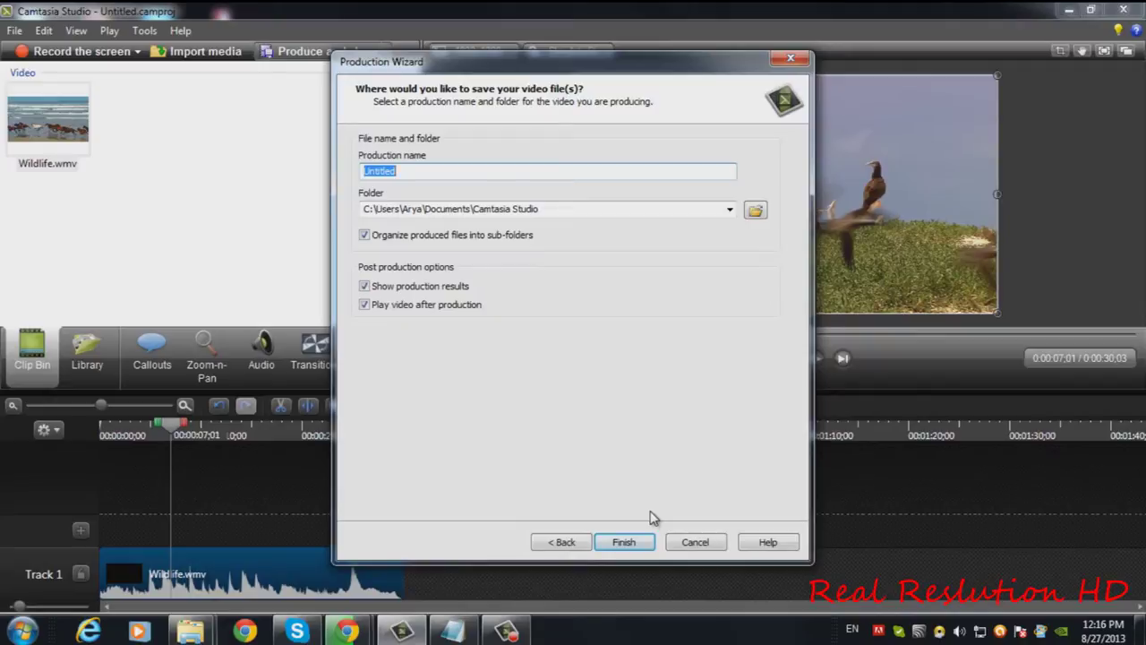
Step: Name the production Wildlife 1080, save it as MP4 on the Desktop and render the video
{"action": "type", "text": "W"}
{"action": "left_click", "coordinate": [755, 209]}
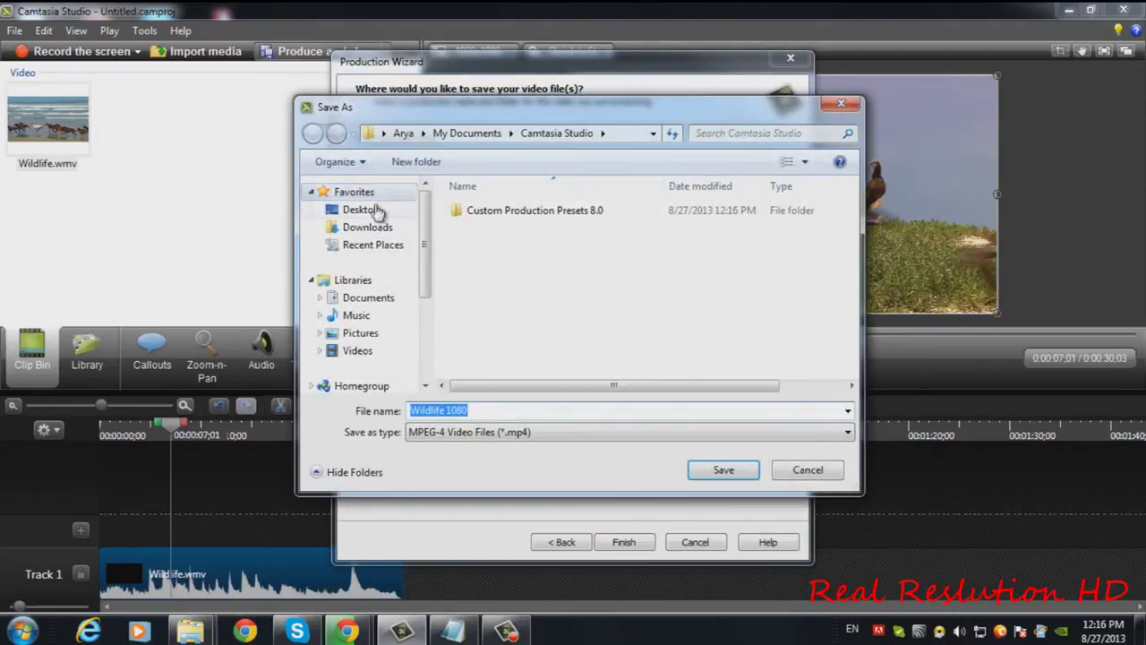
{"action": "left_click", "coordinate": [340, 212]}
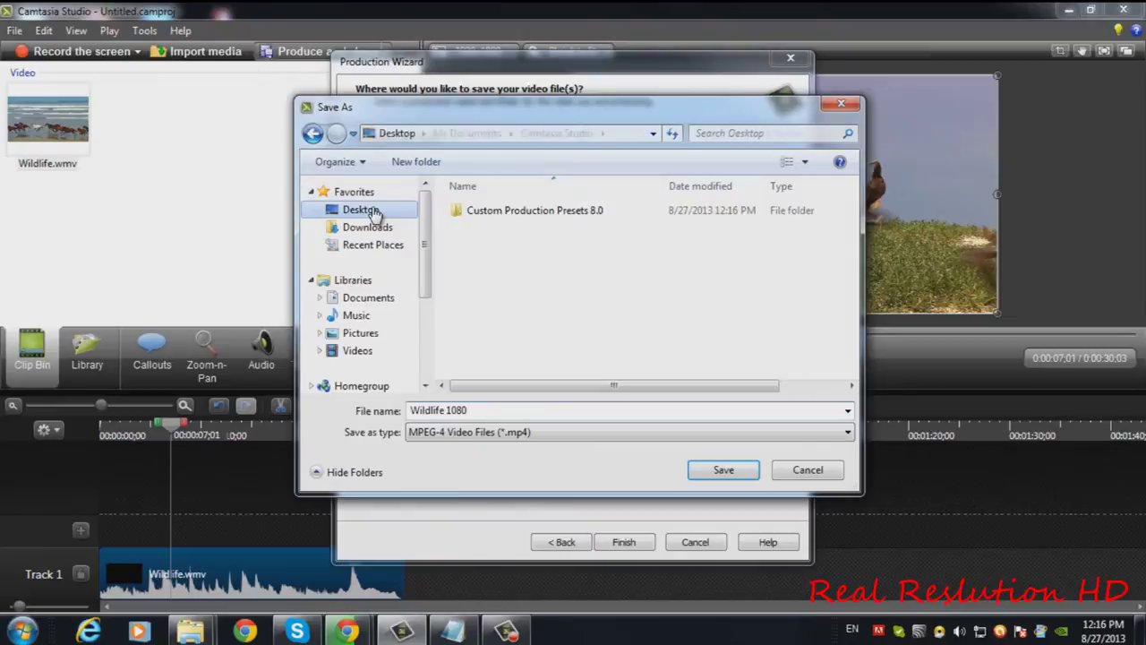
{"action": "left_click", "coordinate": [716, 473]}
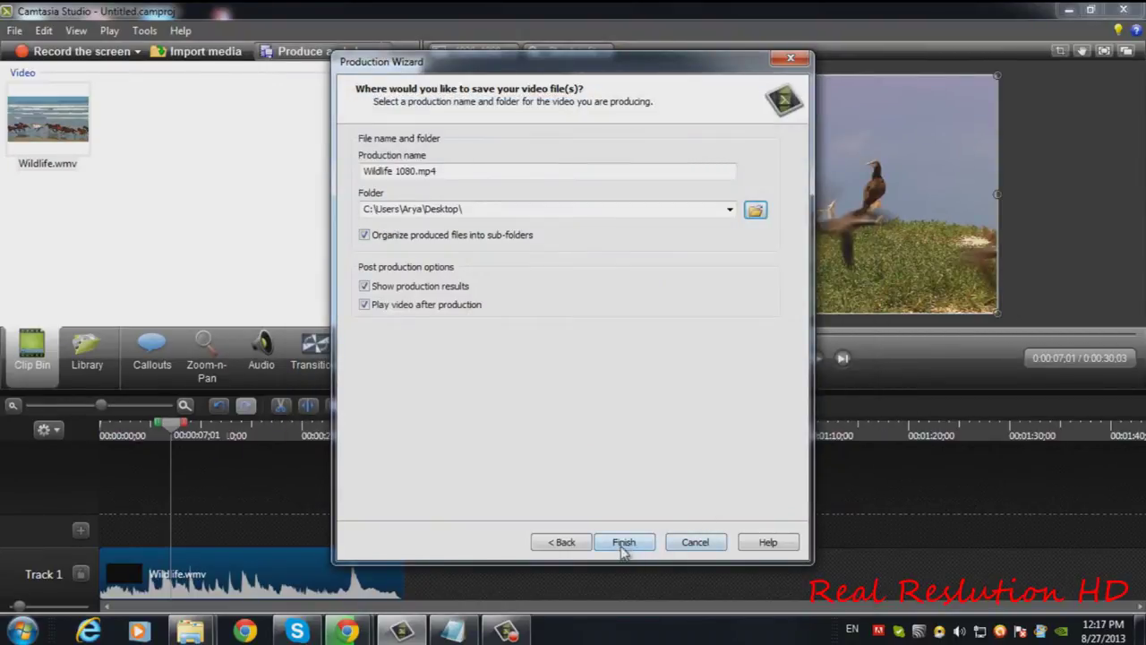
{"action": "left_click", "coordinate": [622, 541]}
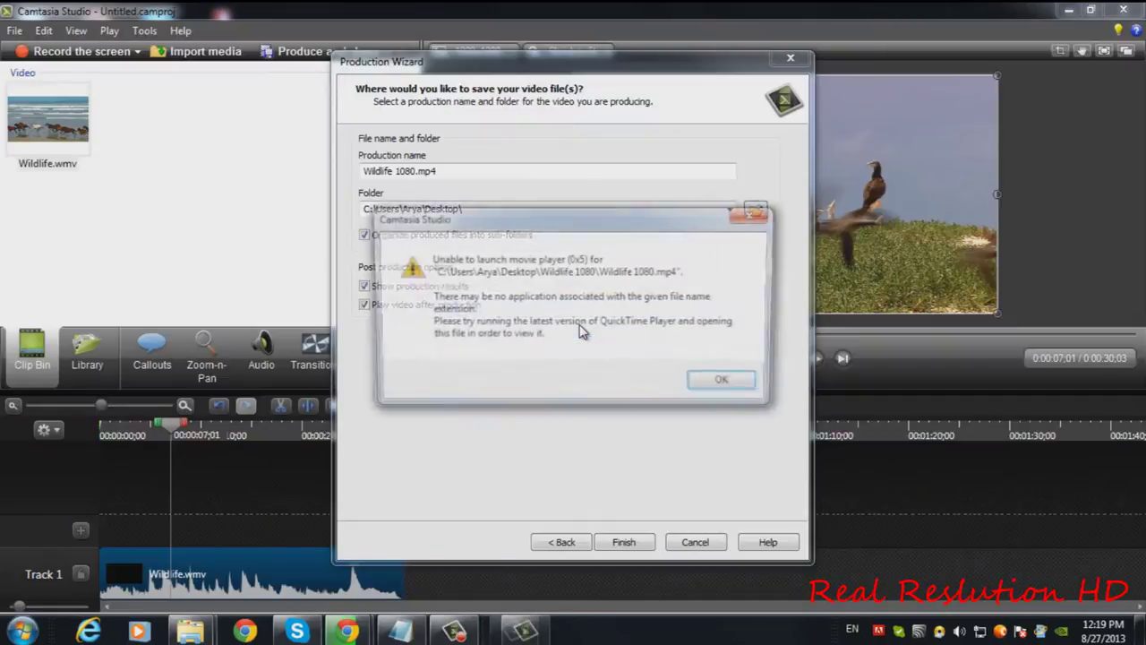
Step: Dismiss the movie player warning, close the production results and minimize Camtasia Studio
{"action": "left_click", "coordinate": [723, 383]}
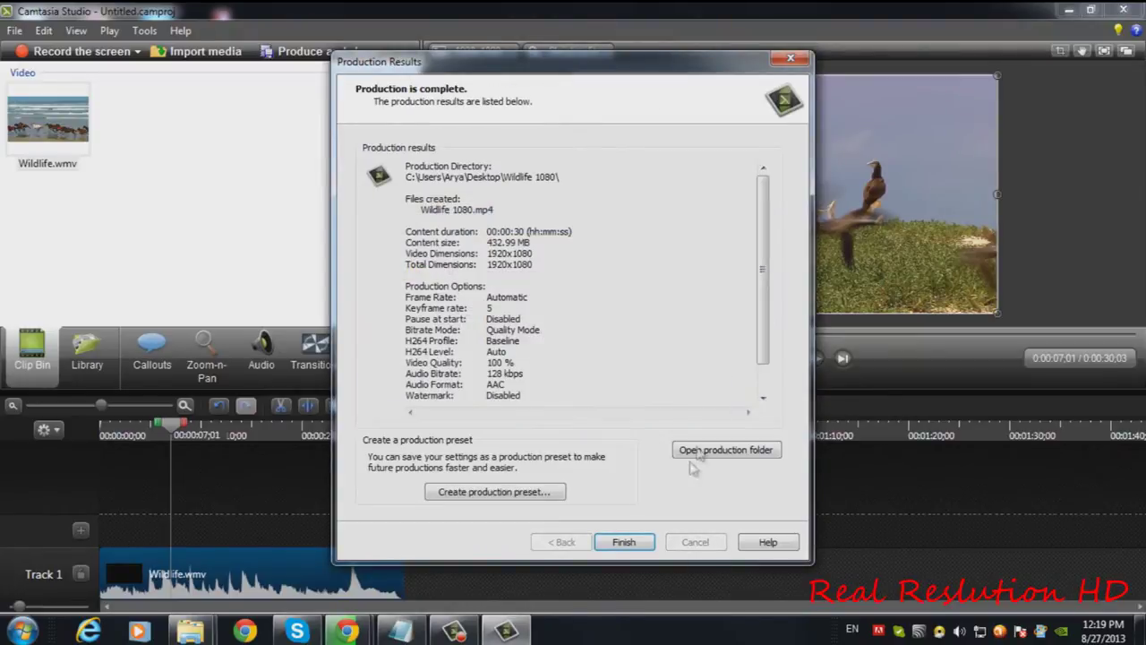
{"action": "left_click", "coordinate": [648, 542]}
{"action": "left_click", "coordinate": [1070, 9]}
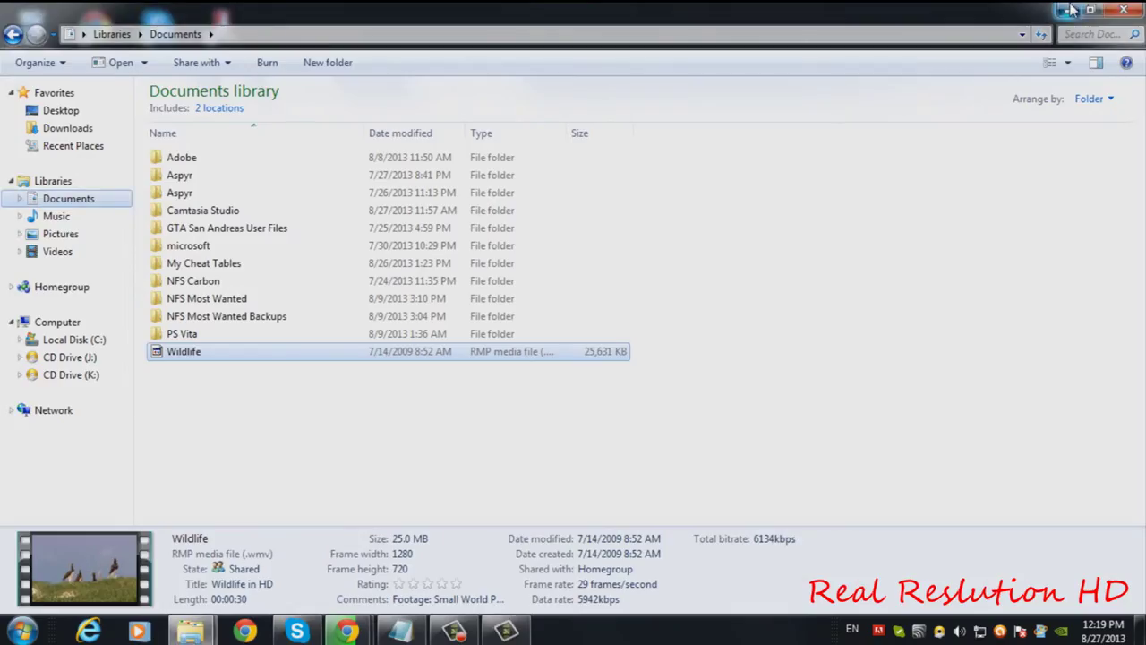
Step: Minimize the Documents library, open the Wildlife 1080 folder on the Desktop, check the produced video's file details and close the folder
{"action": "left_click", "coordinate": [1069, 9]}
{"action": "double_click", "coordinate": [222, 378]}
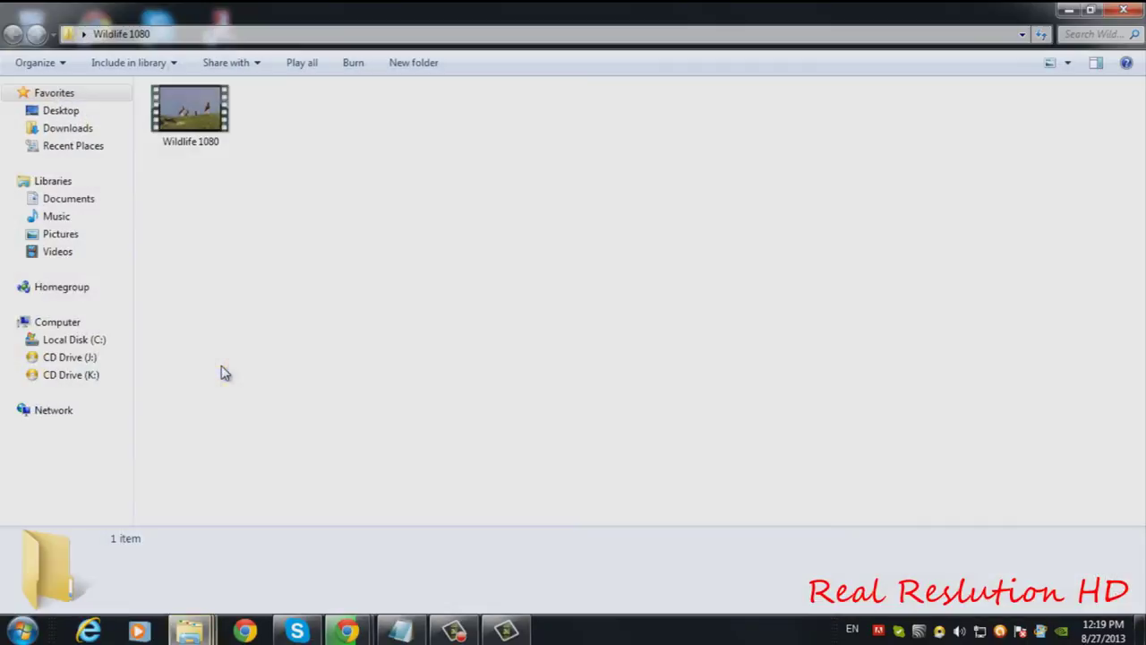
{"action": "left_click", "coordinate": [208, 144]}
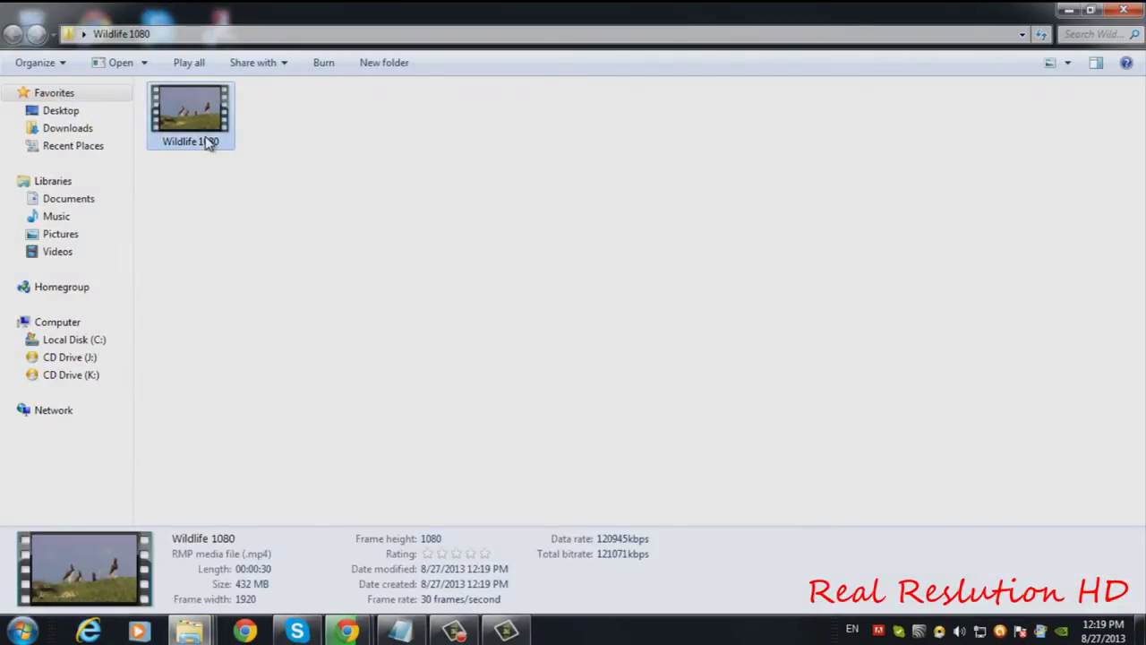
{"action": "left_click", "coordinate": [1124, 10]}
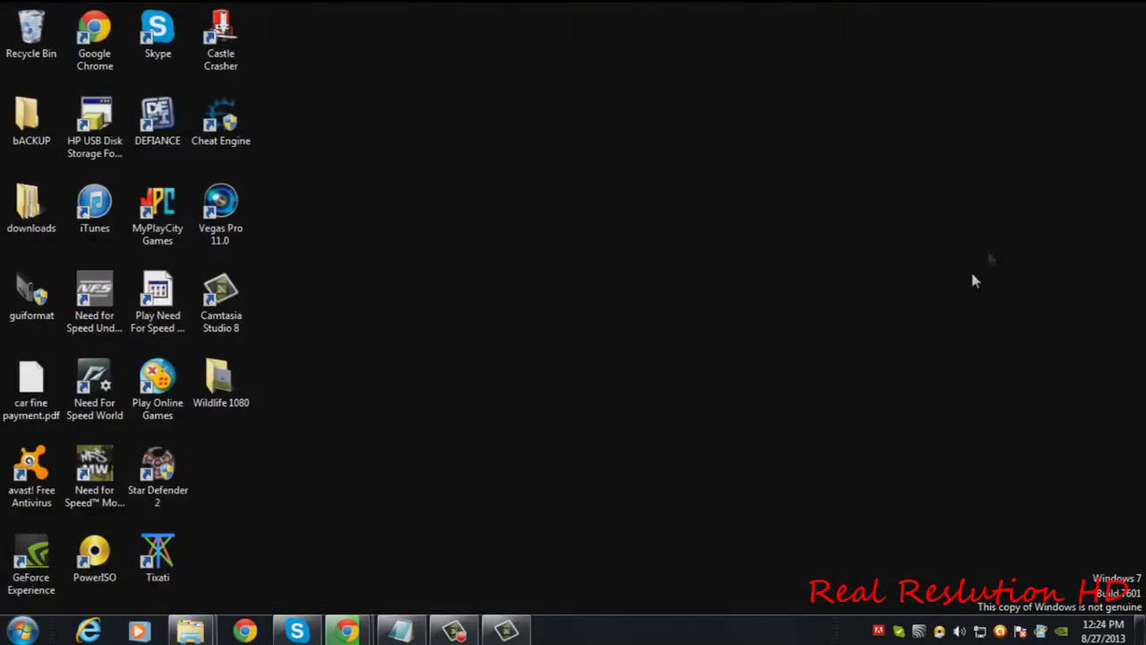
Step: Switch to Notepad, highlight the Sony Vegas Pro10,11,12 line in the notes and minimize the window
{"action": "left_click", "coordinate": [402, 629]}
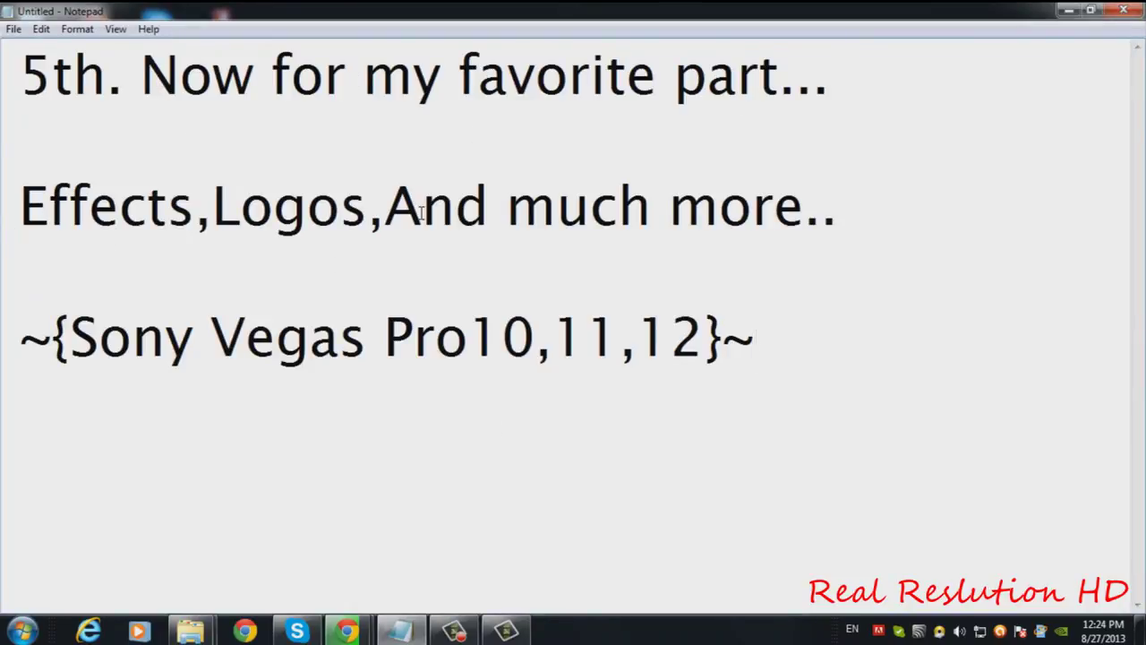
{"action": "left_click_drag", "start_coordinate": [12, 338], "coordinate": [752, 338]}
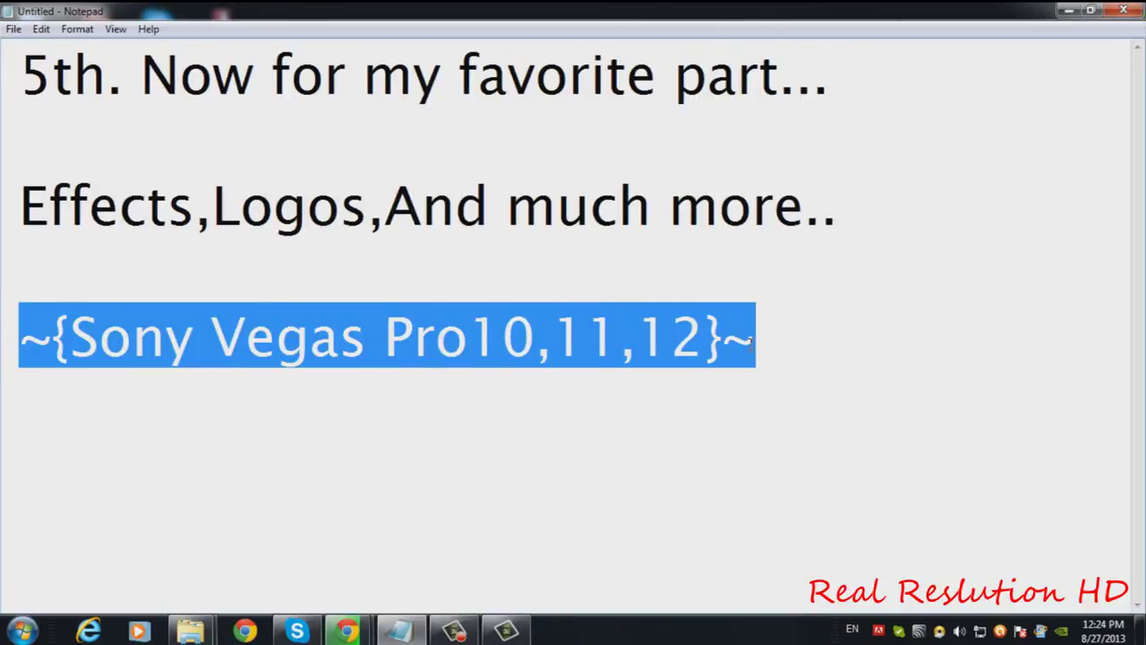
{"action": "left_click", "coordinate": [1068, 12]}
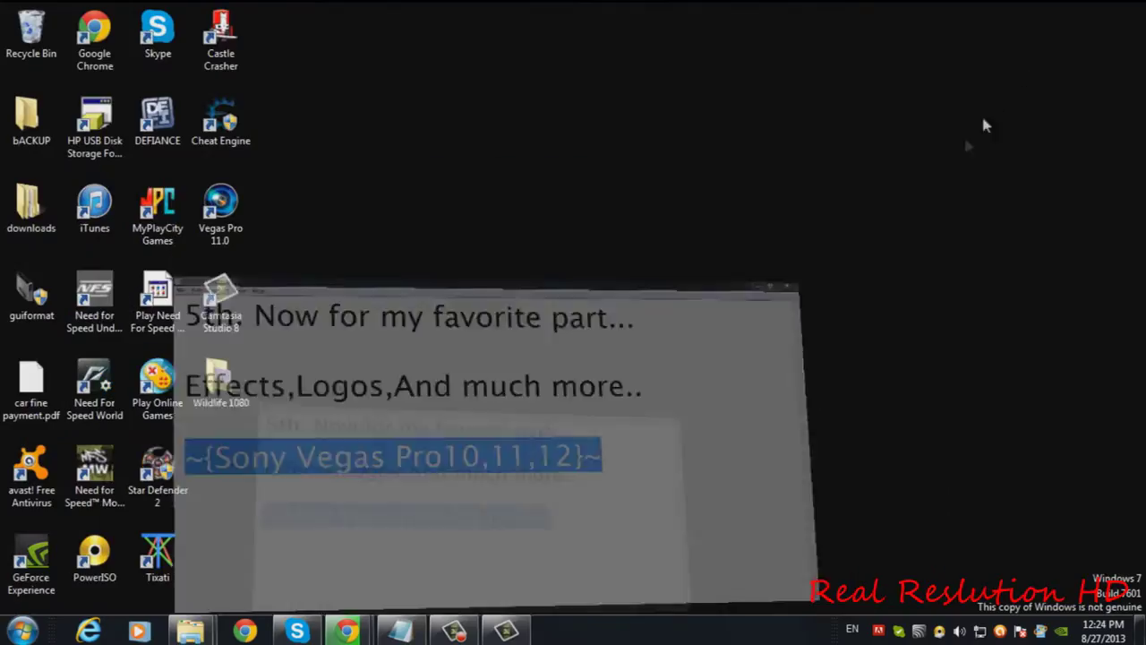
Step: Switch to Chrome and examine the Vegas product family page, highlighting Vegas Pro 12 and Vegas Pro 12 Suite
{"action": "mouse_move", "coordinate": [346, 629]}
{"action": "left_click", "coordinate": [482, 550]}
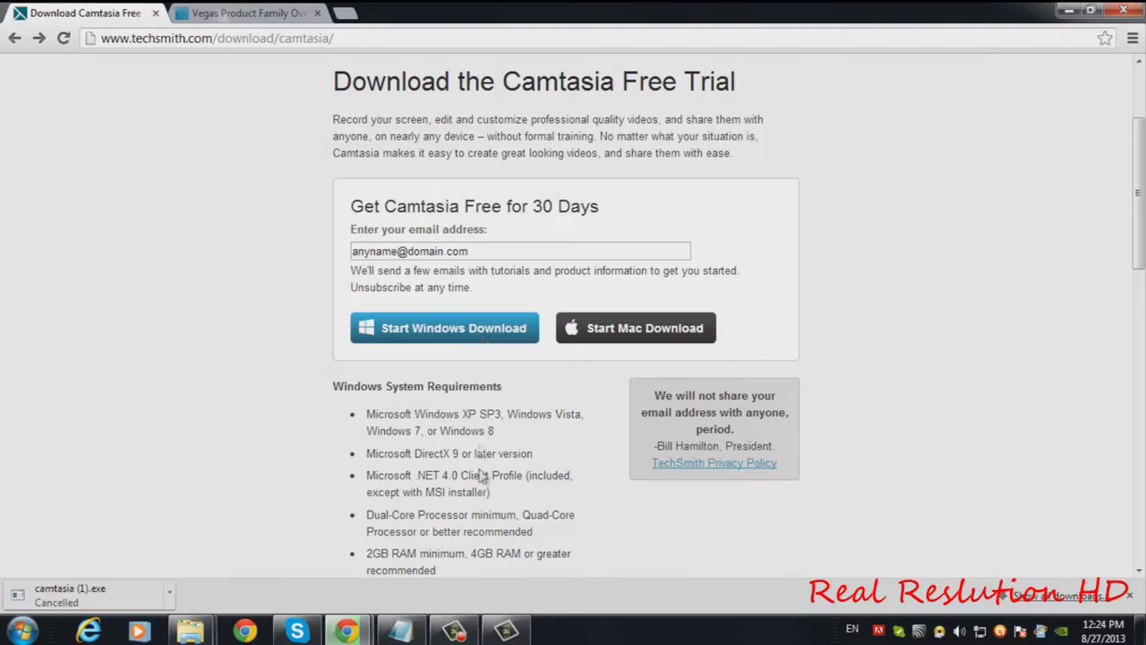
{"action": "left_click", "coordinate": [256, 13]}
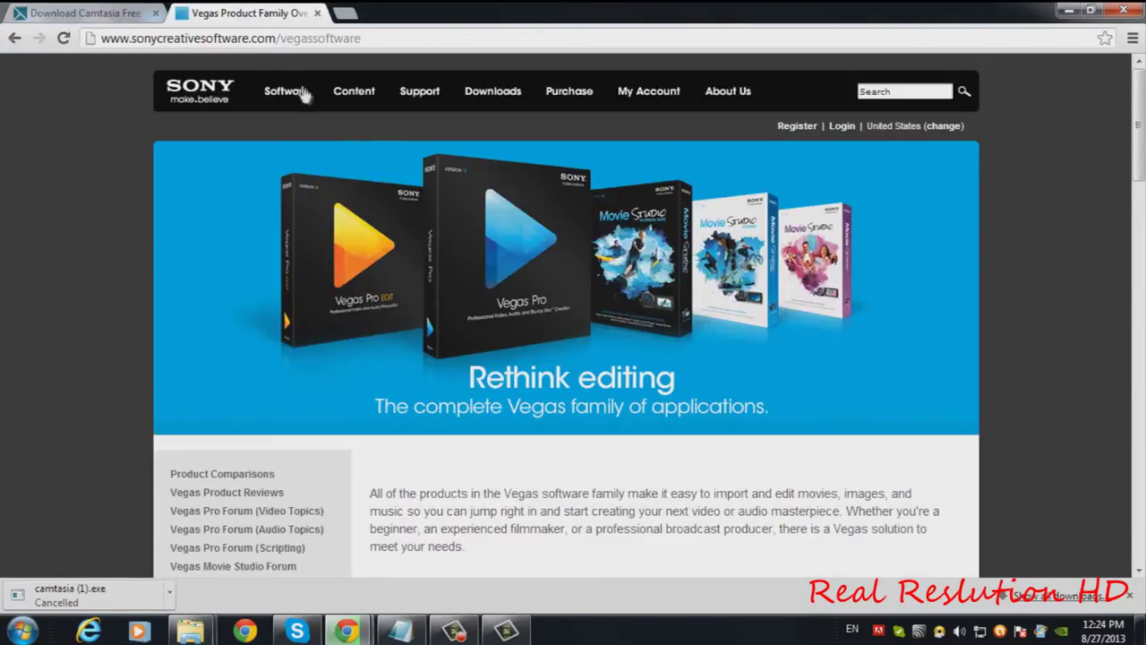
{"action": "mouse_move", "coordinate": [303, 93]}
{"action": "scroll", "coordinate": [304, 99], "scroll_direction": "down", "scroll_amount": 3}
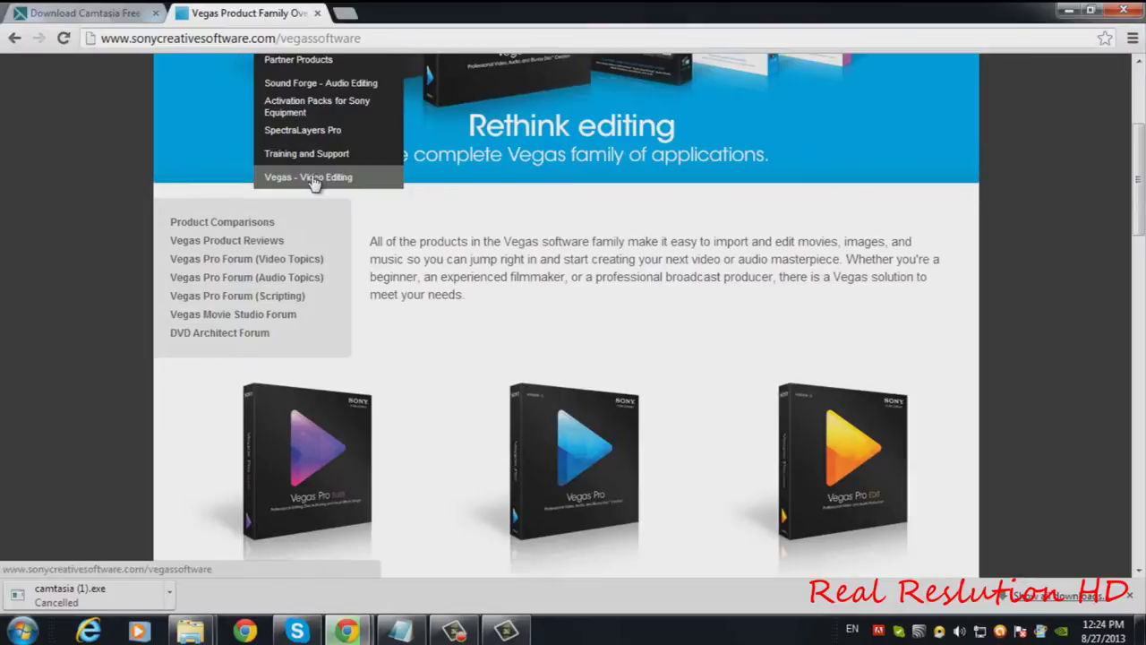
{"action": "scroll", "coordinate": [314, 182], "scroll_direction": "down", "scroll_amount": 2}
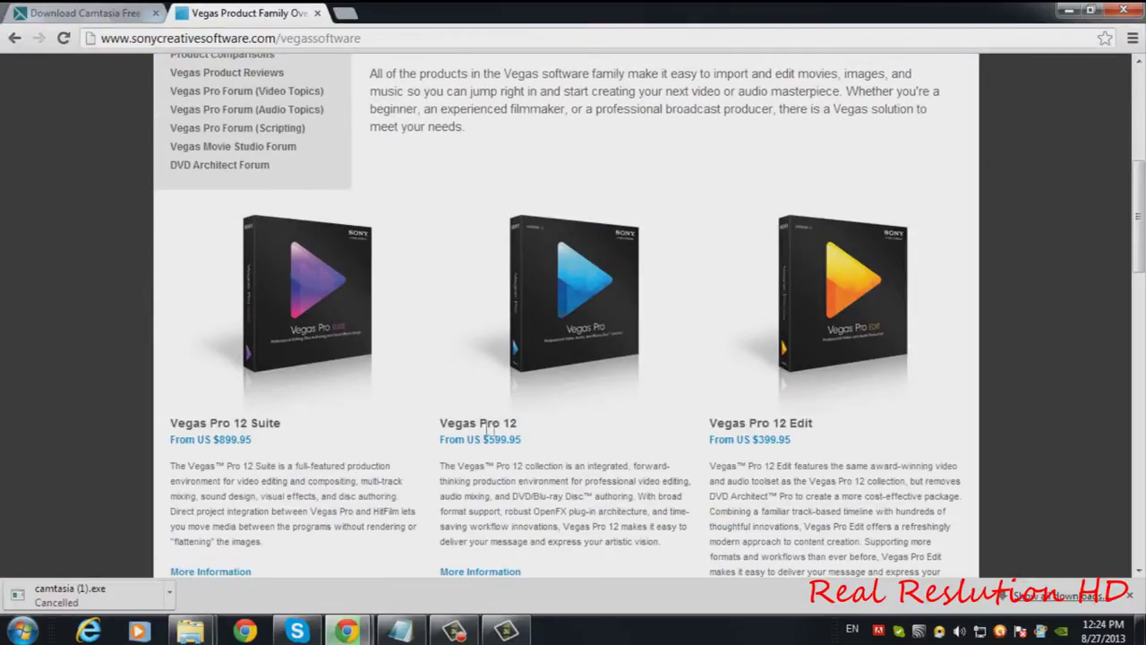
{"action": "left_click_drag", "start_coordinate": [511, 427], "coordinate": [428, 434]}
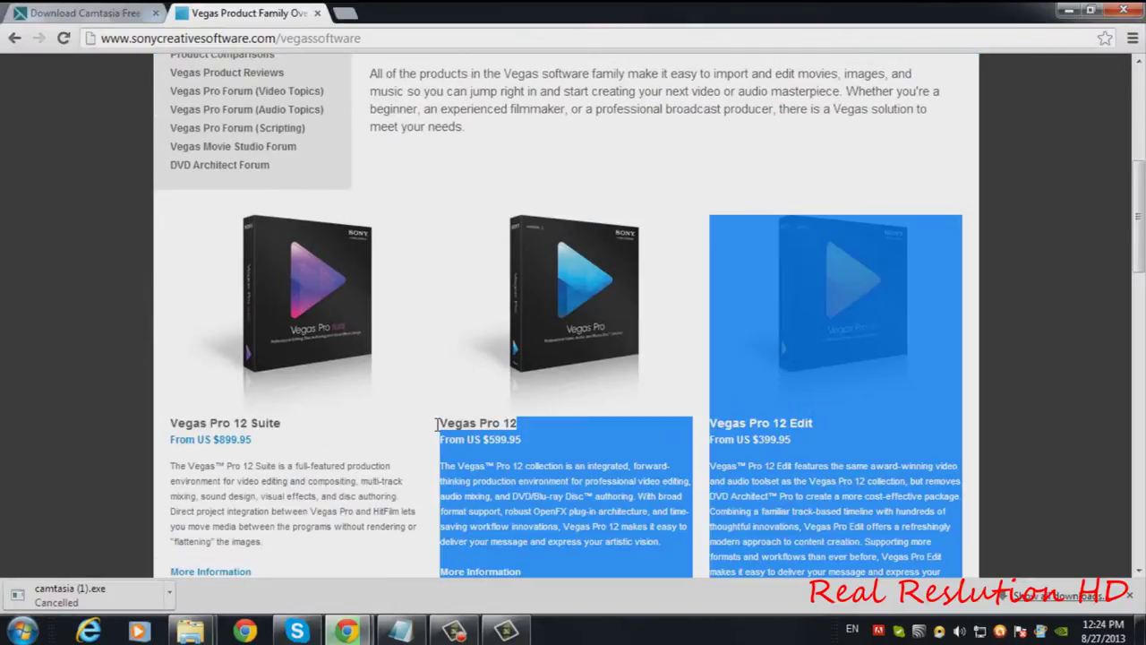
{"action": "left_click", "coordinate": [327, 448]}
{"action": "left_click_drag", "start_coordinate": [283, 422], "coordinate": [180, 423]}
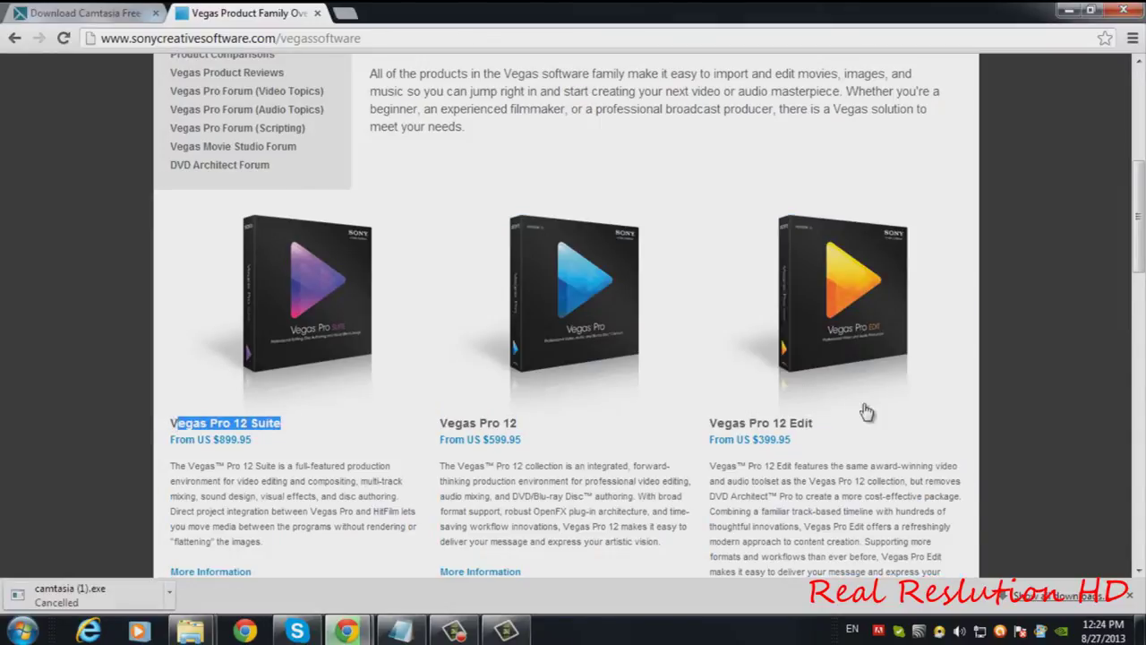
{"action": "scroll", "coordinate": [734, 455], "scroll_direction": "down", "scroll_amount": 5}
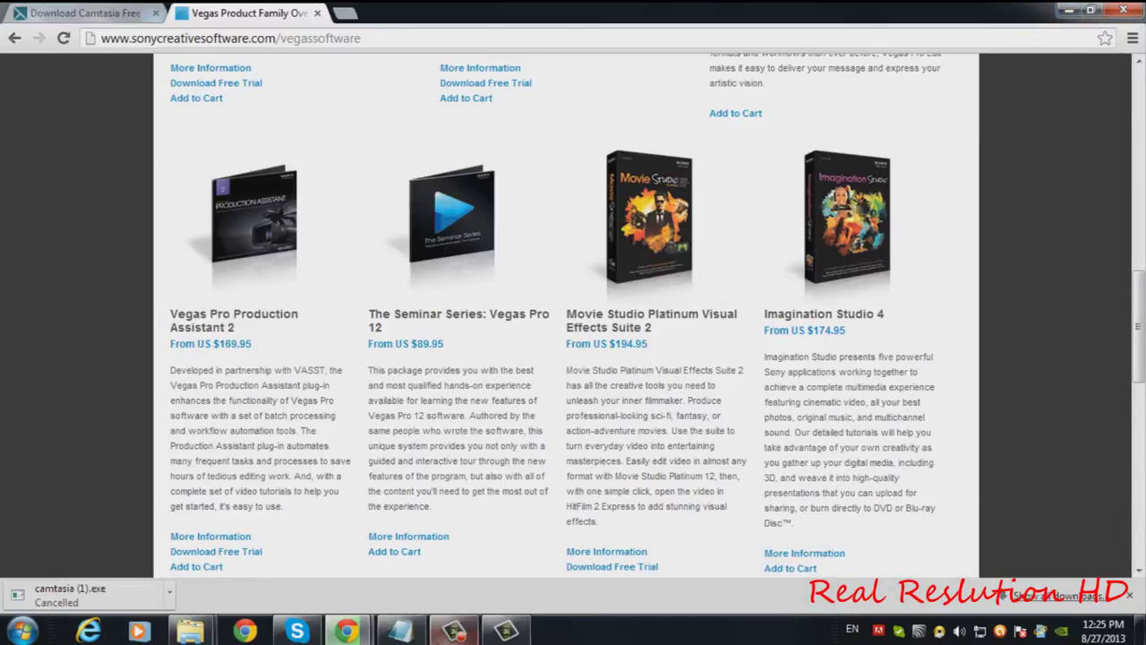
Step: Read the Notepad note about adding the produced video, then return to Vegas Pro
{"action": "left_click", "coordinate": [400, 631]}
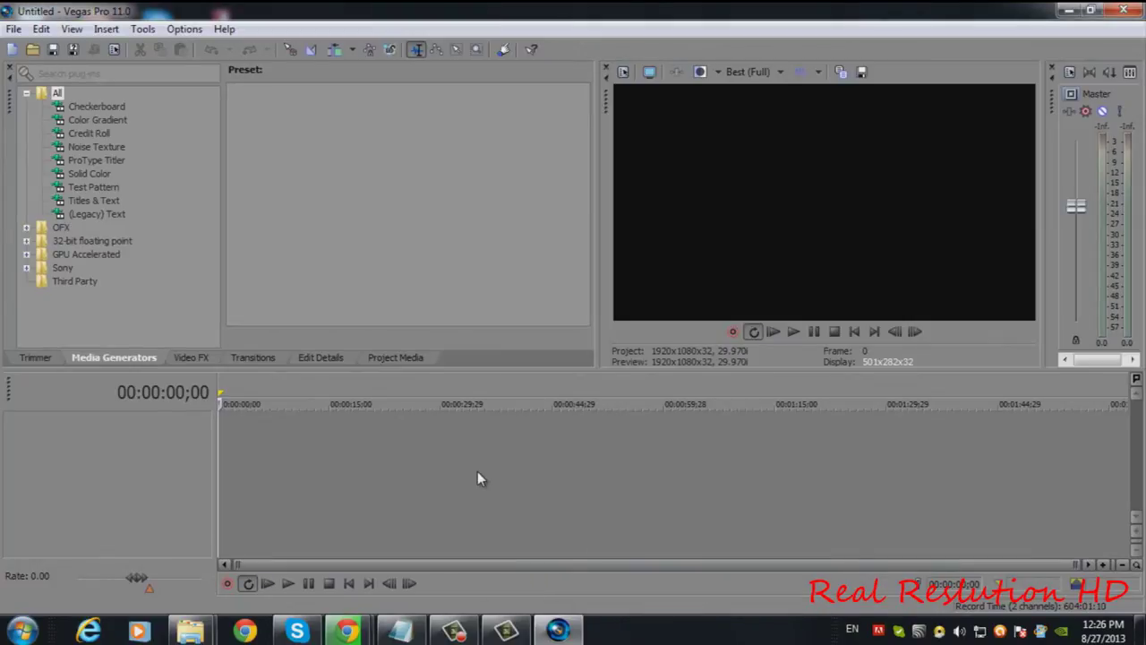
{"action": "left_click", "coordinate": [401, 631]}
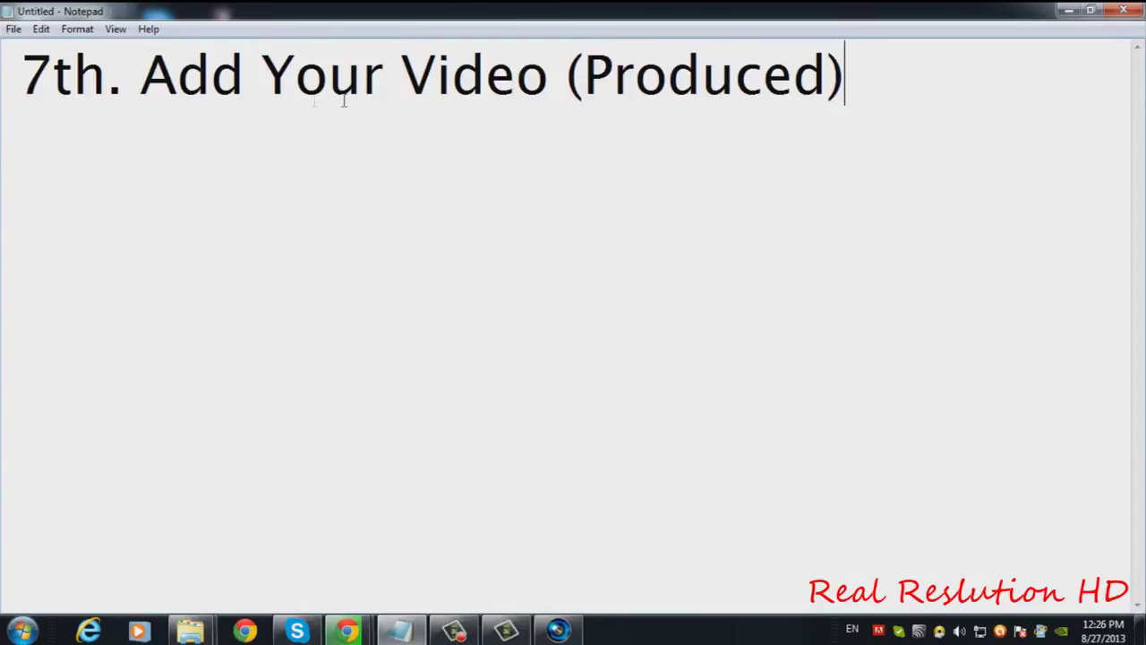
{"action": "left_click", "coordinate": [1065, 10]}
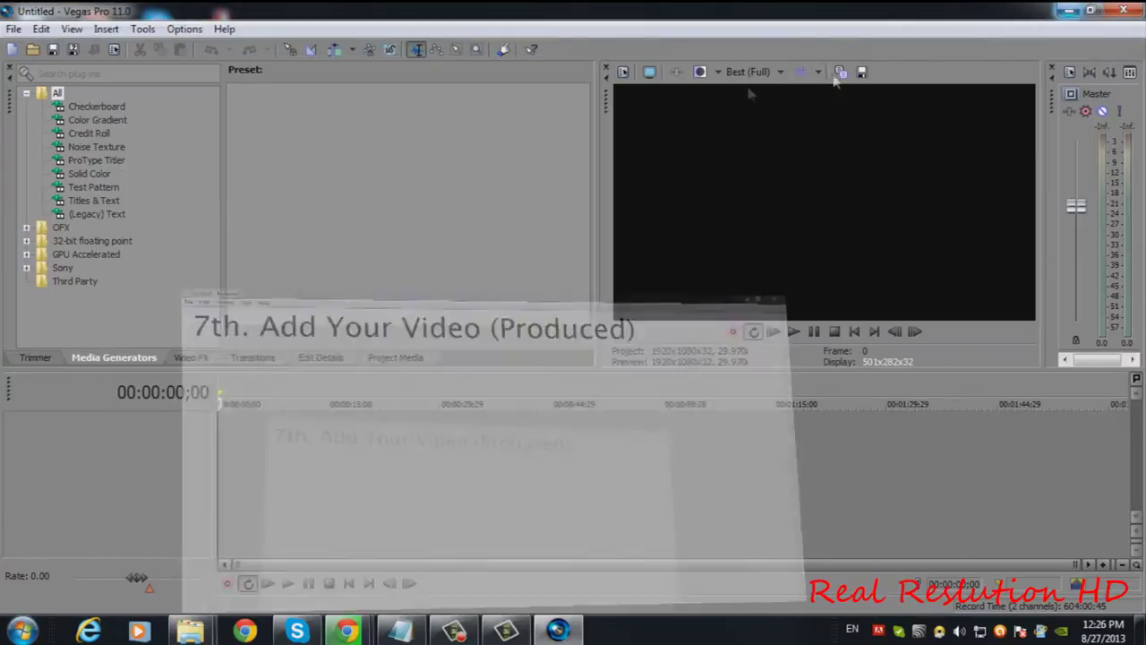
Step: Open the produced Wildlife 1080 video from the Wildlife 1080 folder on the Desktop in the Vegas Pro project
{"action": "left_click", "coordinate": [14, 29]}
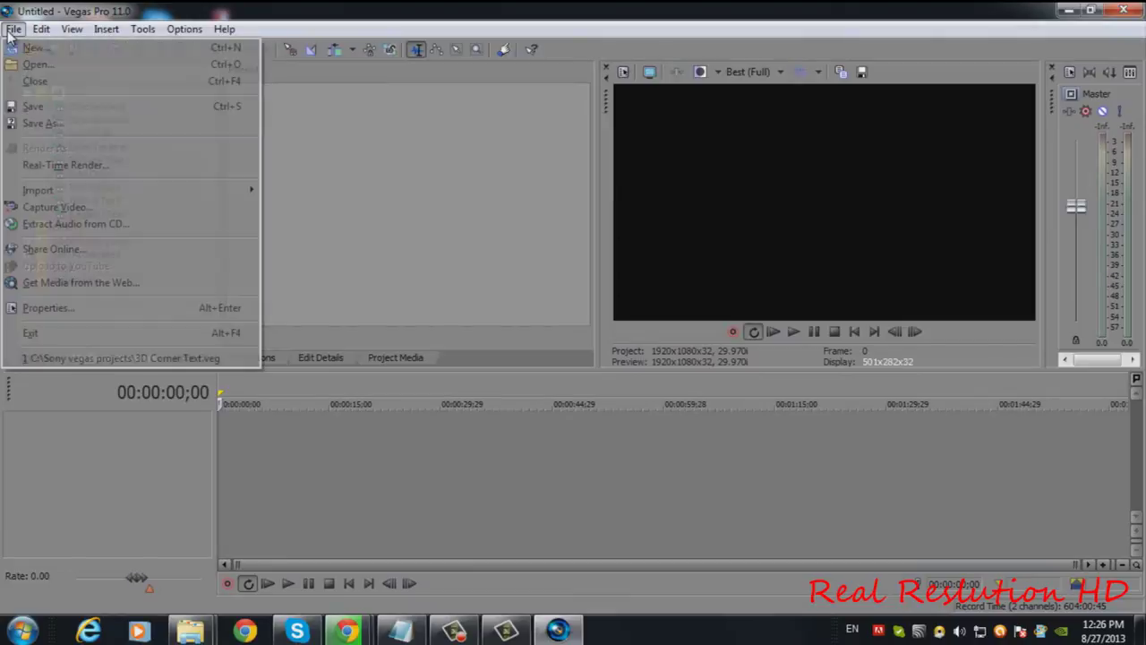
{"action": "left_click", "coordinate": [44, 64]}
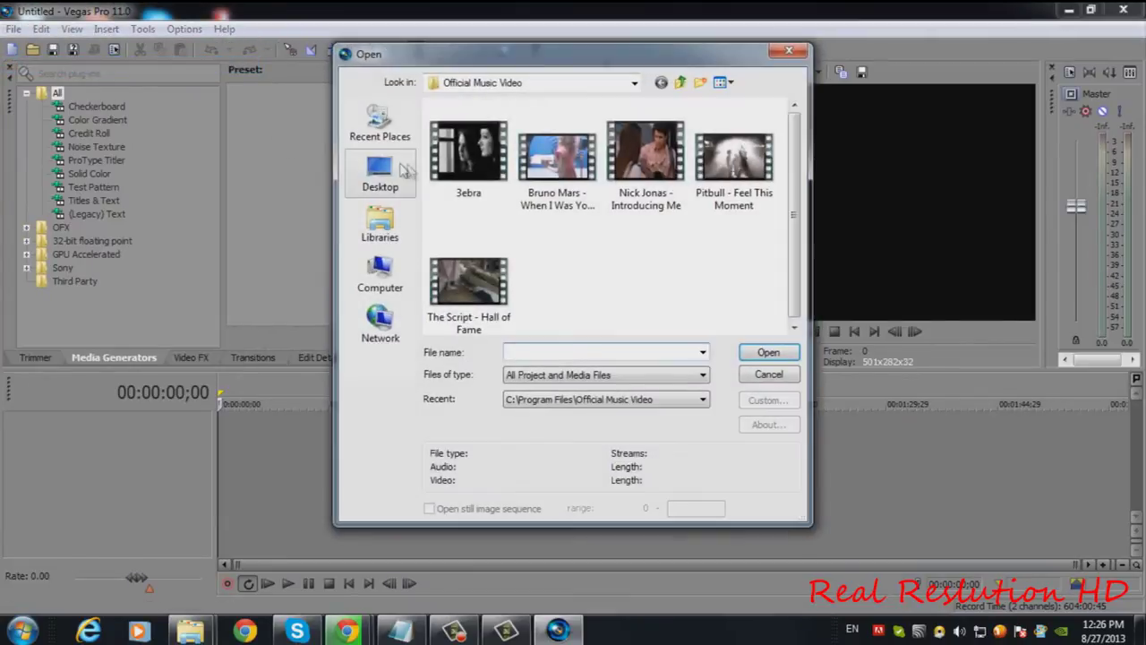
{"action": "left_click", "coordinate": [410, 173]}
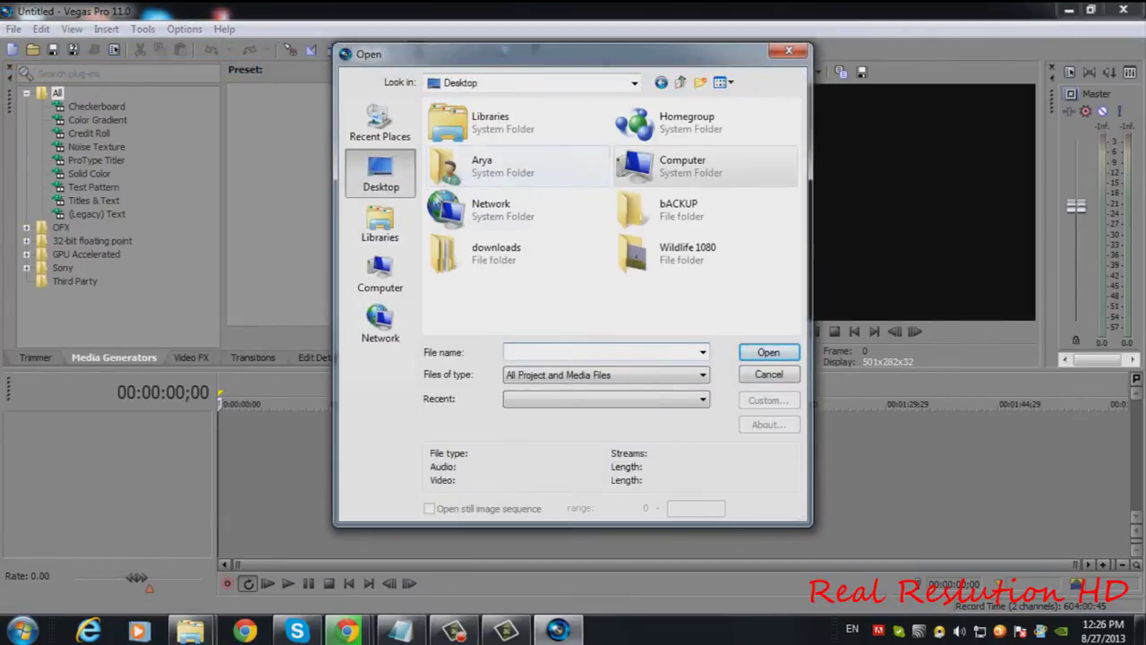
{"action": "left_click", "coordinate": [394, 232]}
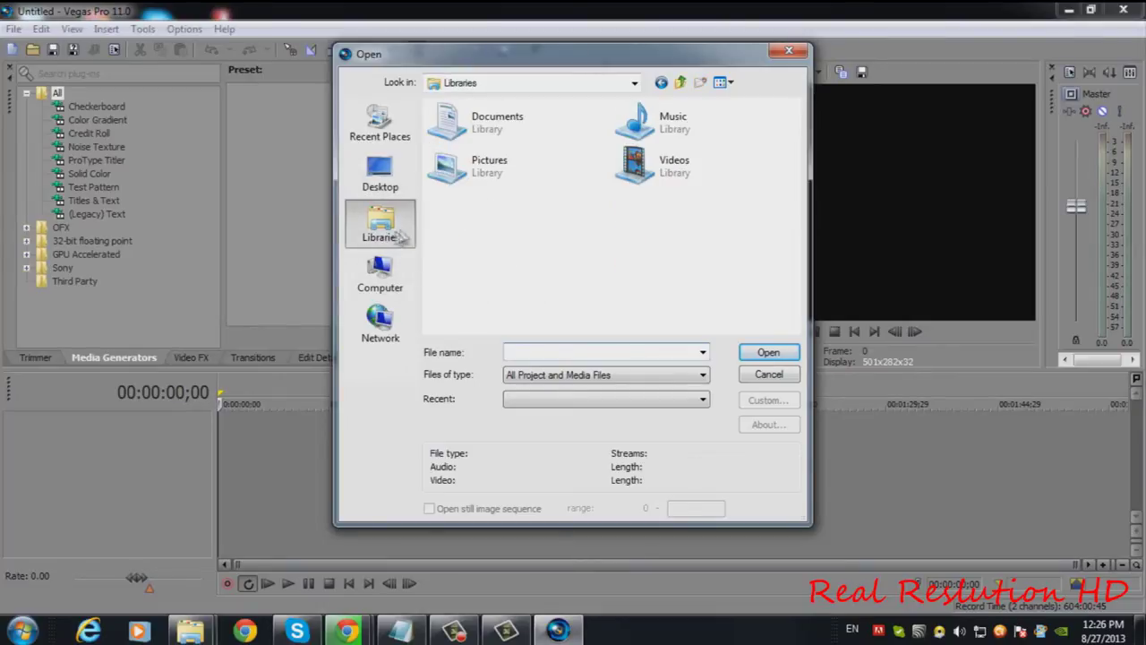
{"action": "double_click", "coordinate": [552, 135]}
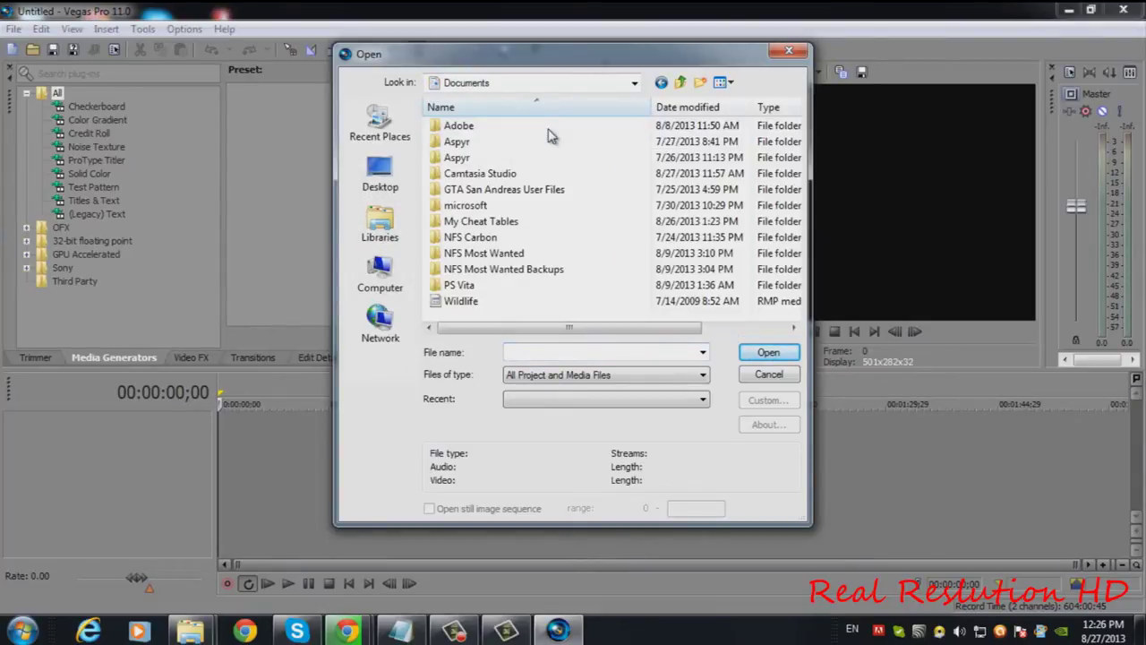
{"action": "left_click", "coordinate": [528, 300]}
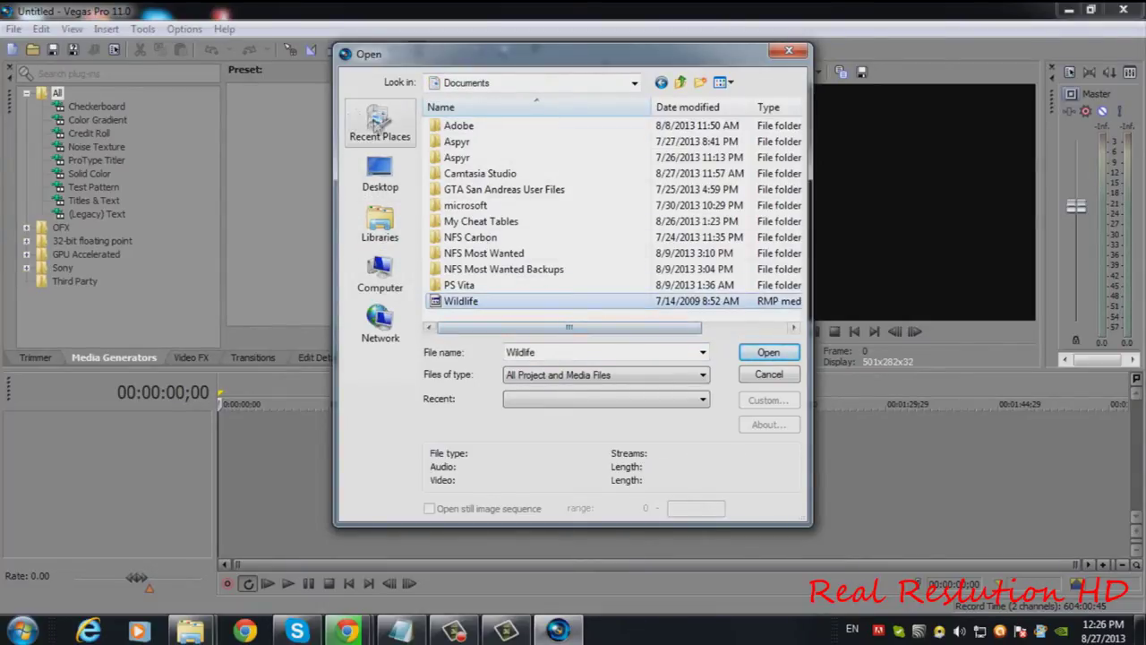
{"action": "left_click", "coordinate": [380, 175]}
{"action": "double_click", "coordinate": [652, 253]}
{"action": "double_click", "coordinate": [469, 159]}
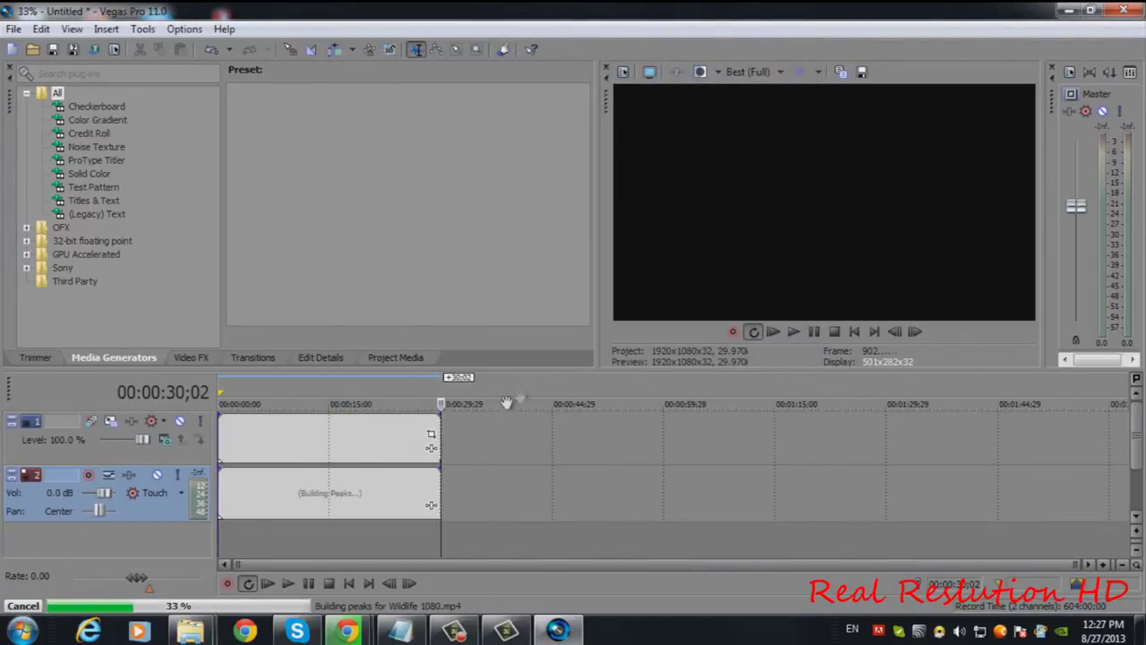
Step: Preview the last seconds of the Wildlife 1080 clip on the timeline and stop playback
{"action": "left_click", "coordinate": [435, 404]}
{"action": "key", "text": "space"}
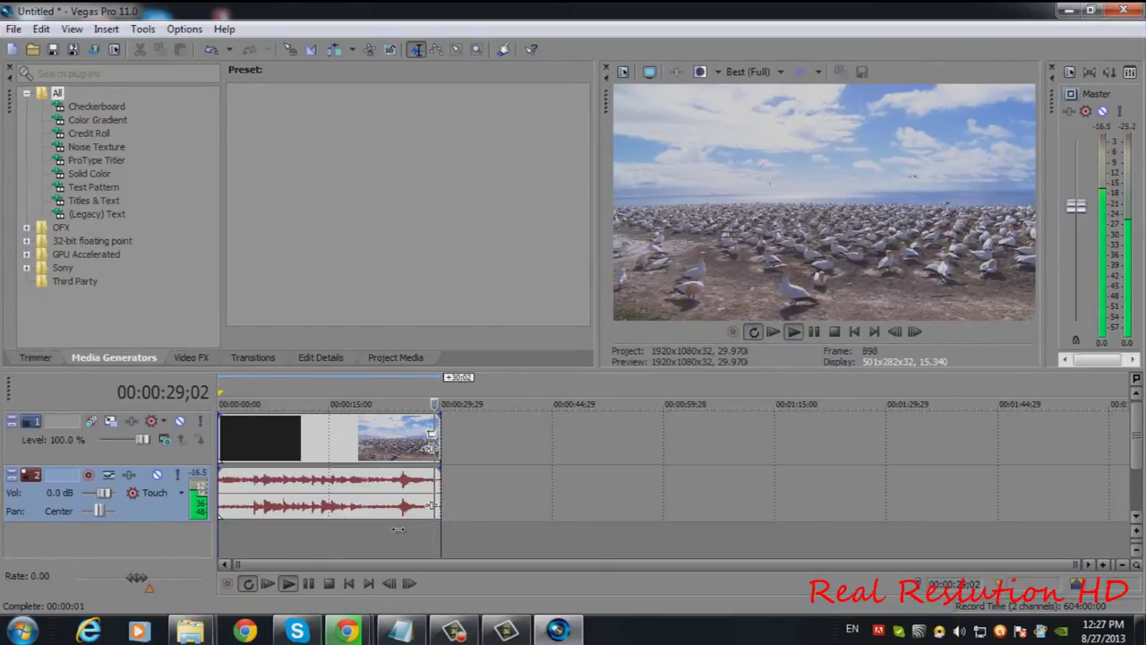
{"action": "double_click", "coordinate": [416, 443]}
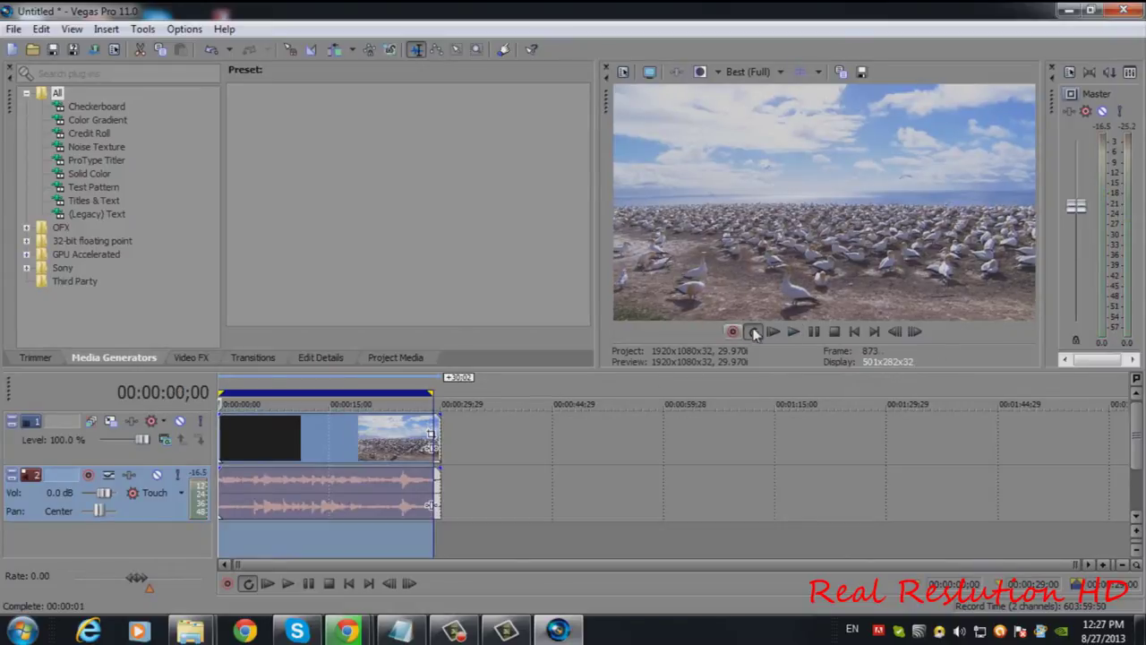
{"action": "left_click", "coordinate": [543, 456]}
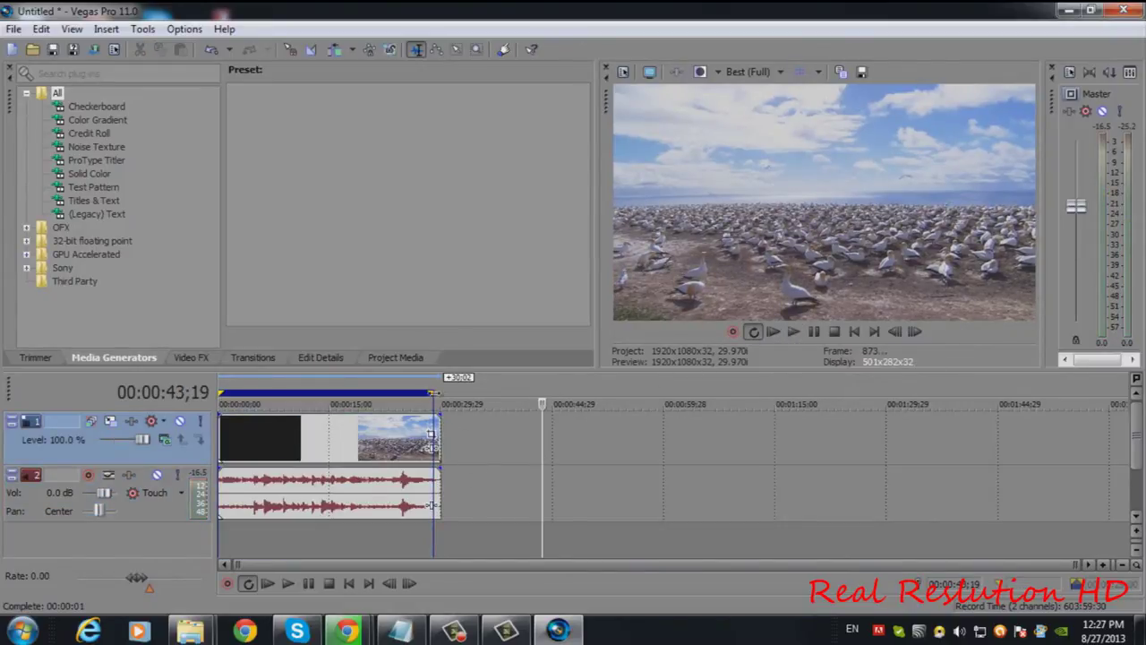
Step: Set the timeline's loop region to span the whole Wildlife 1080 clip
{"action": "left_click_drag", "start_coordinate": [433, 394], "coordinate": [358, 394]}
{"action": "key", "text": "space"}
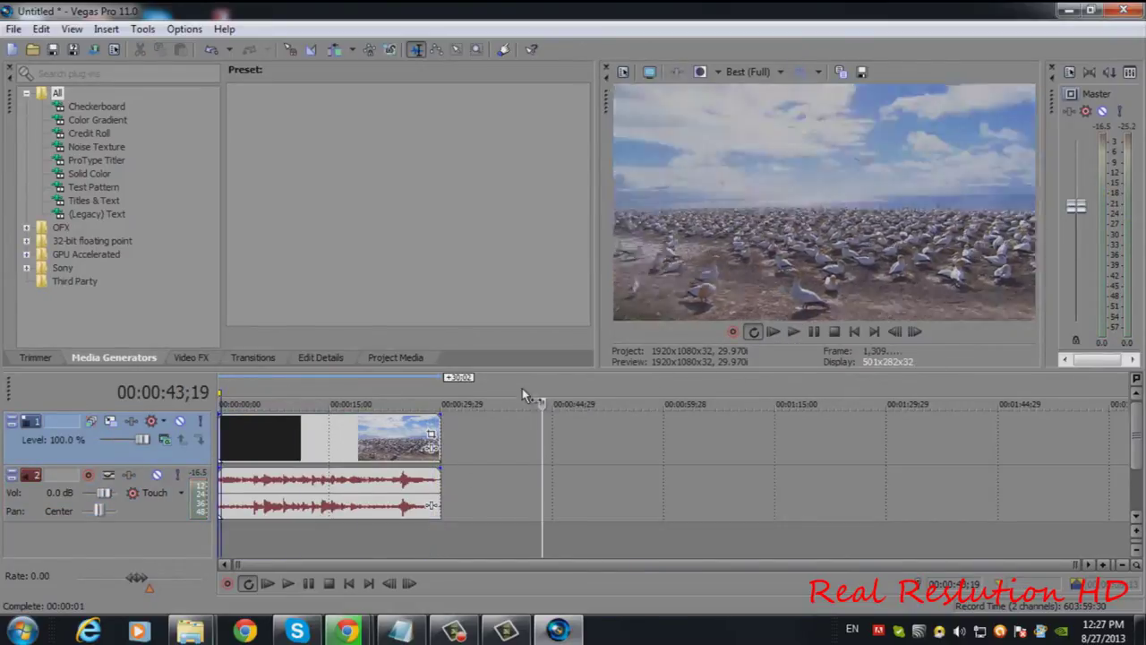
{"action": "left_click_drag", "start_coordinate": [528, 404], "coordinate": [513, 403]}
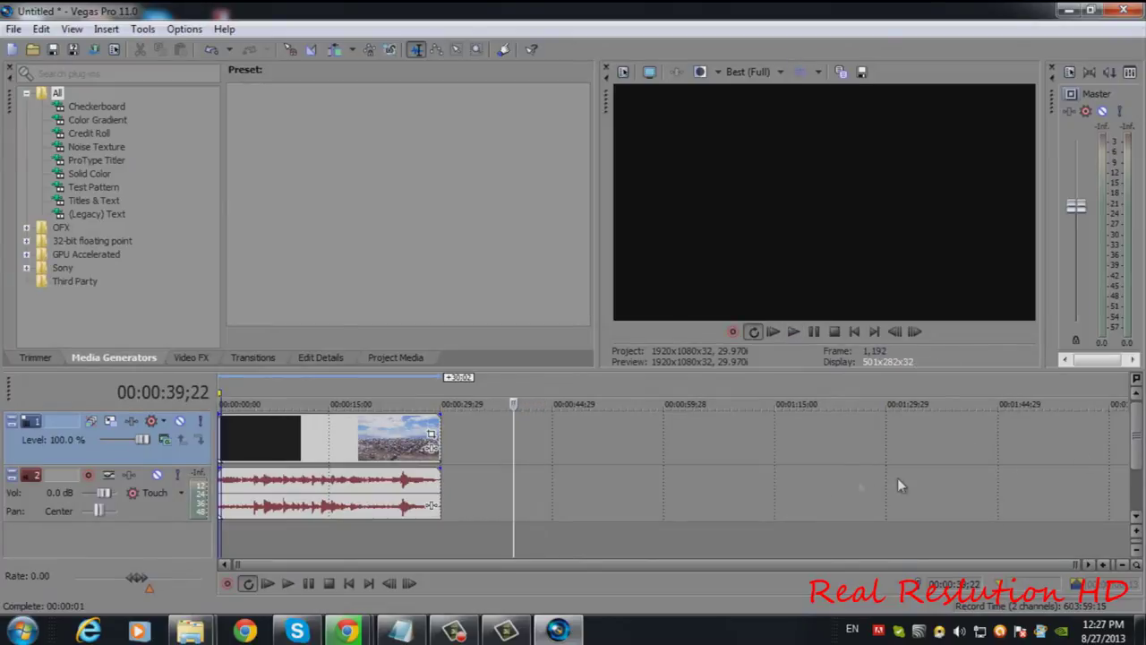
{"action": "left_click_drag", "start_coordinate": [515, 464], "coordinate": [126, 470]}
{"action": "double_click", "coordinate": [266, 380]}
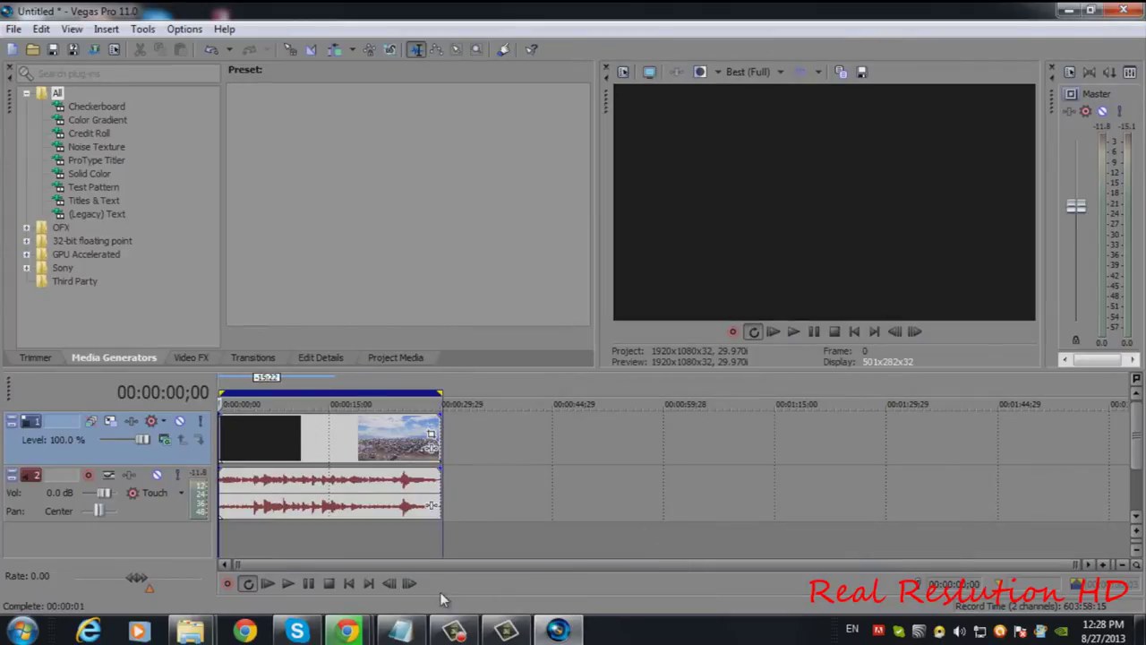
Step: Check the 8th note in Notepad, then set the full-resolution rendering quality to Best in the Vegas Pro project video properties
{"action": "left_click", "coordinate": [400, 631]}
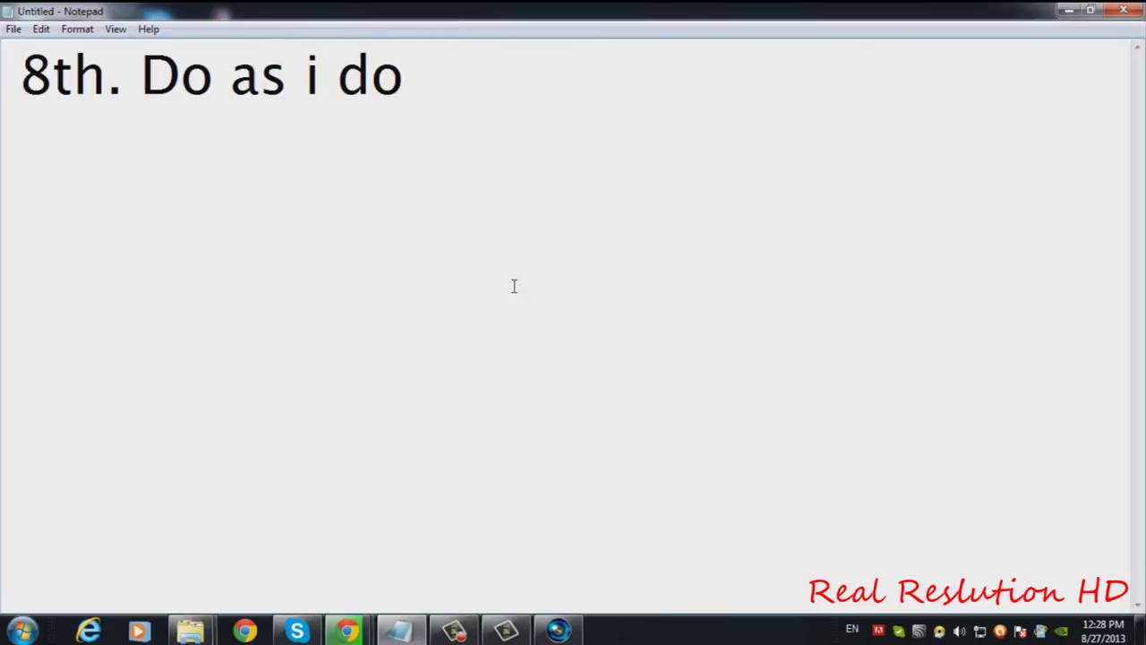
{"action": "left_click", "coordinate": [1069, 11]}
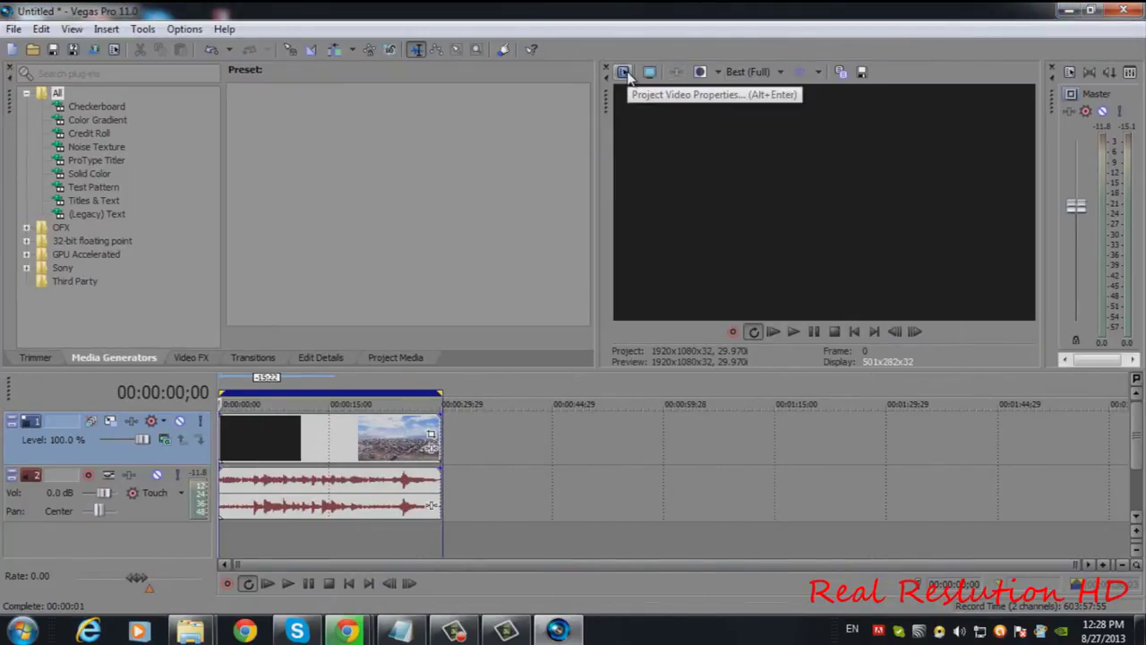
{"action": "left_click", "coordinate": [624, 73]}
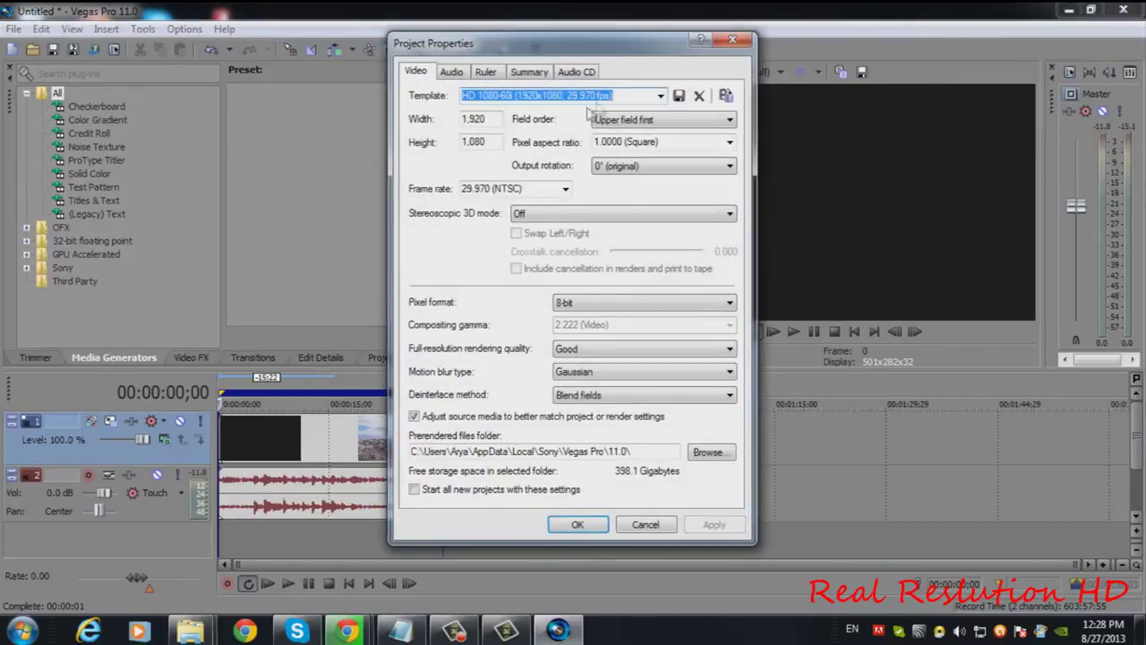
{"action": "left_click_drag", "start_coordinate": [490, 119], "coordinate": [473, 145]}
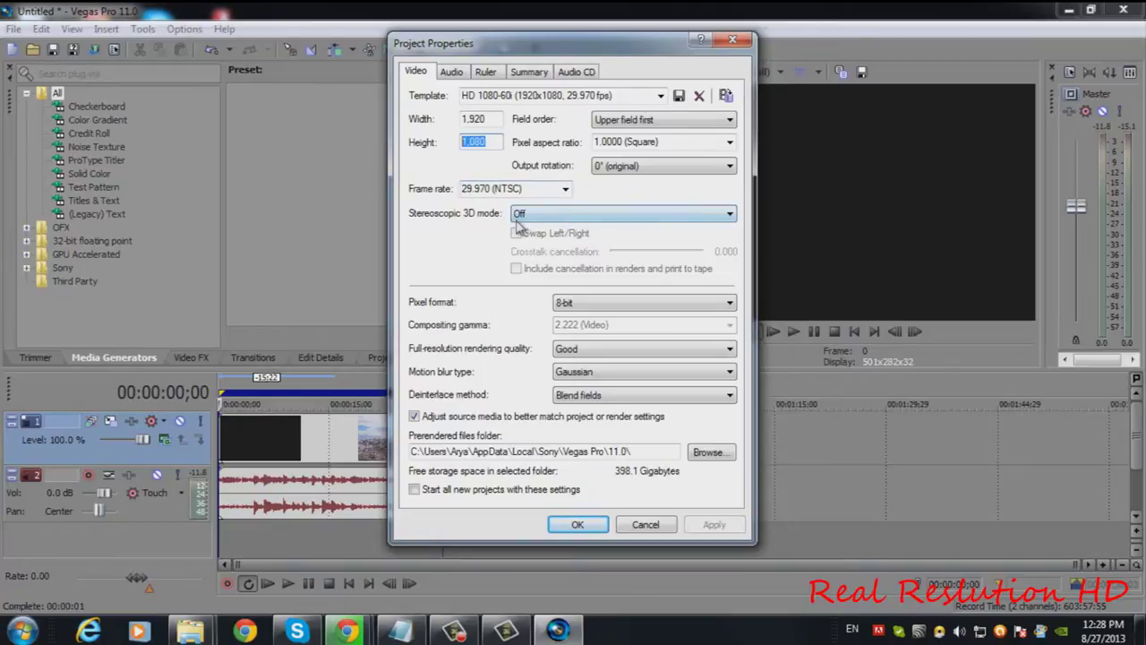
{"action": "left_click", "coordinate": [578, 351]}
{"action": "left_click", "coordinate": [575, 400]}
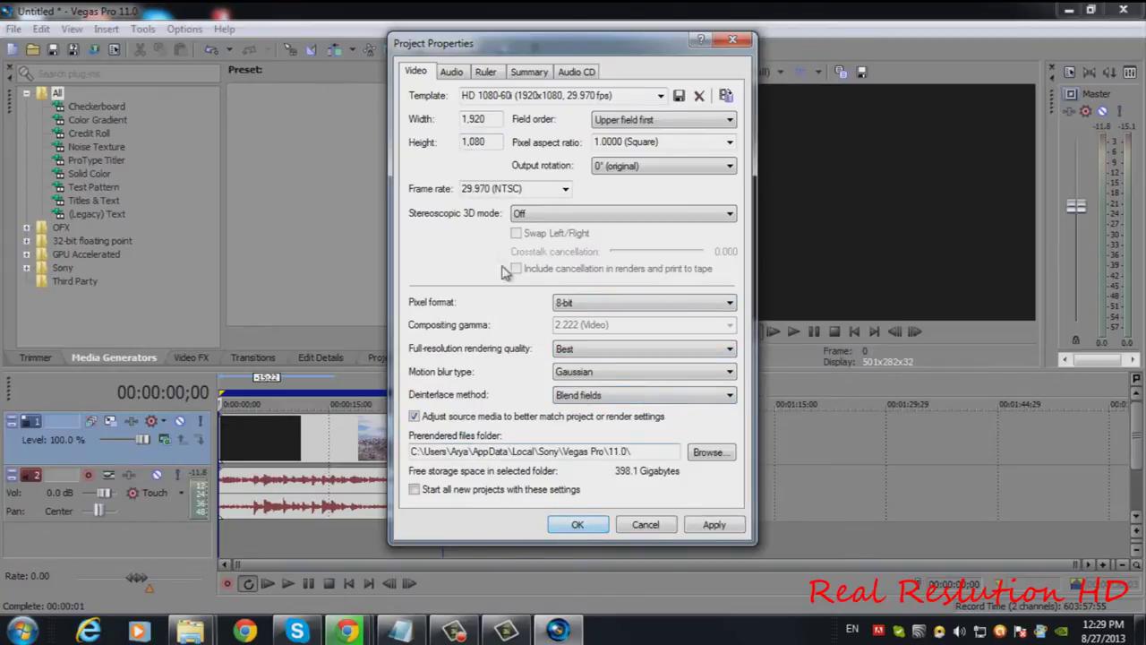
Step: Look through the other project property pages, then set the project title to "Wildlife 1080p" and the comments to "Tutorial" and apply them
{"action": "left_click", "coordinate": [458, 75]}
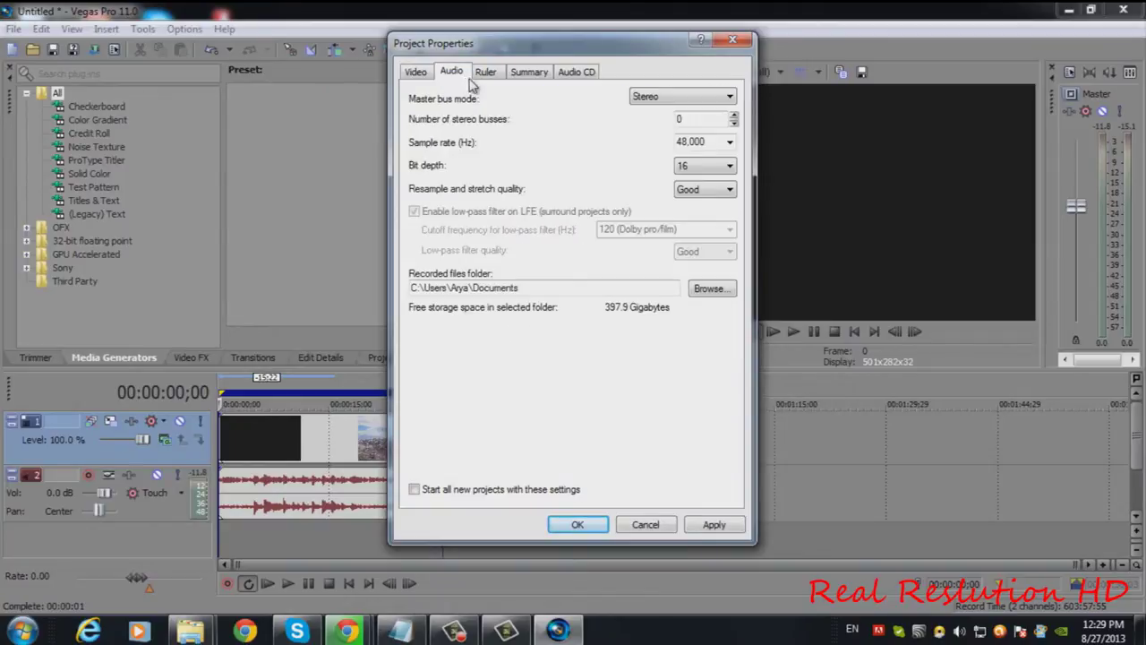
{"action": "left_click", "coordinate": [488, 76]}
{"action": "left_click", "coordinate": [528, 75]}
{"action": "left_click", "coordinate": [575, 73]}
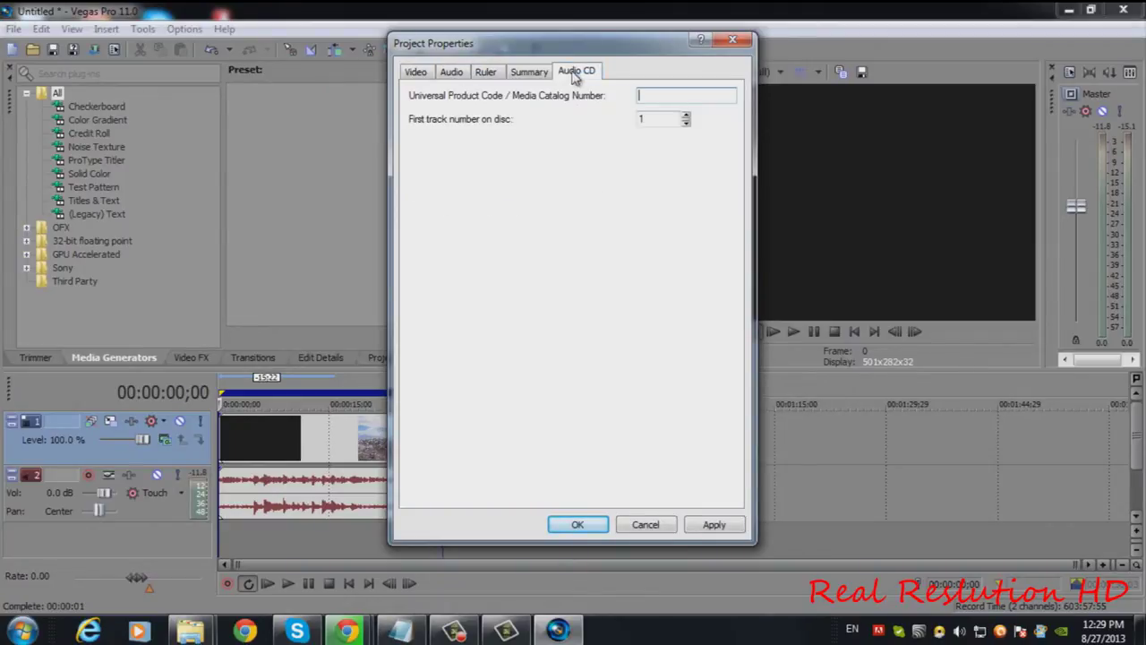
{"action": "left_click", "coordinate": [522, 76]}
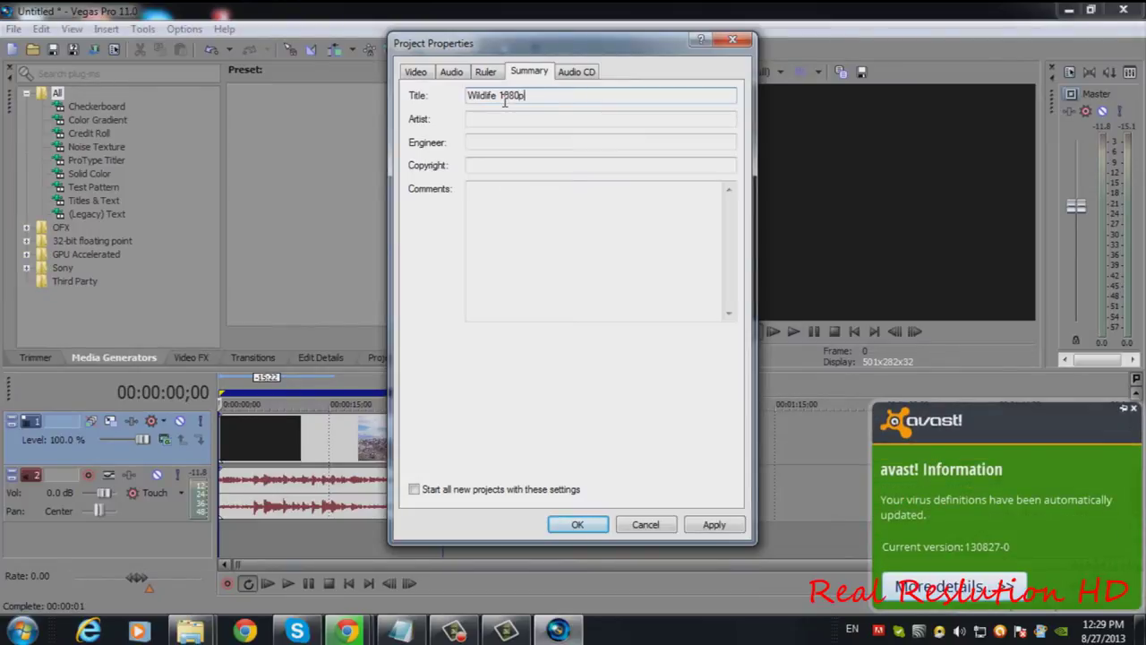
{"action": "left_click", "coordinate": [1133, 409]}
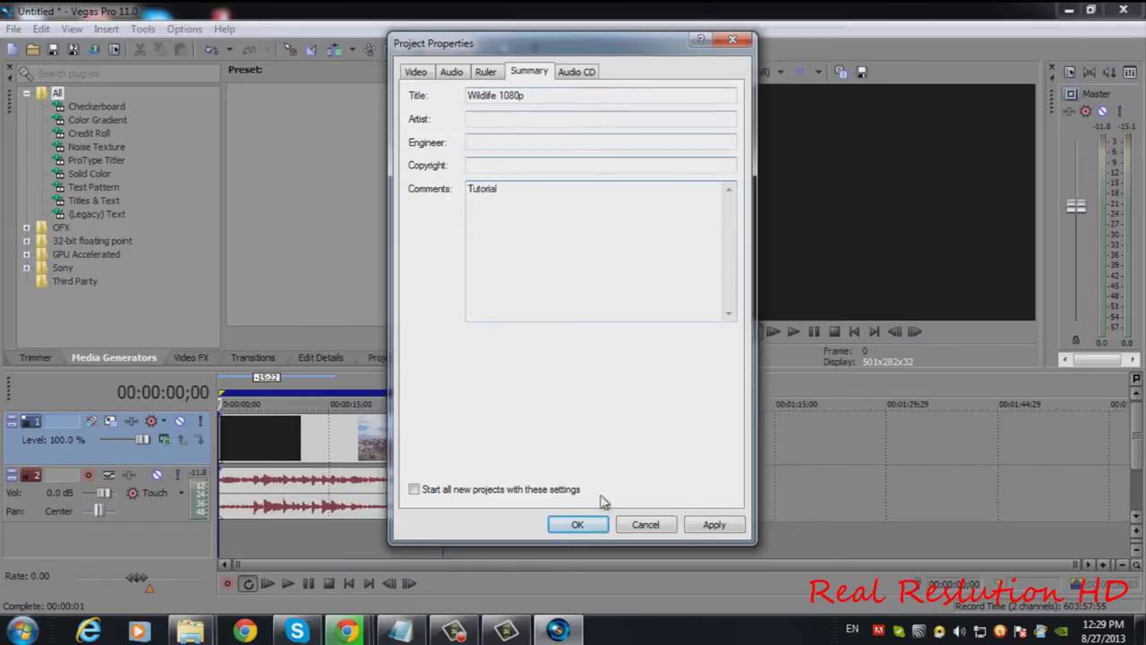
{"action": "left_click", "coordinate": [577, 525]}
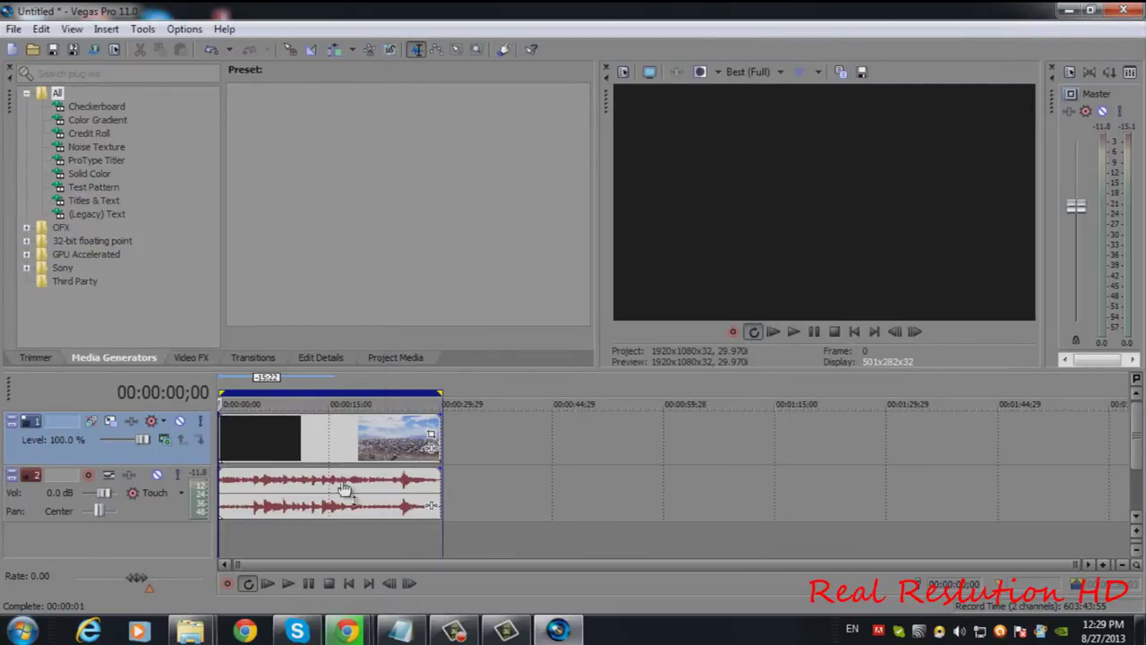
Step: Read the 9th note in Notepad and return to the Vegas Pro project
{"action": "left_click", "coordinate": [298, 442]}
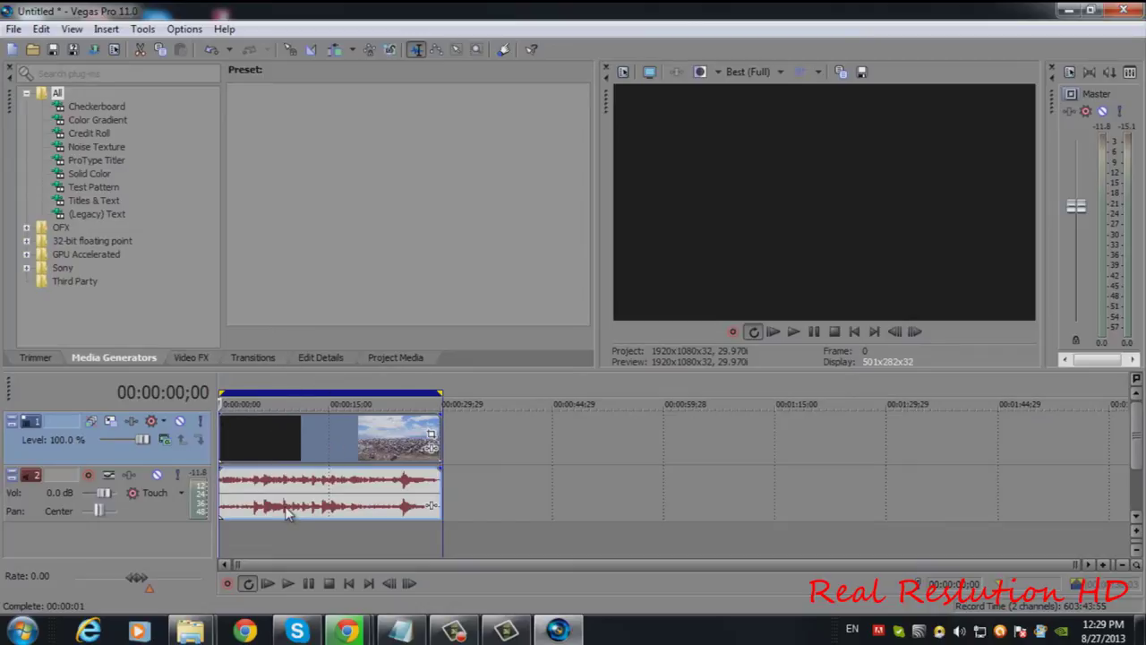
{"action": "left_click", "coordinate": [401, 631]}
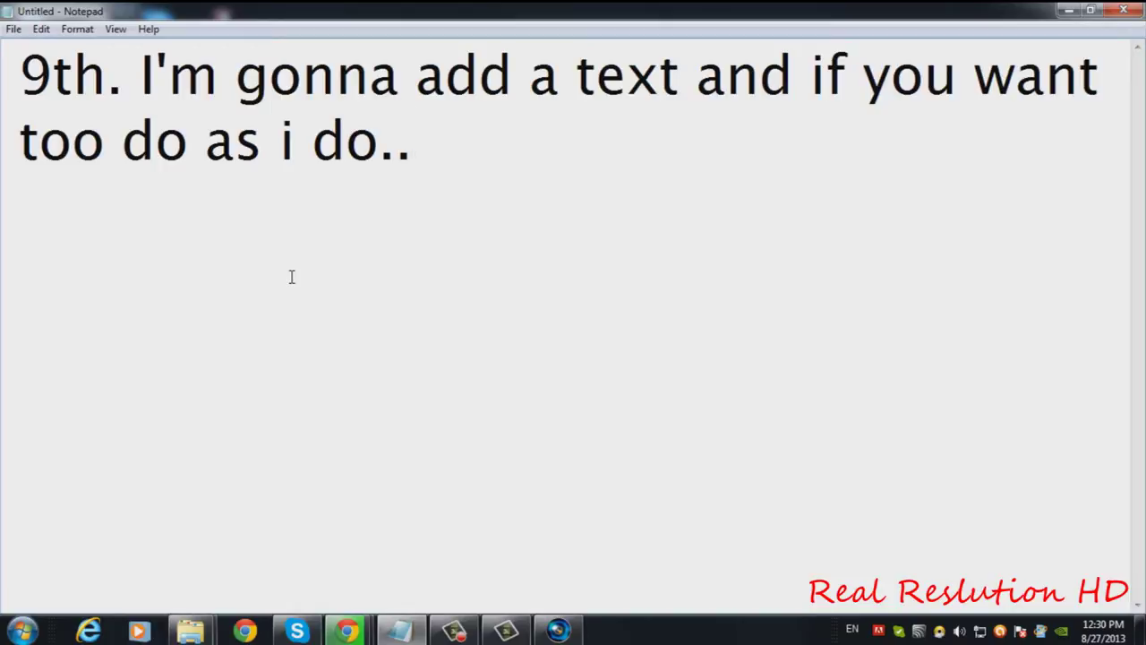
{"action": "left_click", "coordinate": [1069, 10]}
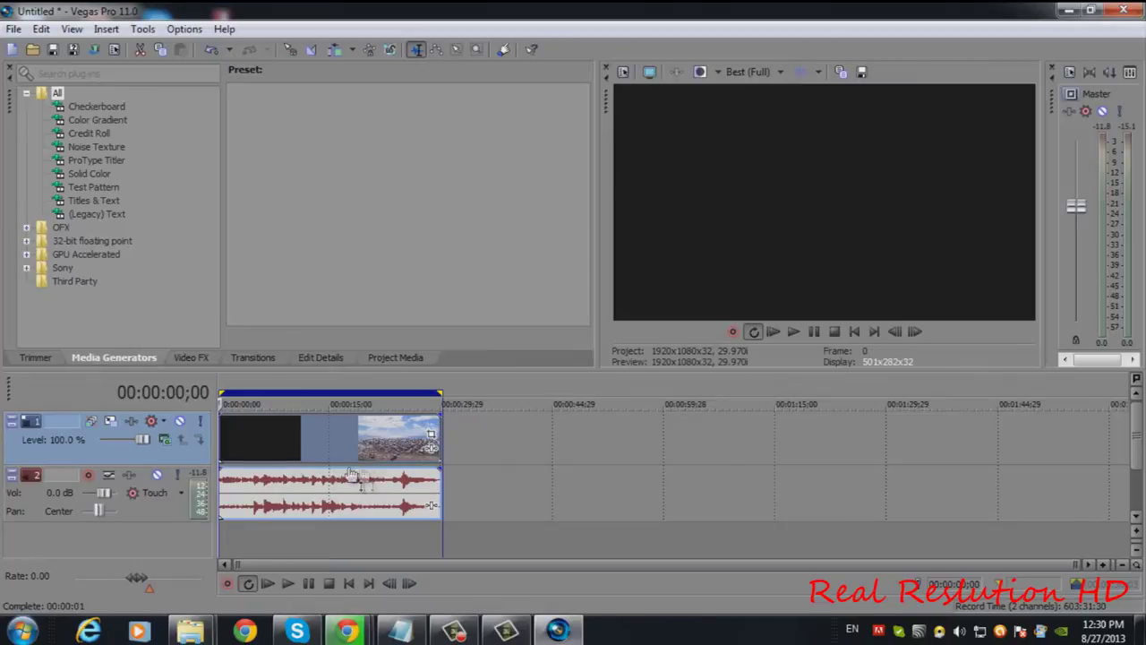
Step: Insert a new video track and set the compositing mode of the Wildlife clip's video track to Screen
{"action": "left_click", "coordinate": [242, 527]}
{"action": "right_click", "coordinate": [241, 527]}
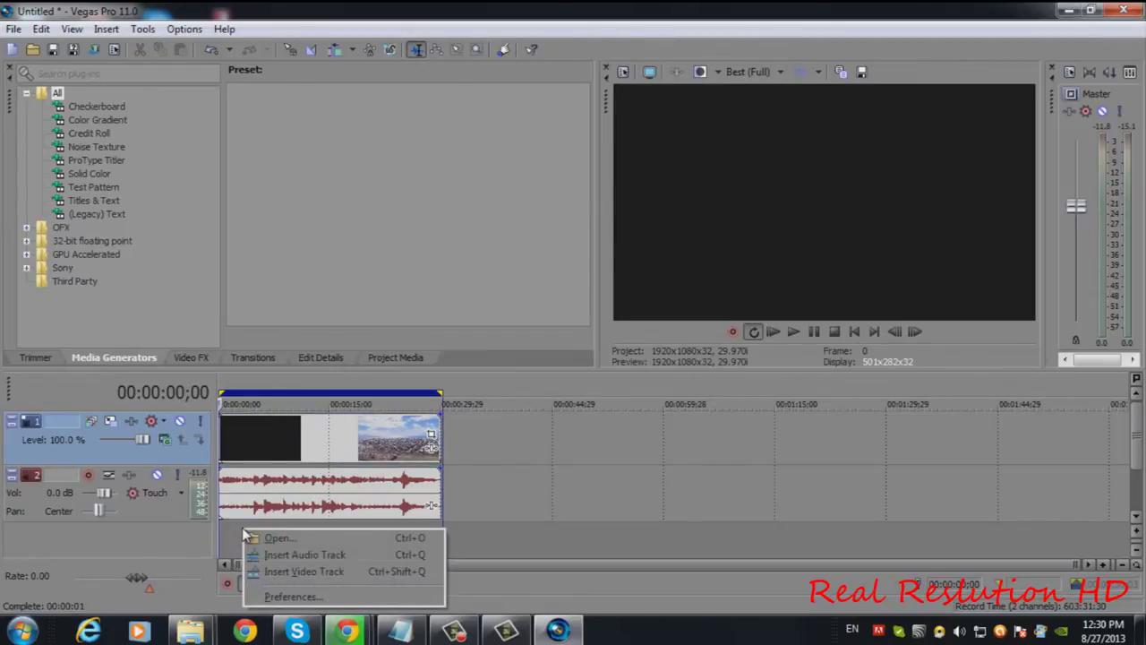
{"action": "left_click", "coordinate": [277, 577]}
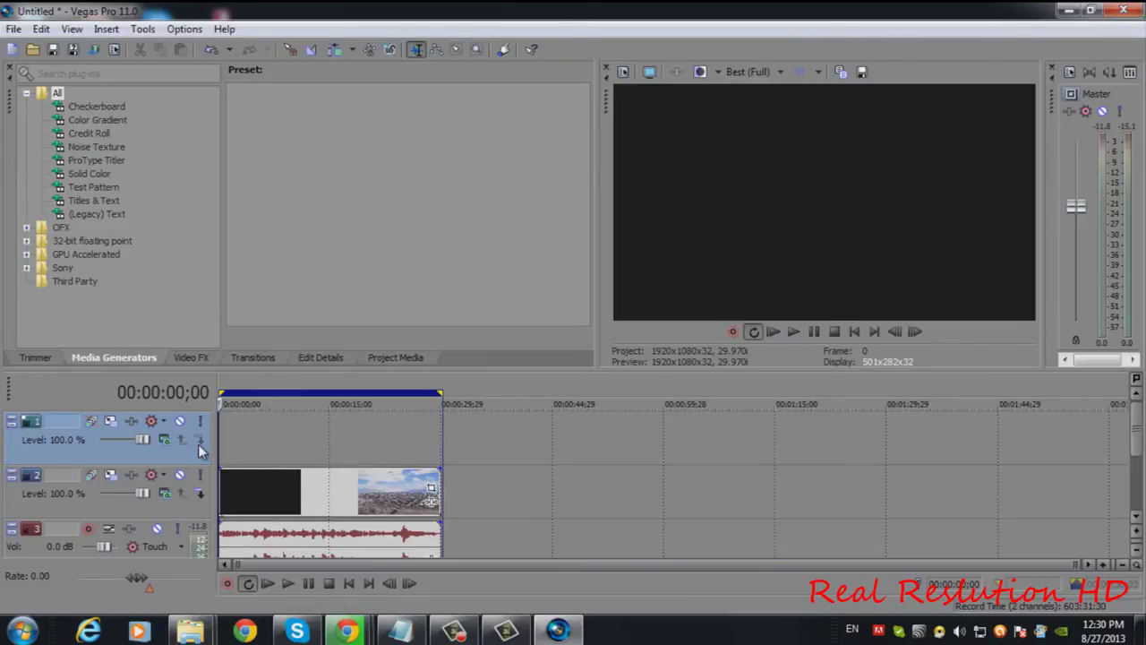
{"action": "left_click", "coordinate": [165, 497]}
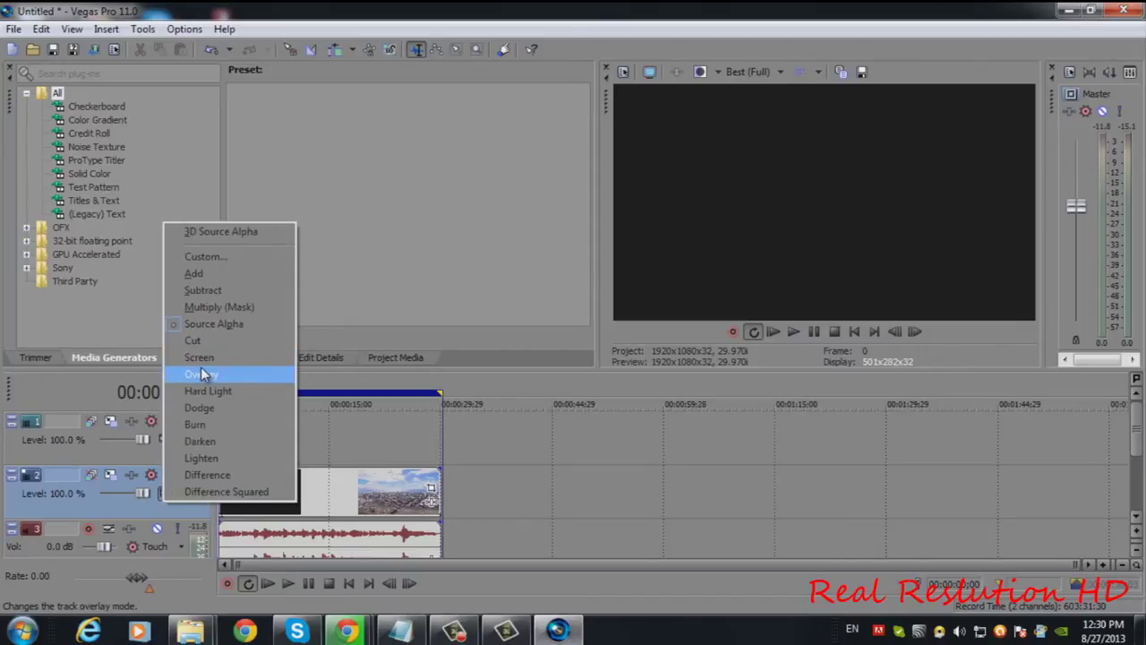
{"action": "left_click", "coordinate": [230, 358]}
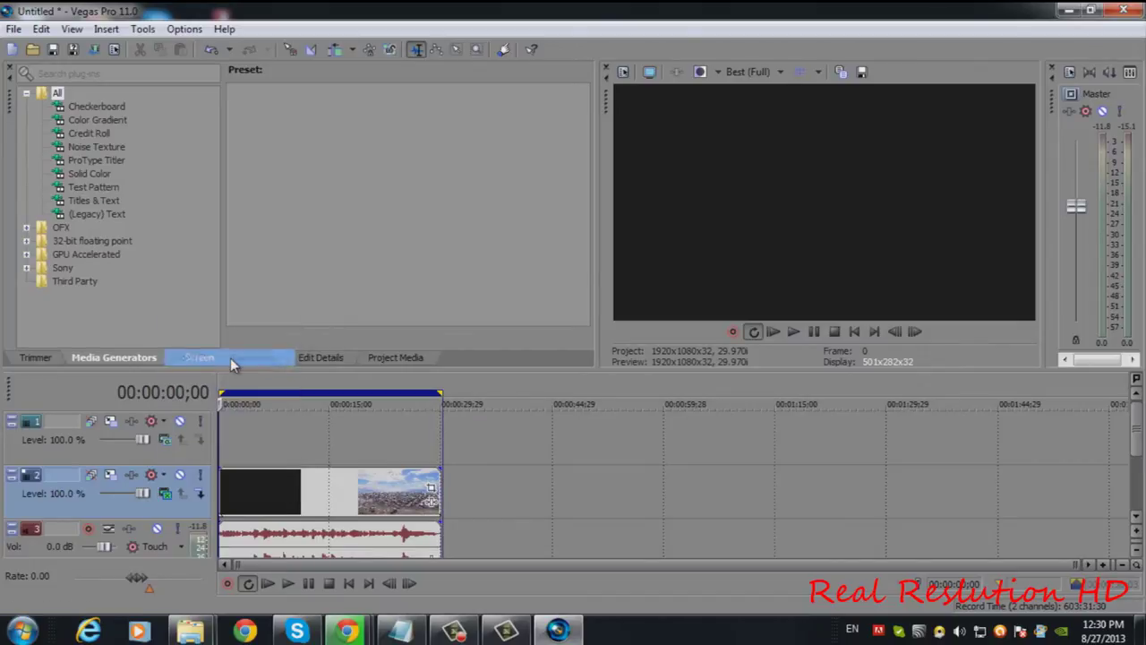
Step: Insert text media on the empty video track and replace its sample text with "Tutorial"
{"action": "right_click", "coordinate": [226, 452]}
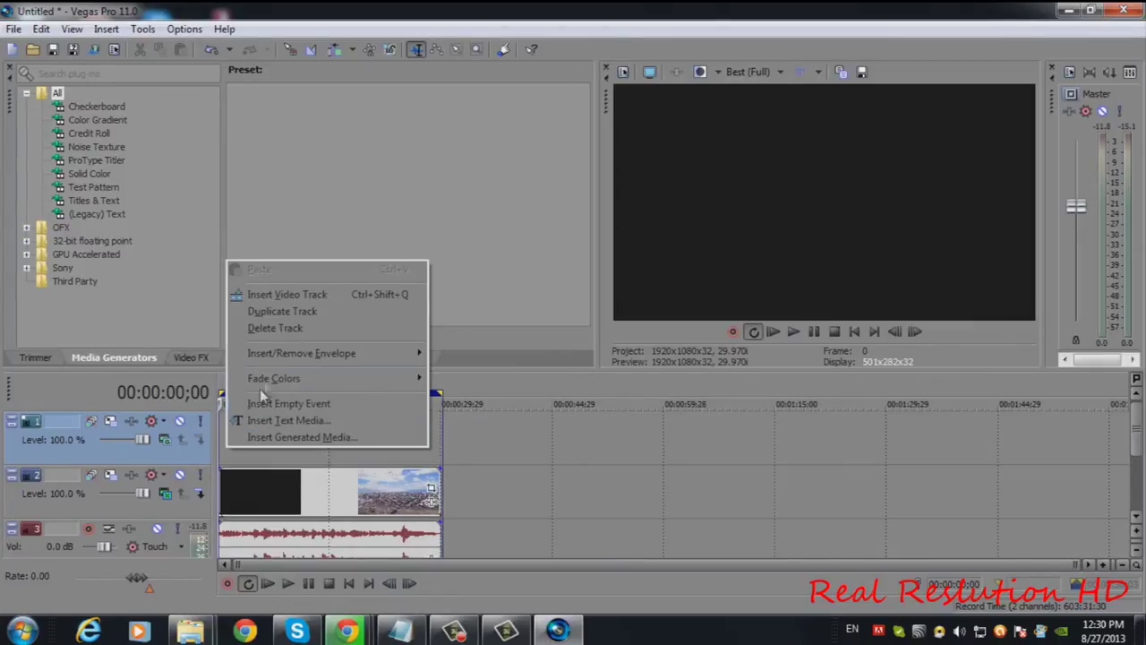
{"action": "left_click", "coordinate": [294, 421]}
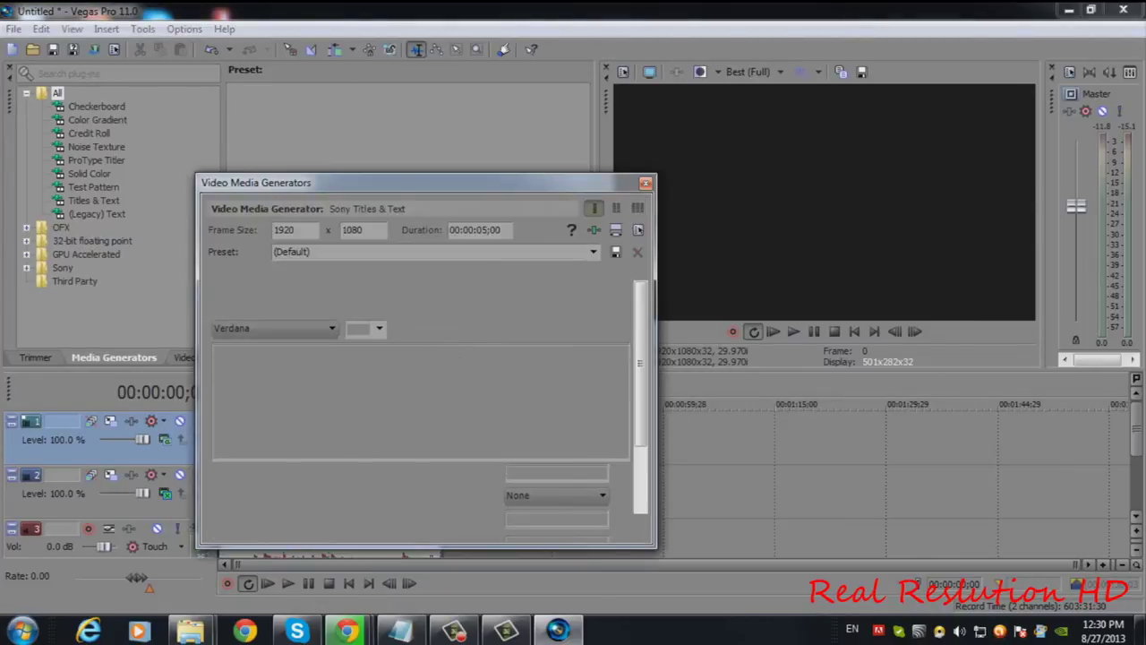
{"action": "left_click_drag", "start_coordinate": [561, 383], "coordinate": [215, 383]}
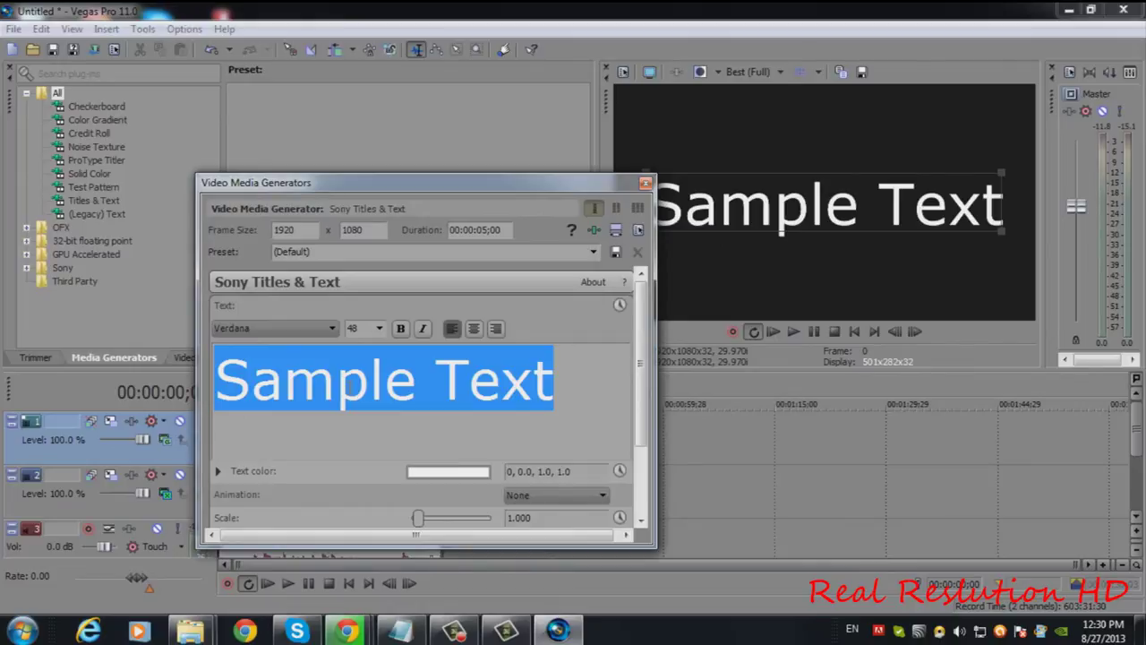
{"action": "type", "text": "T"}
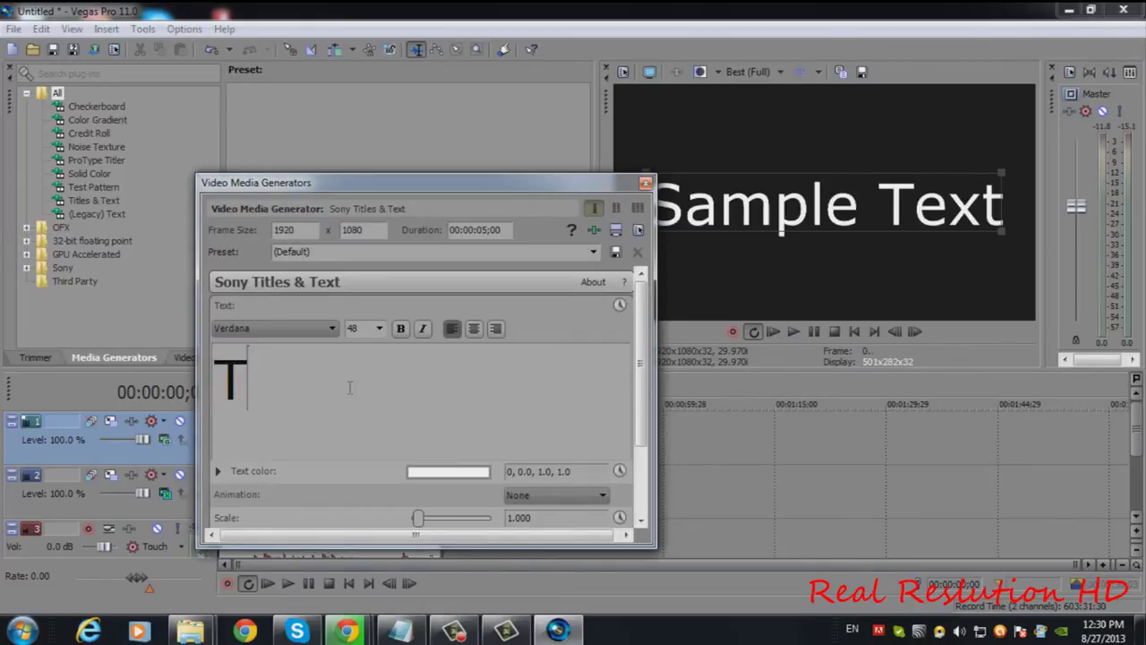
{"action": "type", "text": "utorial"}
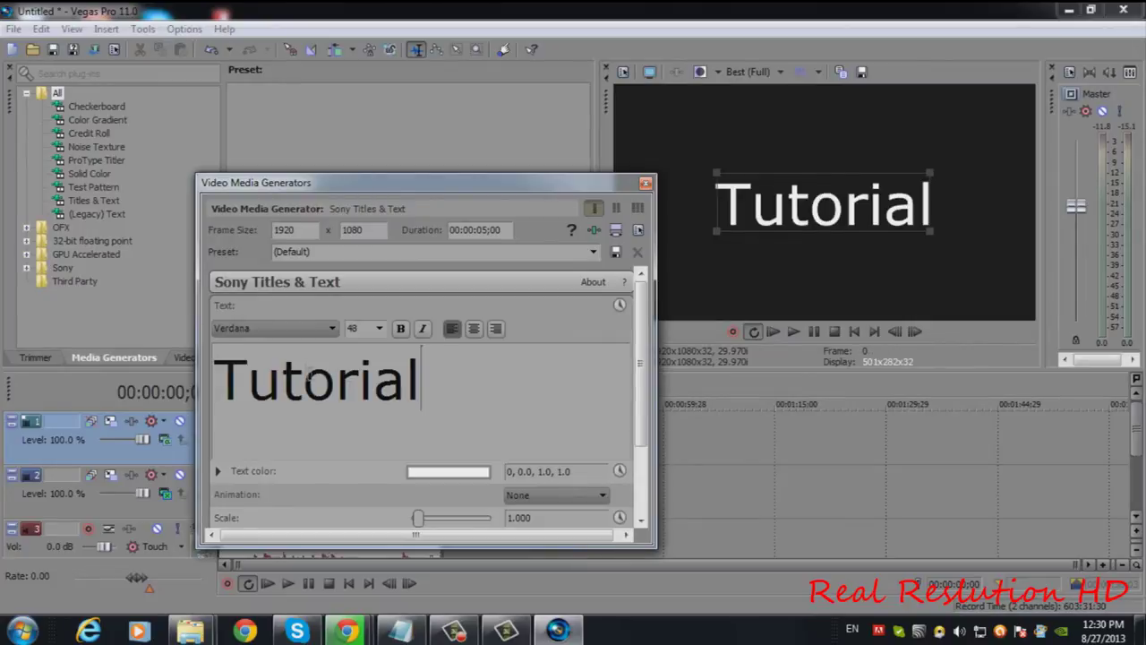
Step: Set the font size of the whole "Tutorial" text to 12 and close the media generator
{"action": "left_click", "coordinate": [379, 328]}
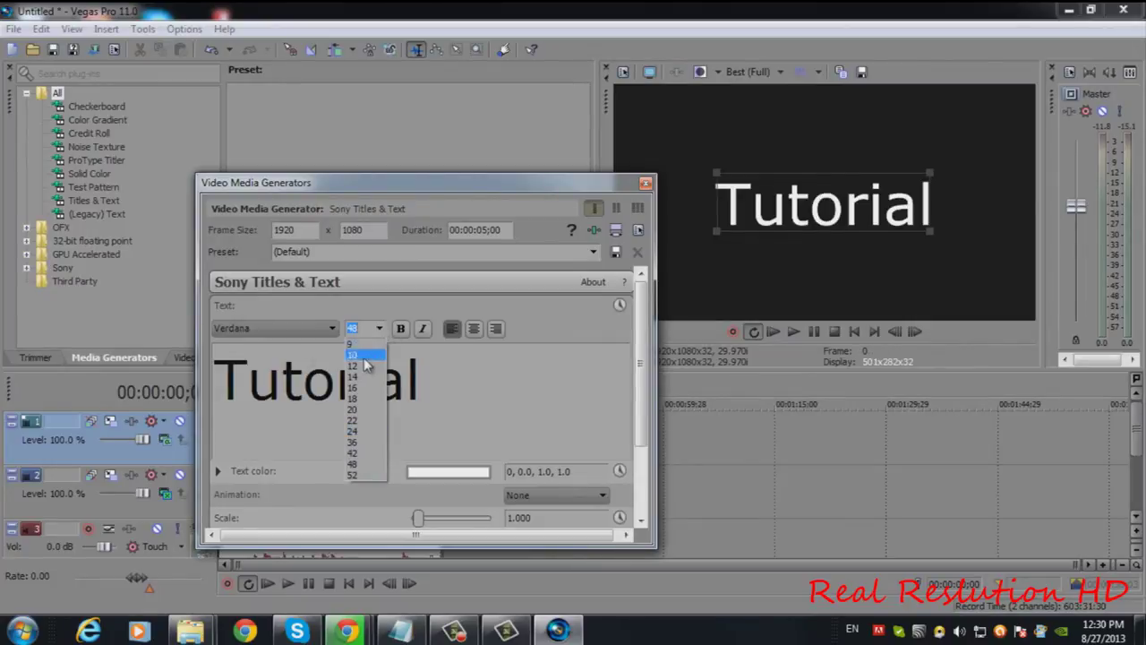
{"action": "left_click", "coordinate": [363, 365]}
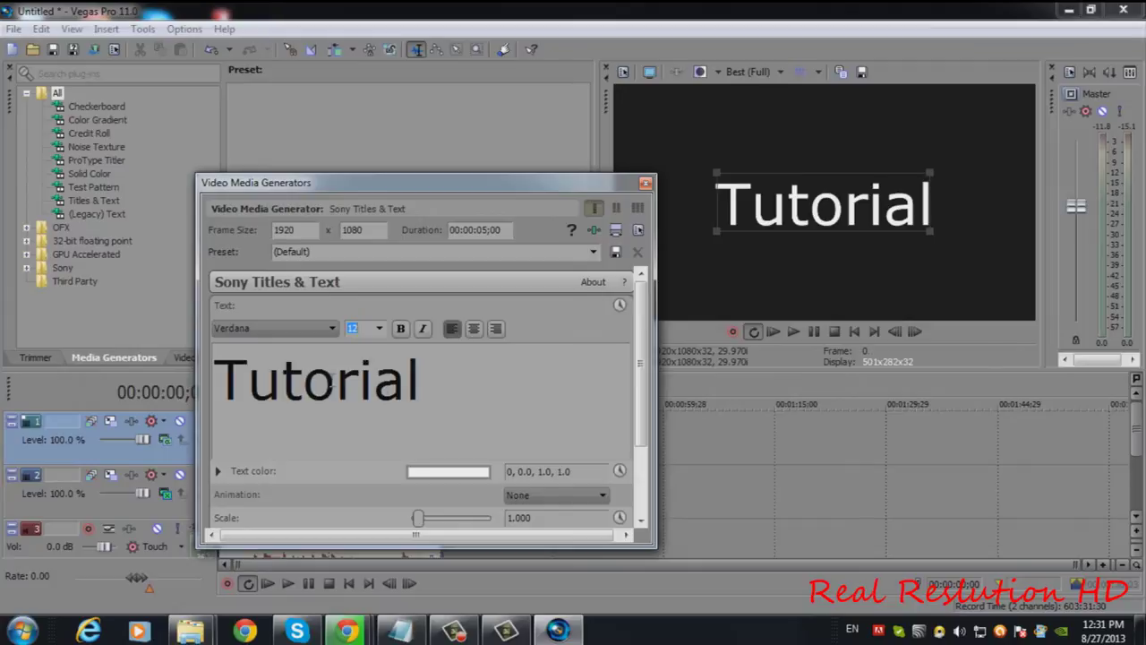
{"action": "left_click_drag", "start_coordinate": [448, 380], "coordinate": [214, 380]}
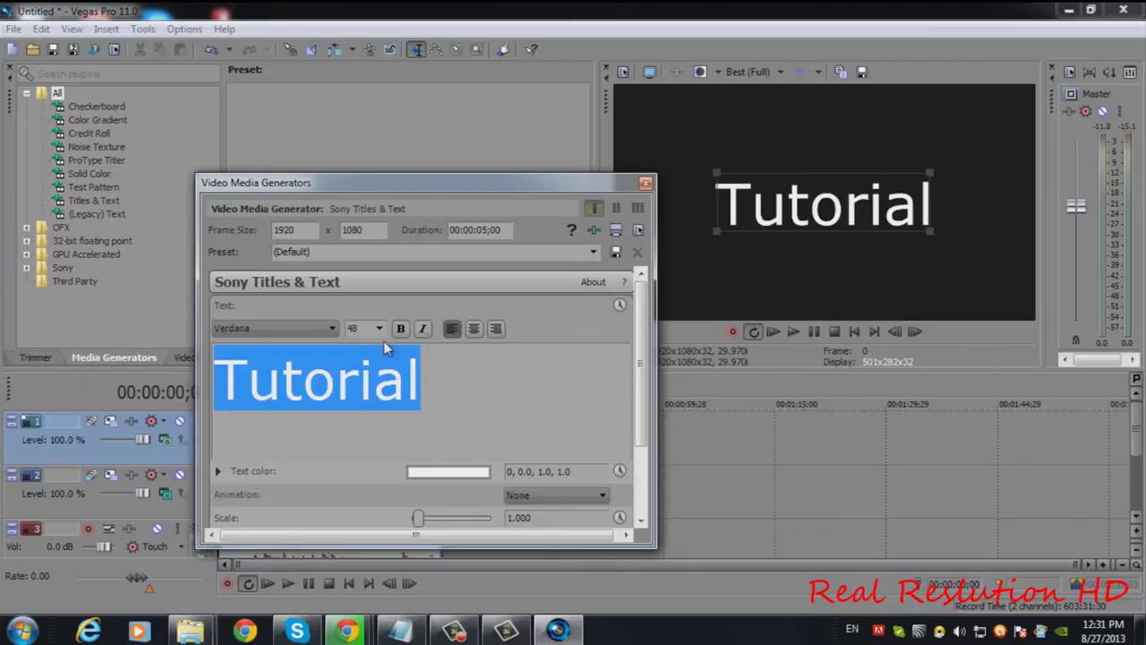
{"action": "left_click", "coordinate": [379, 327]}
{"action": "left_click", "coordinate": [363, 366]}
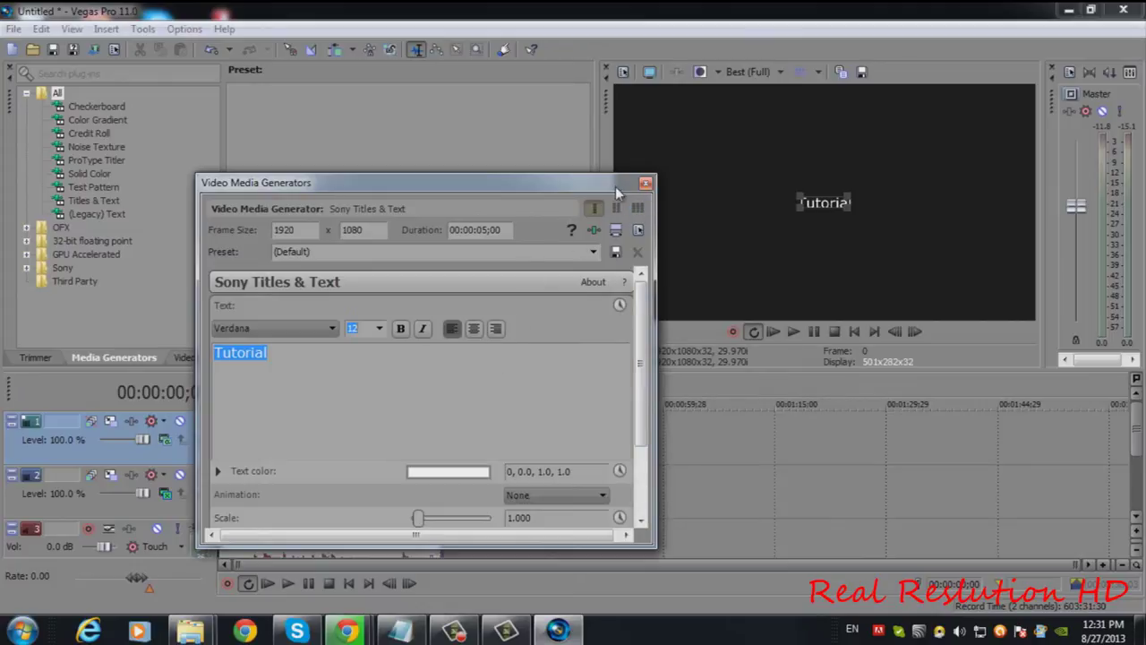
{"action": "left_click", "coordinate": [644, 186]}
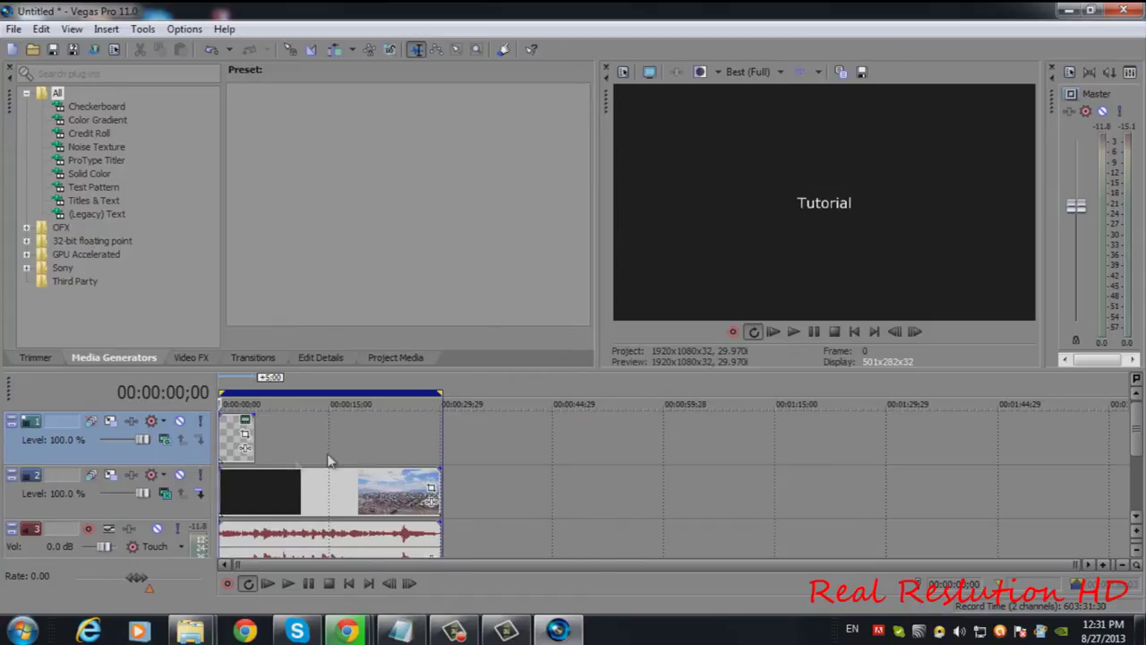
Step: Extend the "Tutorial" text event to the end of the Wildlife clip and set its track's compositing mode to Screen
{"action": "left_click_drag", "start_coordinate": [252, 445], "coordinate": [440, 421]}
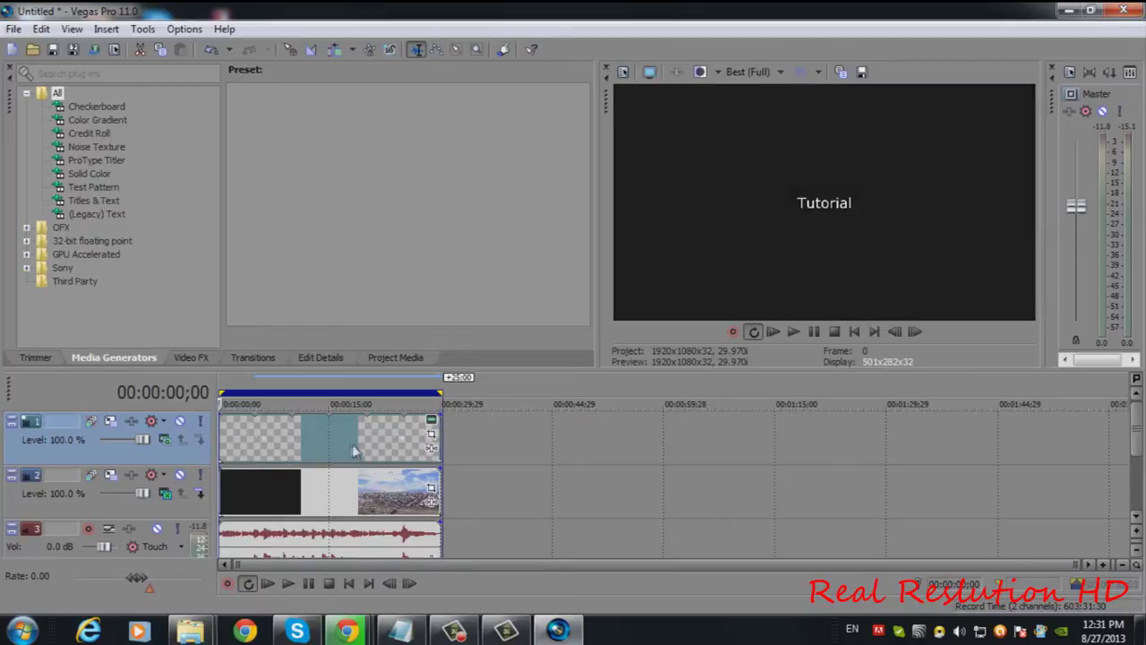
{"action": "right_click", "coordinate": [271, 446]}
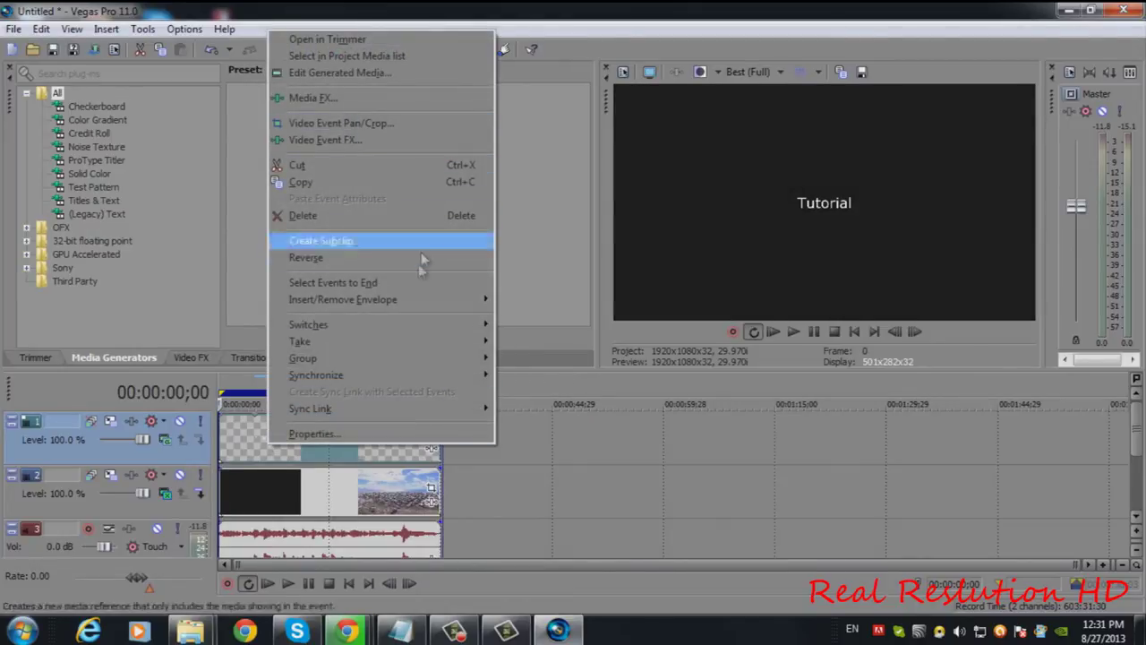
{"action": "left_click", "coordinate": [246, 438]}
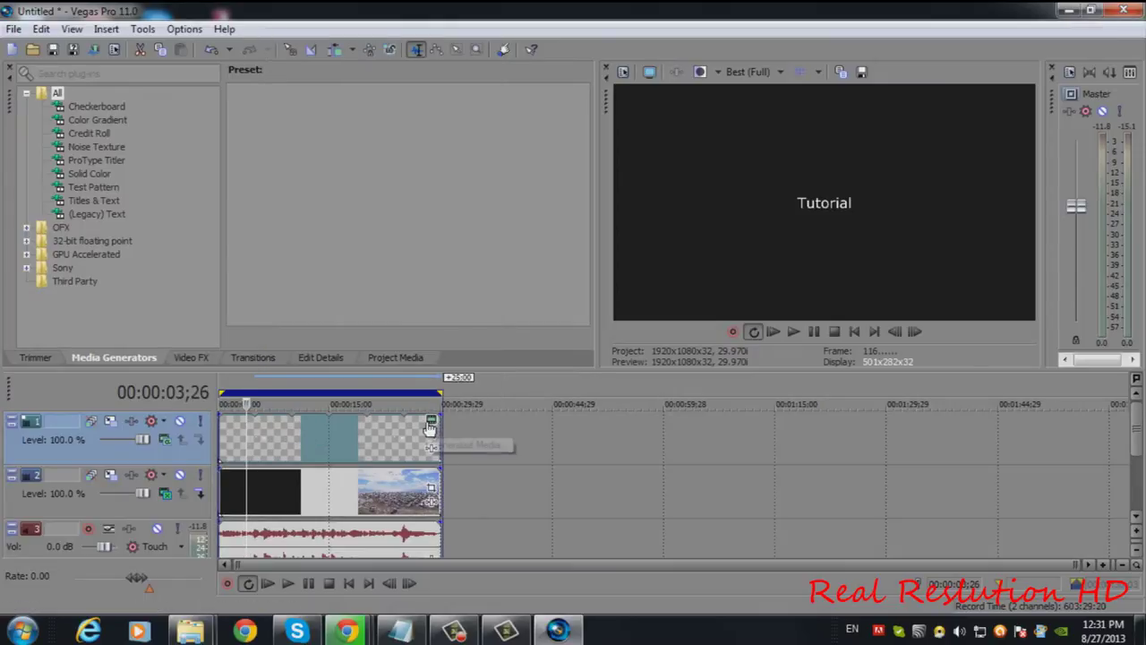
{"action": "left_click", "coordinate": [164, 440]}
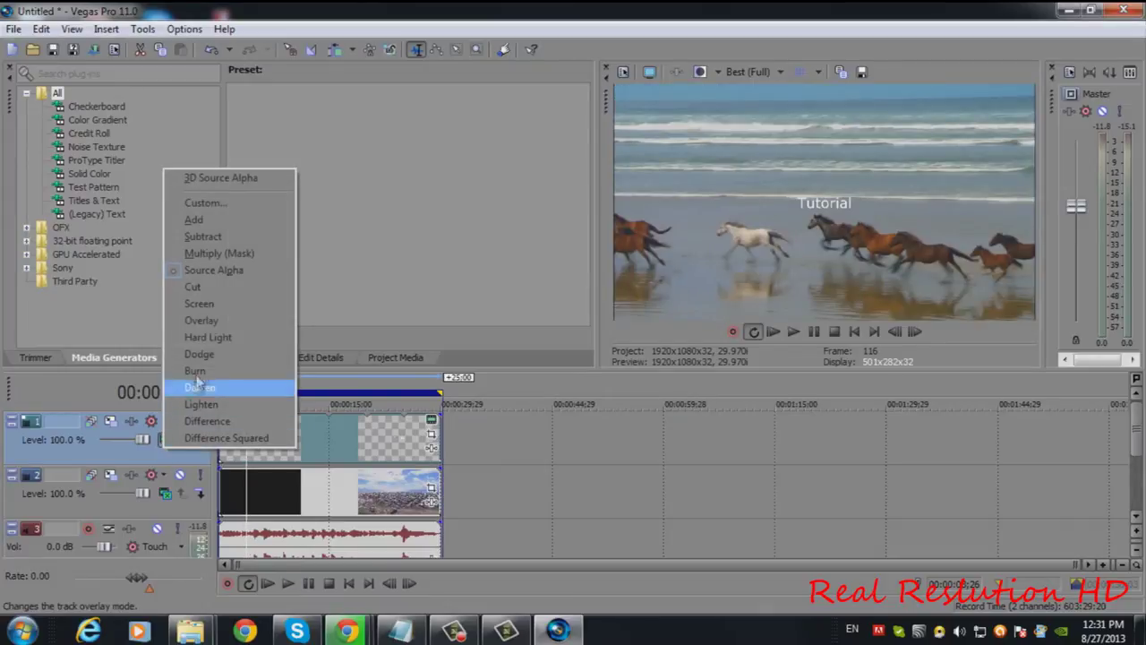
{"action": "left_click", "coordinate": [225, 309]}
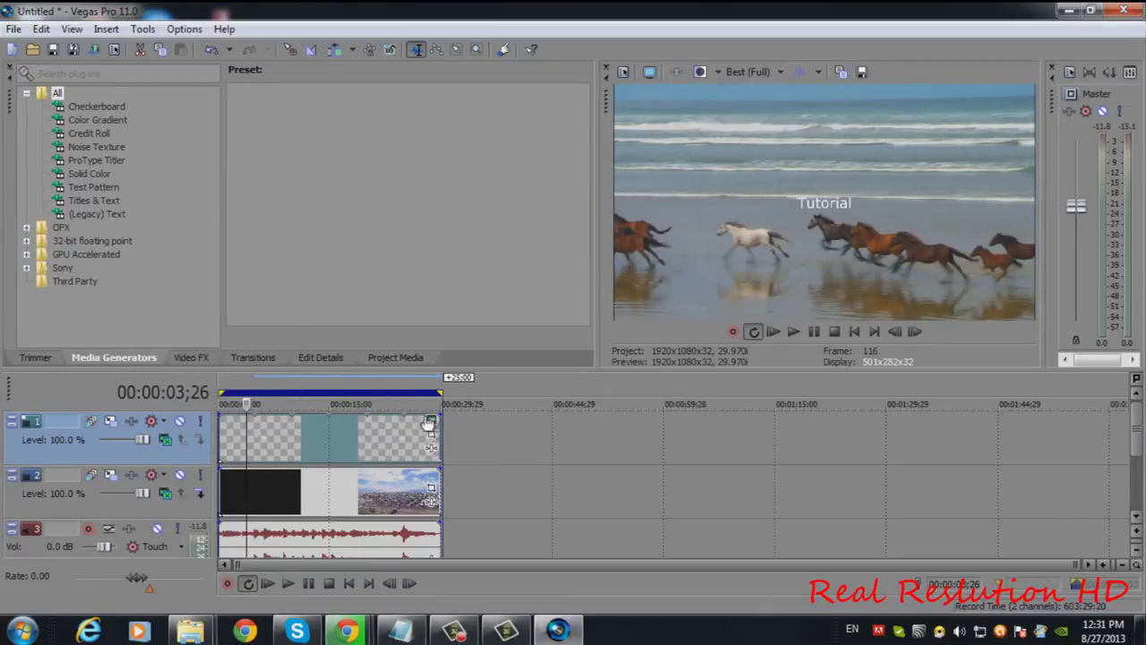
Step: Reopen the text event's generated media and move "Tutorial" to the lower-right corner of the video frame
{"action": "left_click", "coordinate": [433, 424]}
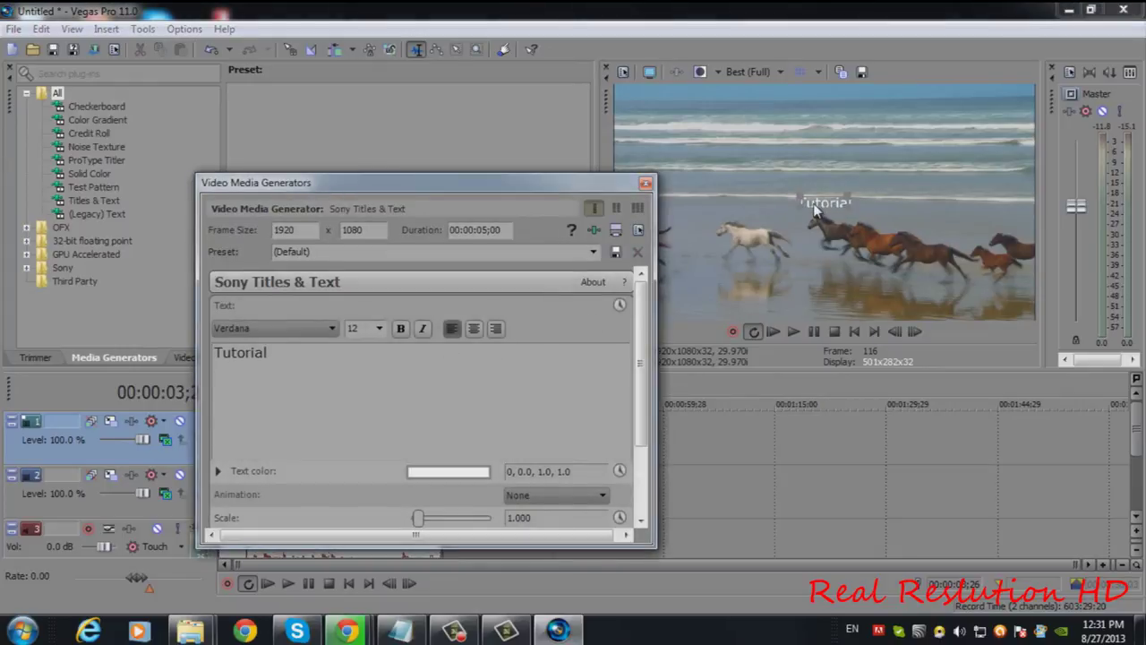
{"action": "left_click", "coordinate": [911, 267]}
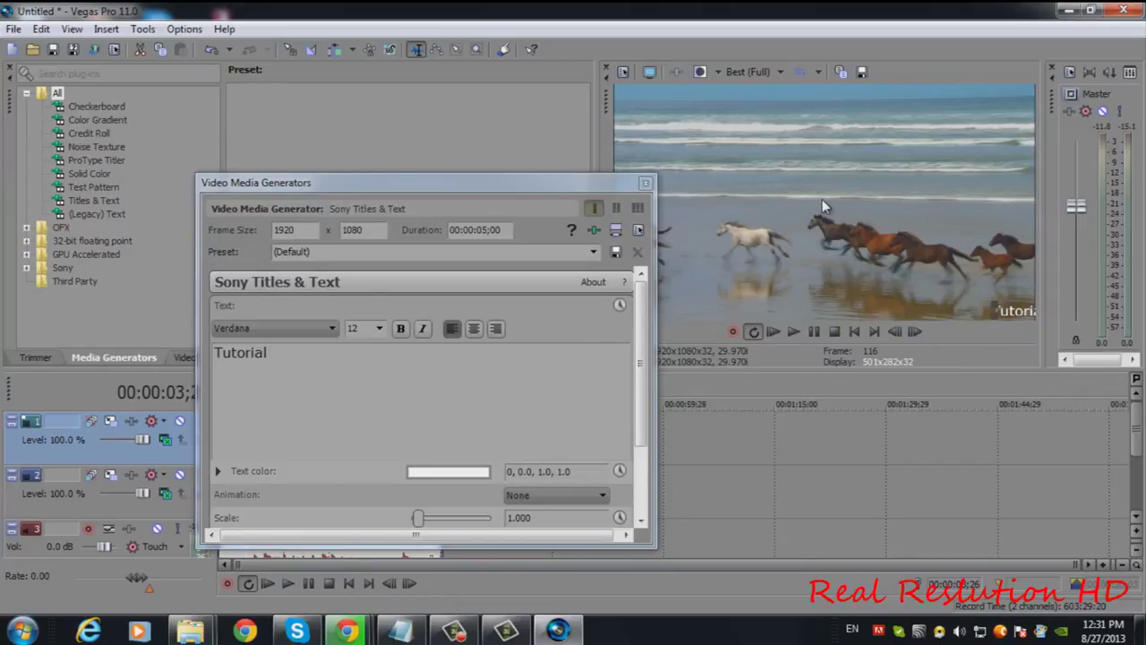
{"action": "mouse_move", "coordinate": [1014, 315]}
{"action": "left_mouse_down"}
{"action": "mouse_move", "coordinate": [985, 310]}
{"action": "mouse_move", "coordinate": [1000, 310]}
{"action": "left_mouse_up"}
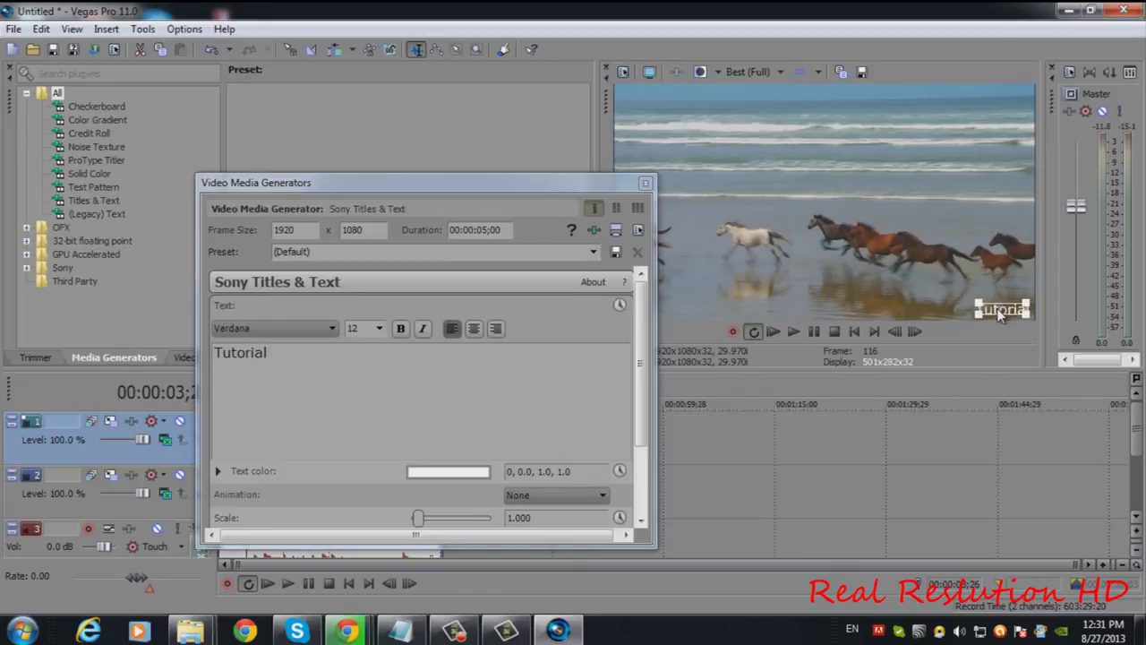
{"action": "left_click_drag", "start_coordinate": [996, 308], "coordinate": [1002, 308]}
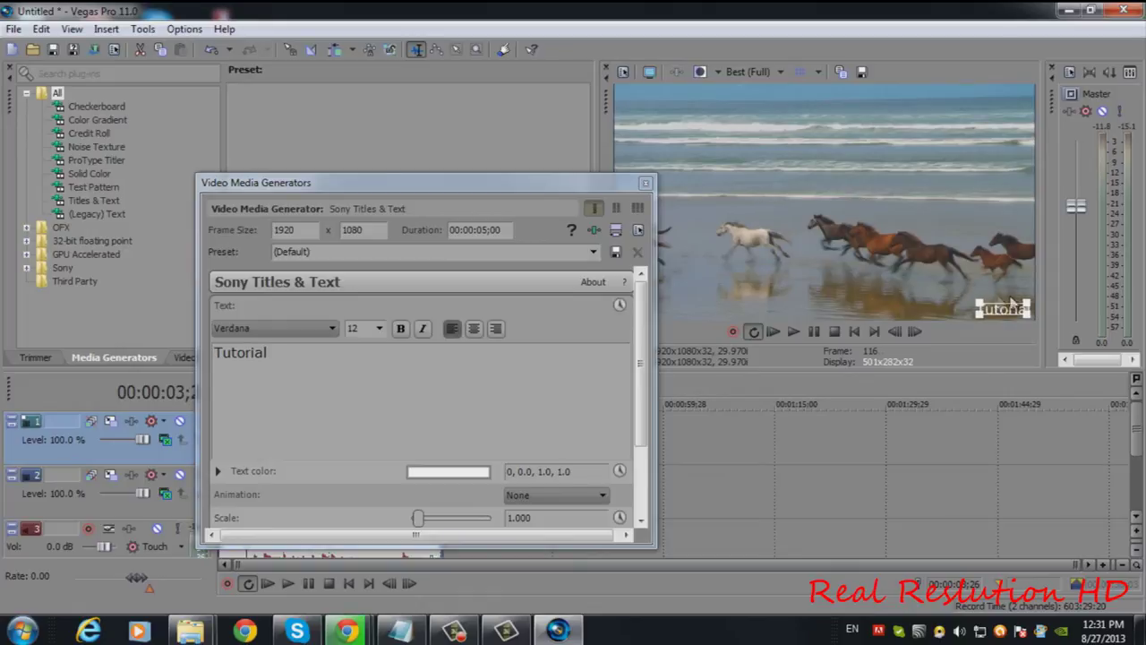
{"action": "left_click", "coordinate": [645, 184]}
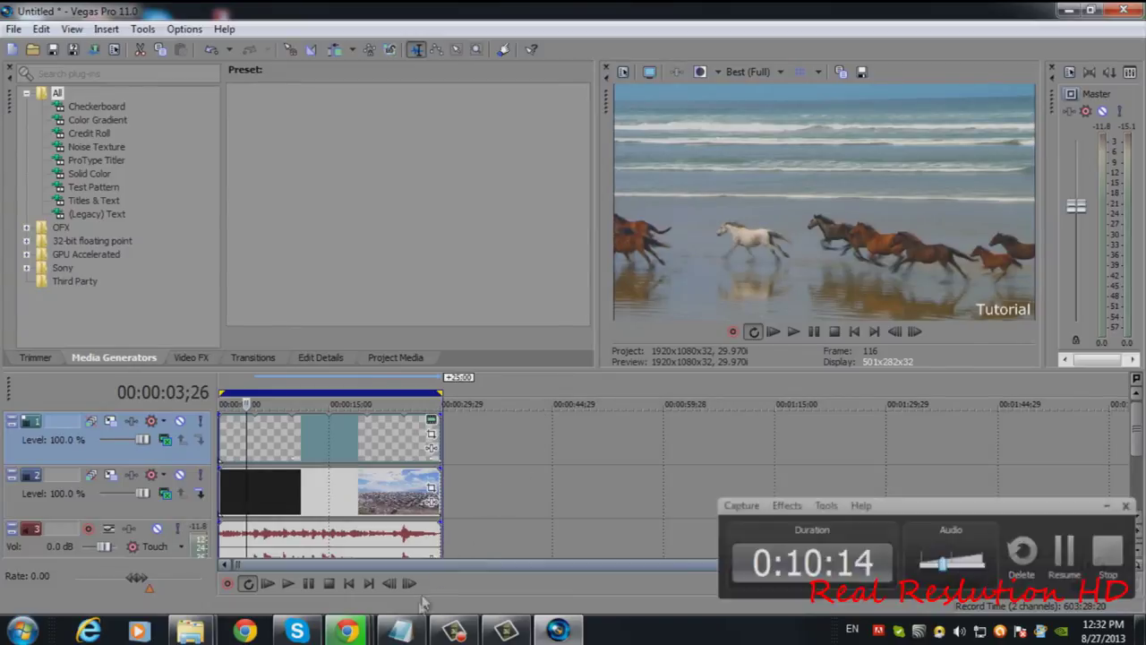
Step: Switch to Notepad to read the note about producing, and return to Vegas Pro
{"action": "left_click", "coordinate": [400, 630]}
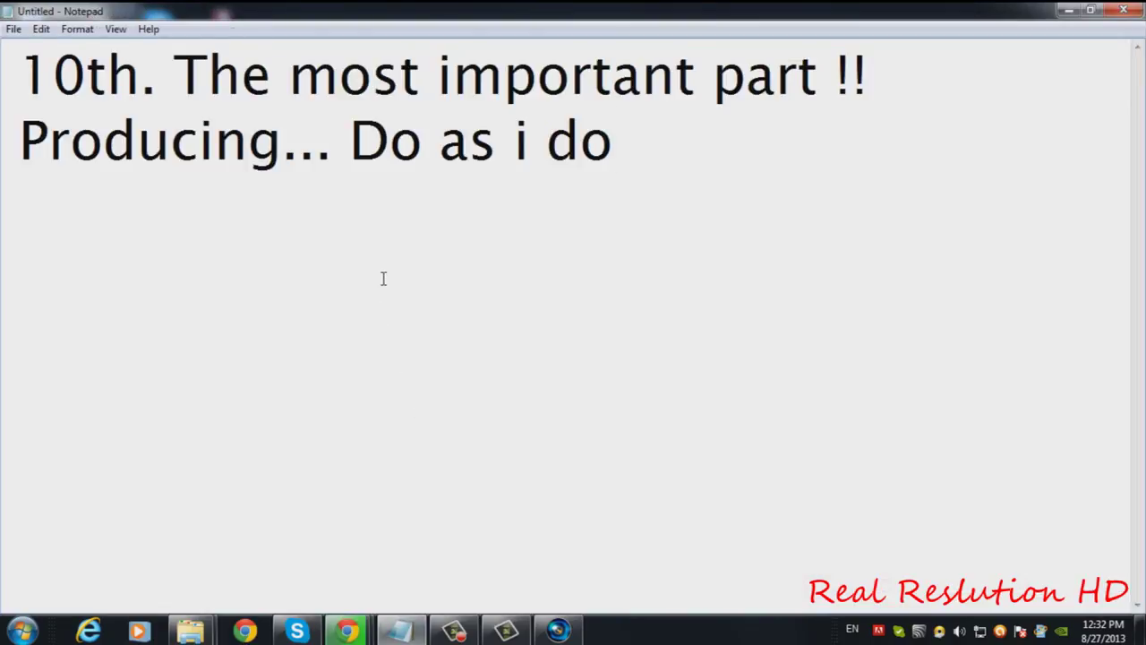
{"action": "left_click", "coordinate": [1067, 9]}
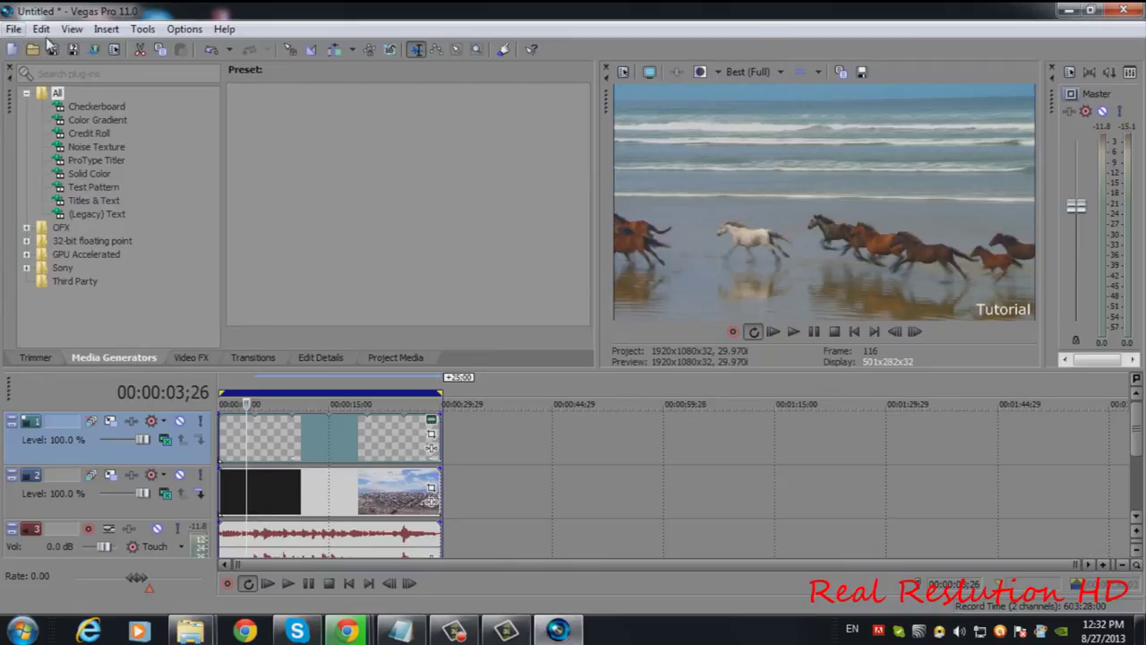
Step: Open the Render As settings and choose the XDCAM EX (*.MP4) template "SP 1440x1080-50i, 25 Mbps CBR"
{"action": "left_click", "coordinate": [13, 28]}
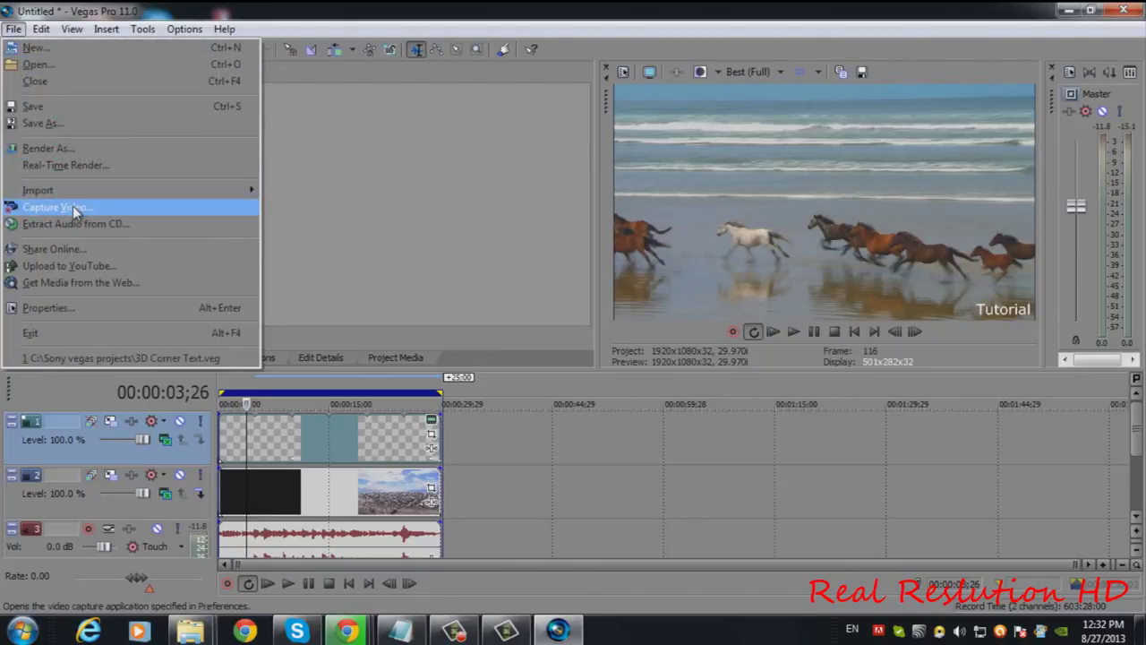
{"action": "left_click", "coordinate": [107, 150]}
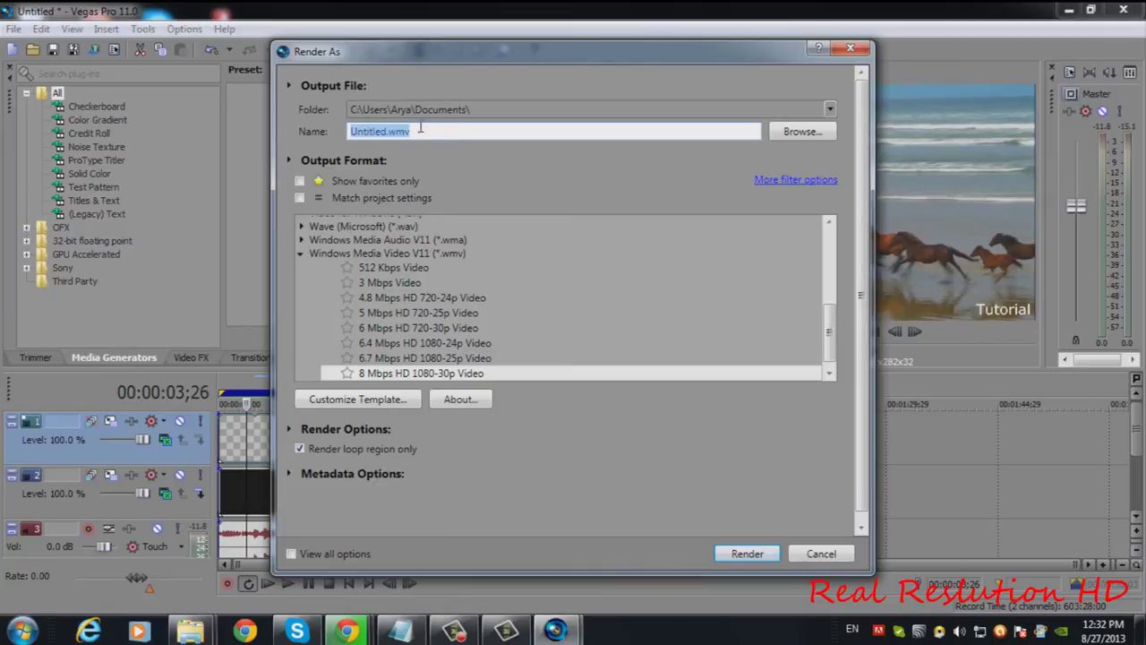
{"action": "left_click", "coordinate": [301, 253]}
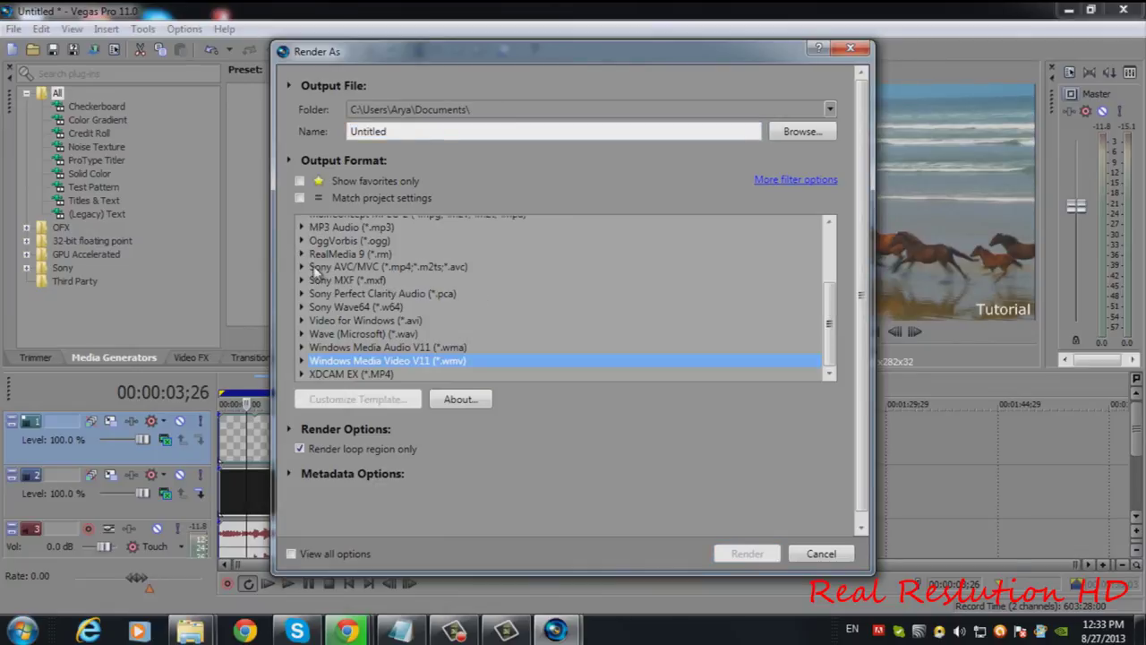
{"action": "scroll", "coordinate": [333, 263], "scroll_direction": "up", "scroll_amount": 5}
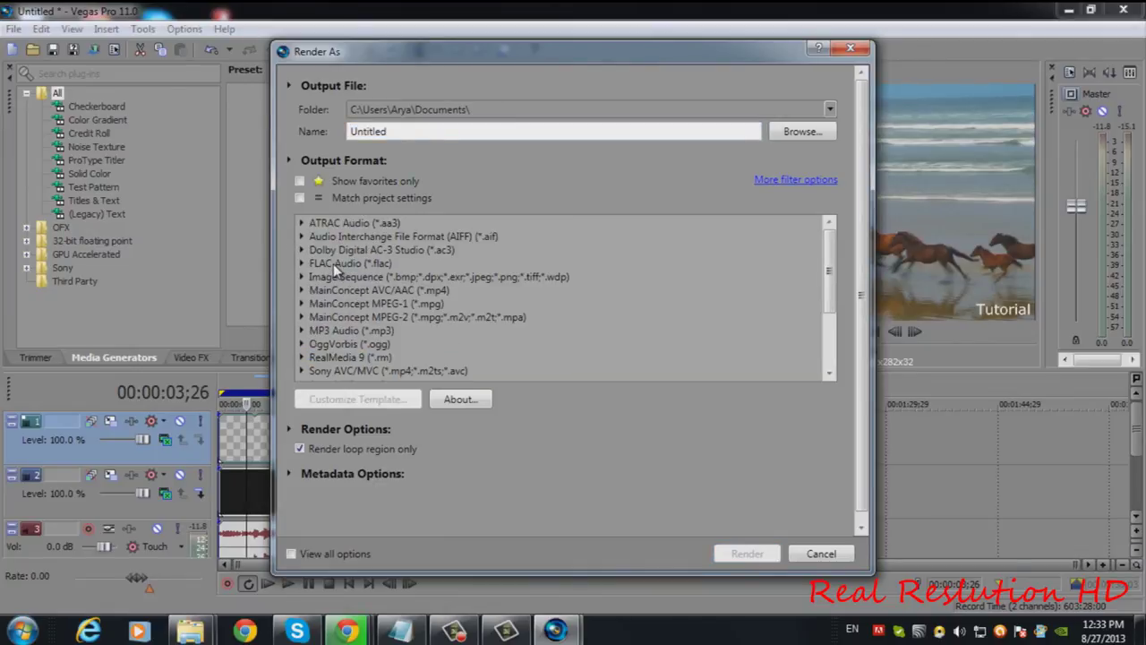
{"action": "scroll", "coordinate": [333, 263], "scroll_direction": "down", "scroll_amount": 5}
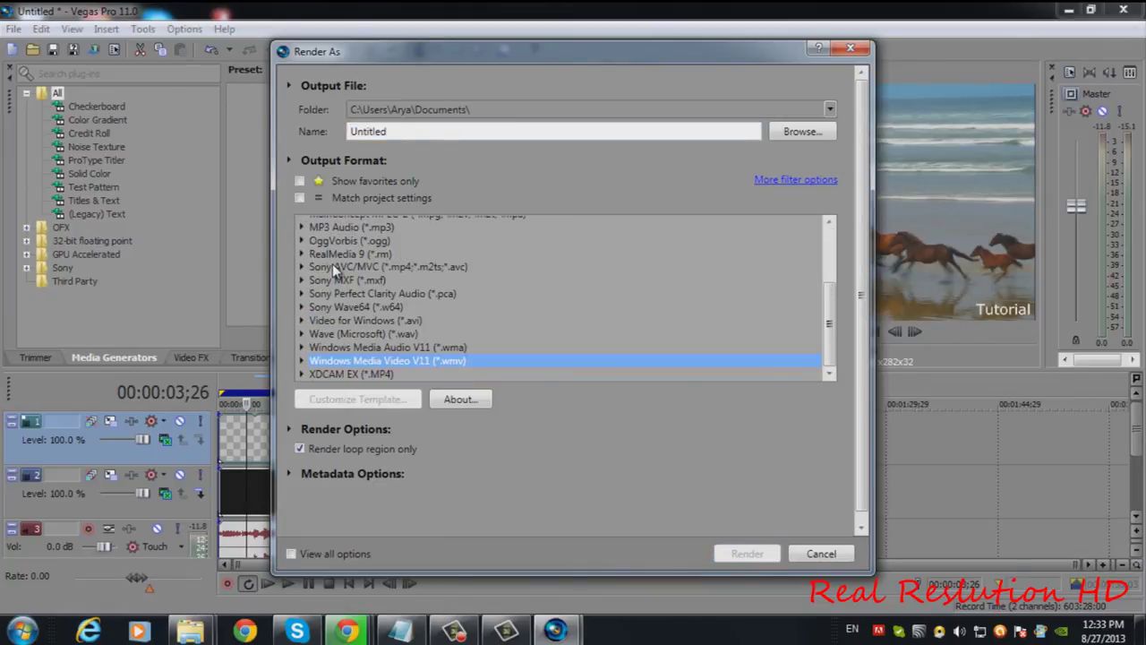
{"action": "left_click", "coordinate": [301, 373]}
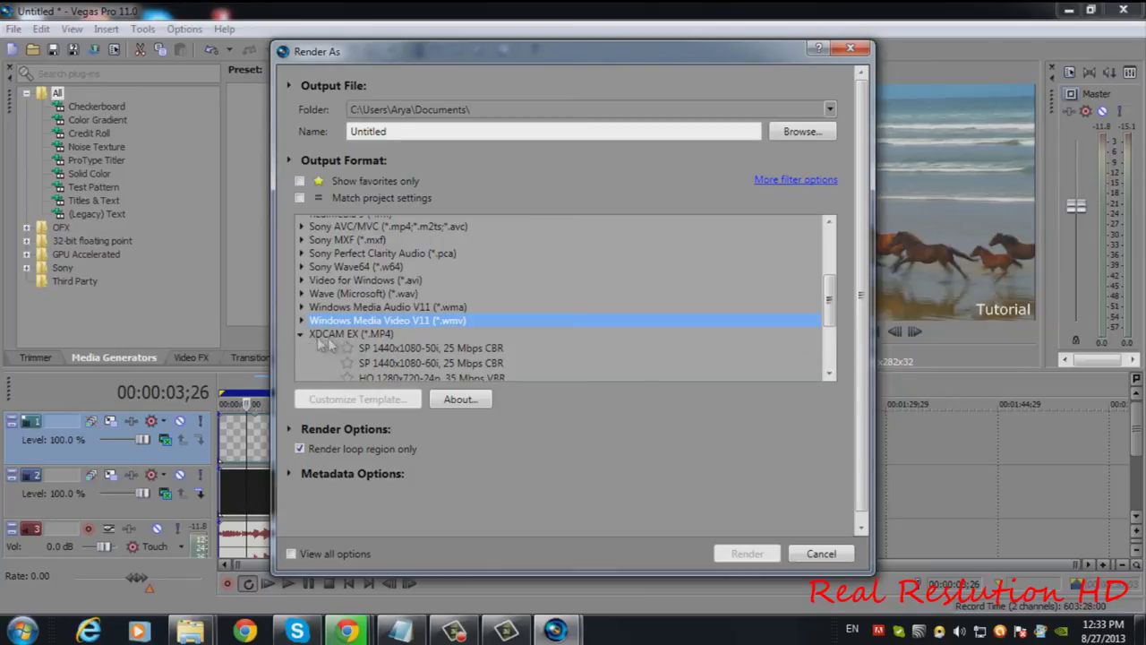
{"action": "left_click", "coordinate": [452, 349]}
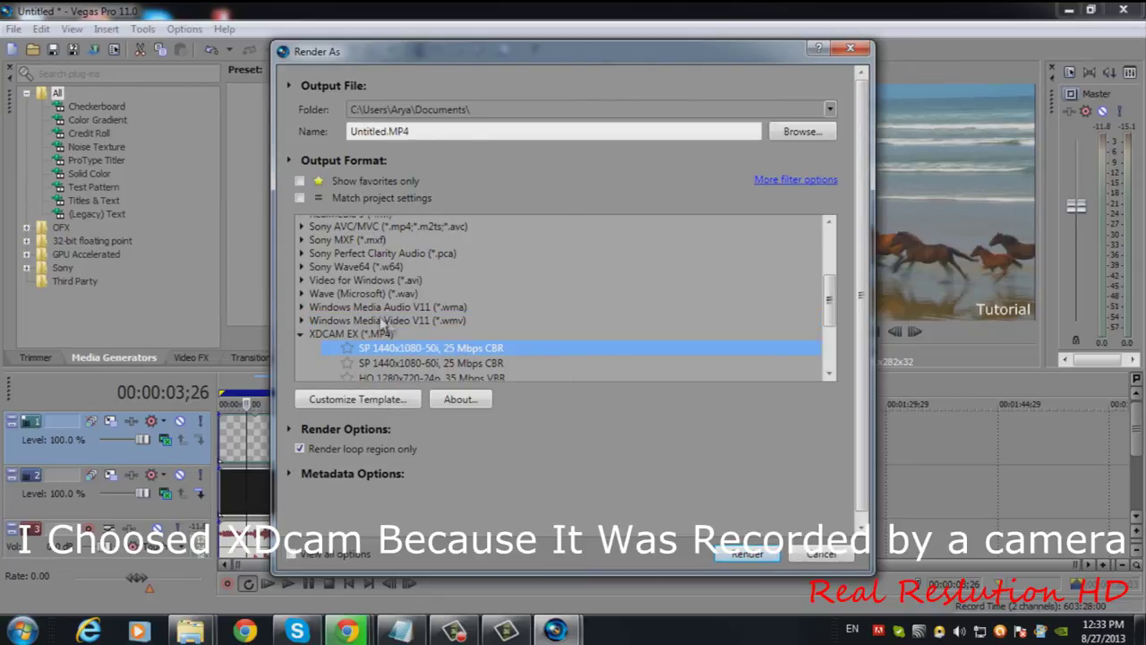
Step: Name the output file "Wildlife HD 1080p.MP4" and start the render
{"action": "left_click", "coordinate": [388, 131]}
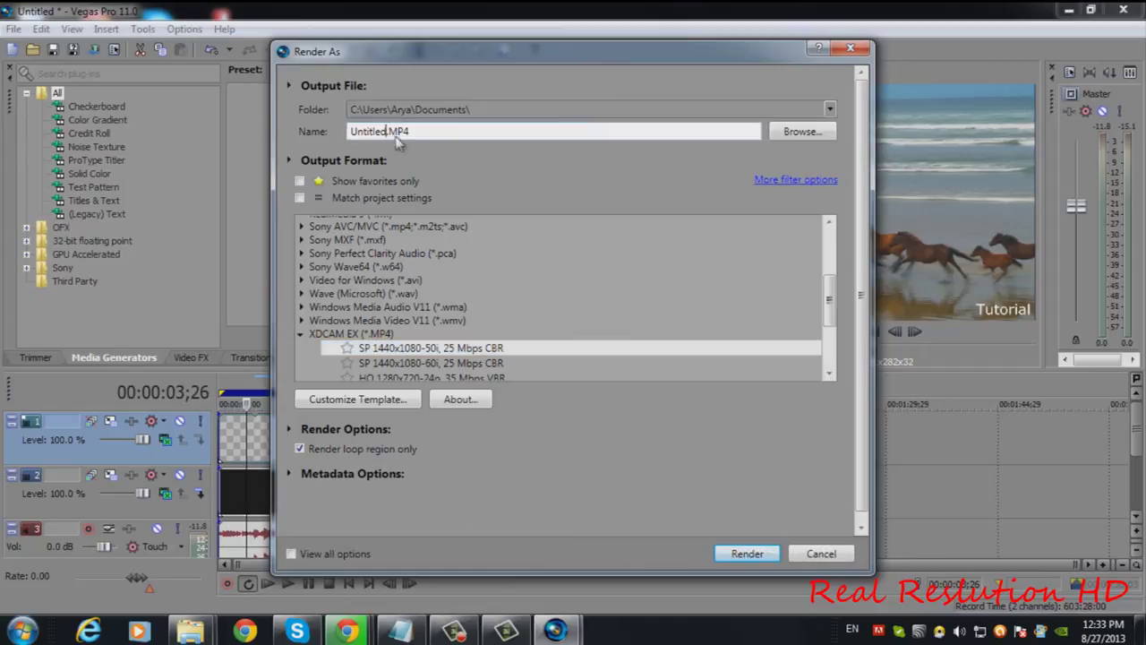
{"action": "key", "text": "BackSpace"}
{"action": "key", "text": "BackSpace"}
{"action": "key", "text": "BackSpace"}
{"action": "key", "text": "BackSpace"}
{"action": "key", "text": "BackSpace"}
{"action": "key", "text": "BackSpace"}
{"action": "key", "text": "BackSpace"}
{"action": "key", "text": "BackSpace"}
{"action": "type", "text": "Wildlife HD 1080p"}
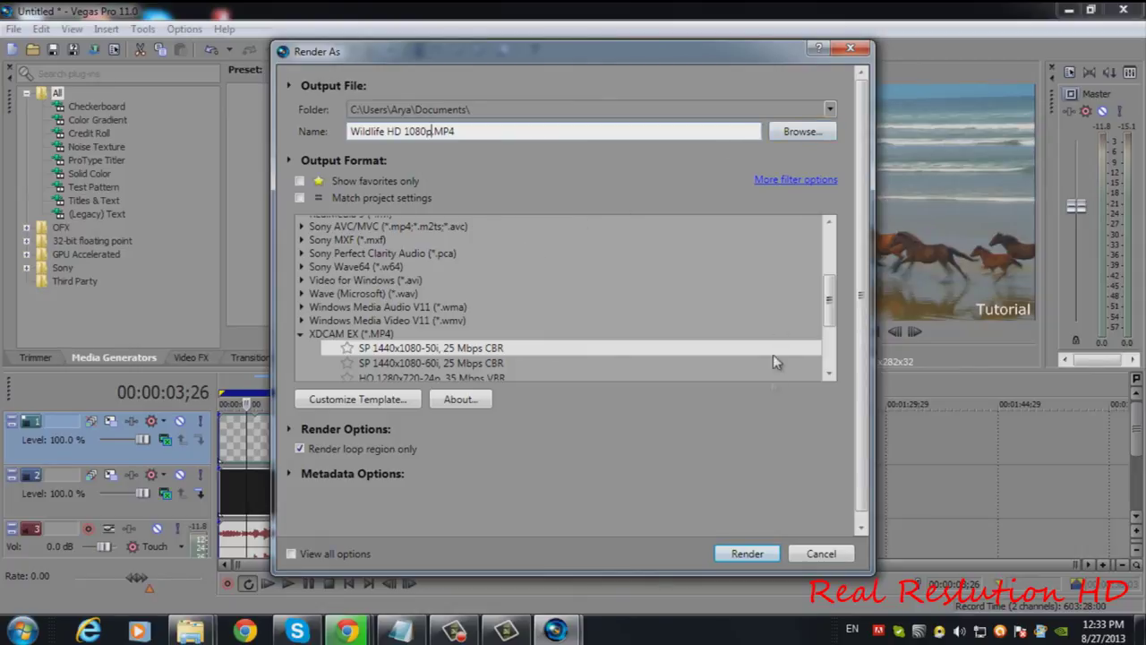
{"action": "left_click", "coordinate": [750, 553]}
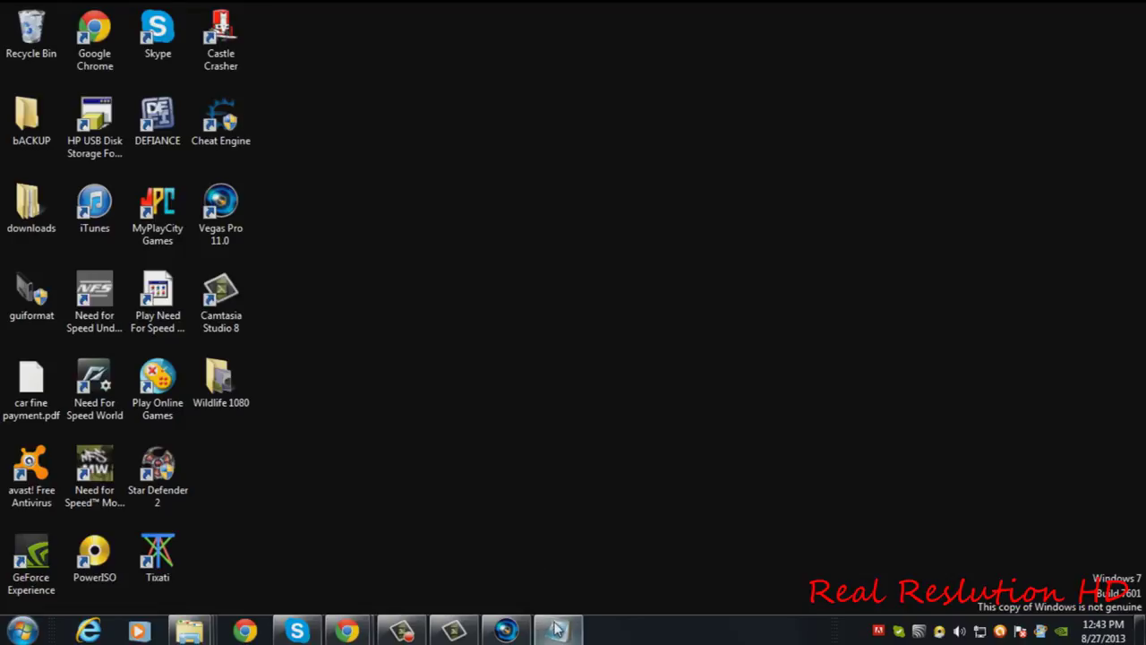
Step: Switch to the FAQ note in Notepad and highlight the question about using Sony Vegas after Camtasia Studio
{"action": "left_click", "coordinate": [557, 627]}
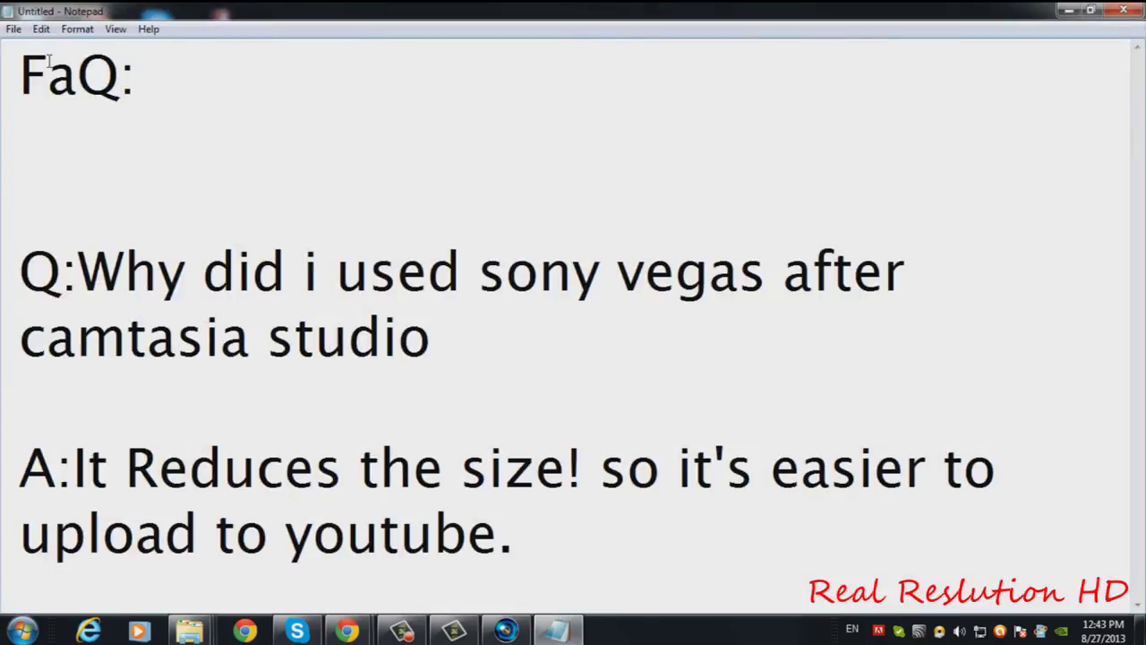
{"action": "left_click_drag", "start_coordinate": [79, 268], "coordinate": [924, 290]}
{"action": "left_click_drag", "start_coordinate": [22, 333], "coordinate": [424, 354]}
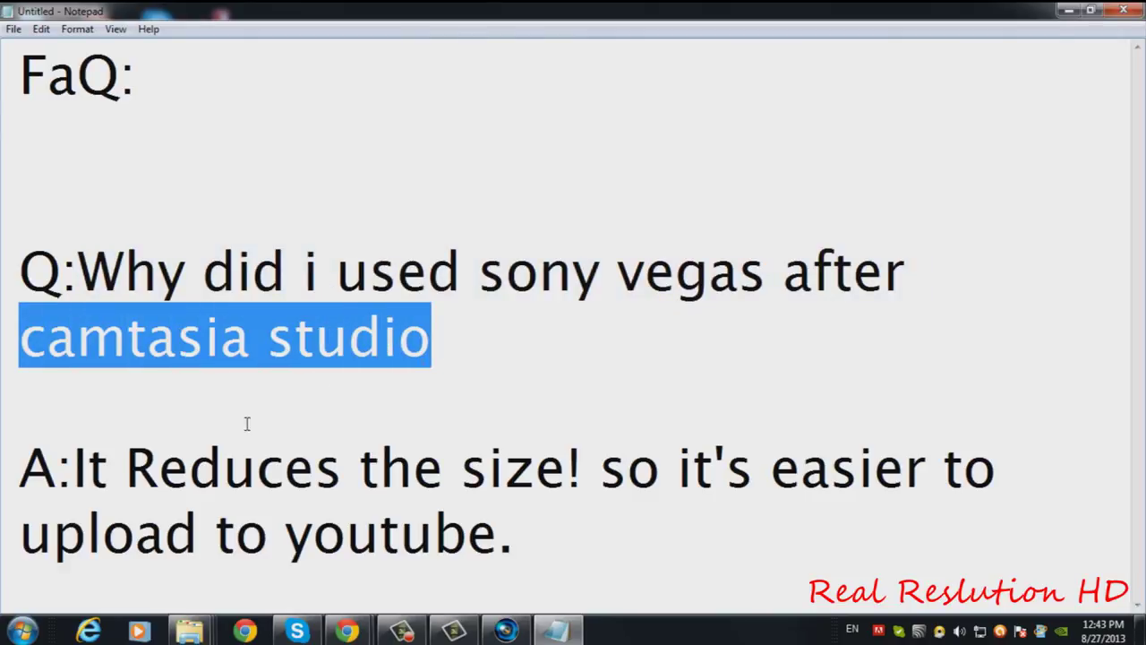